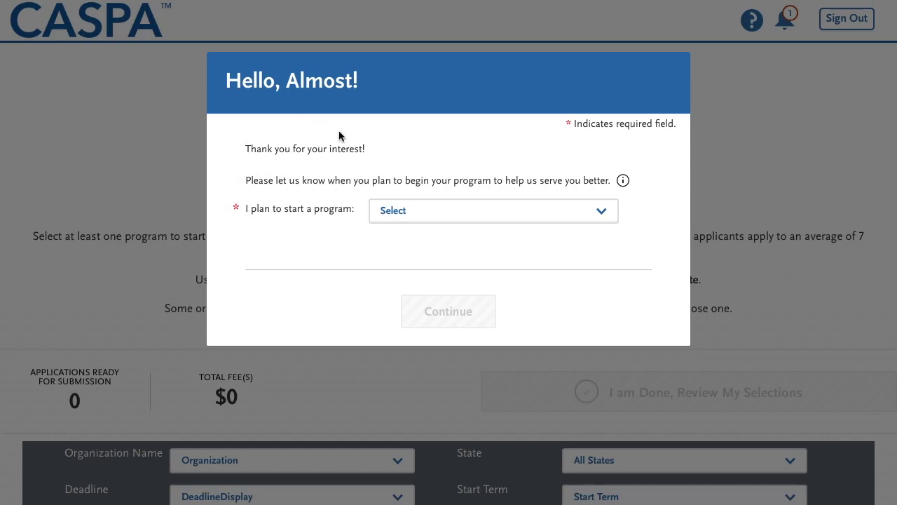
Set the planned program start to Fall, 2020 and continue to the program selection
click(605, 219)
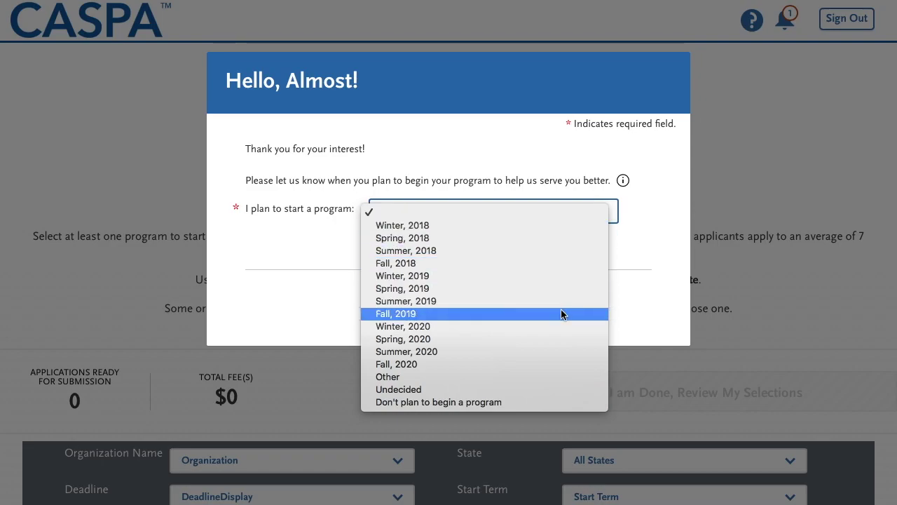
click(547, 366)
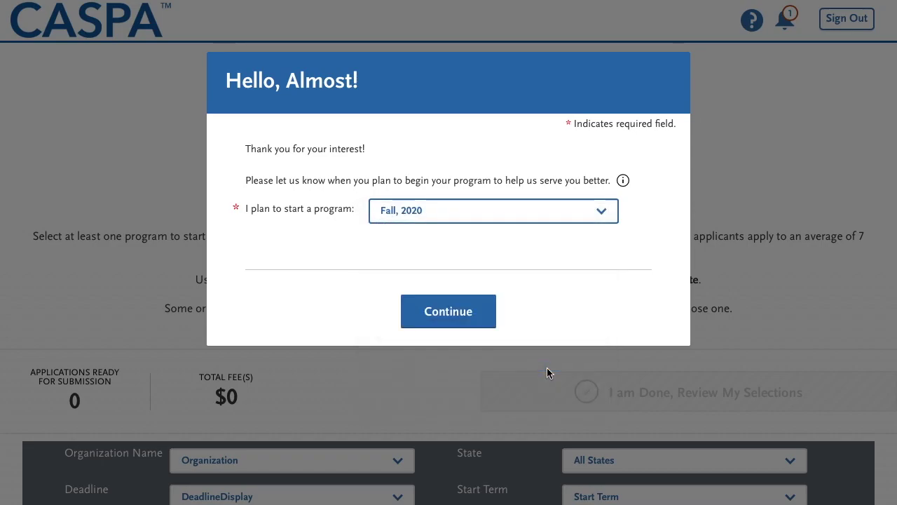
click(465, 312)
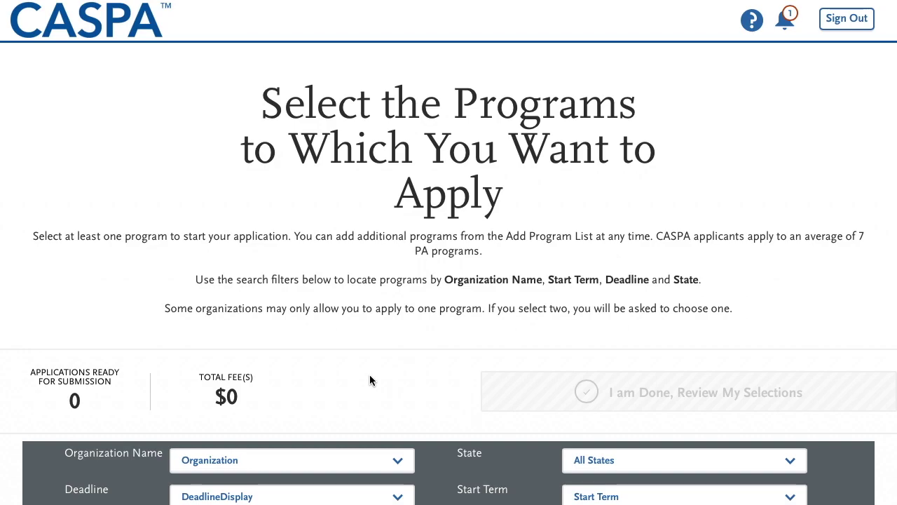
Look over the program selection instructions, the search filters and the list of available programs
scroll(417, 379, down, 2)
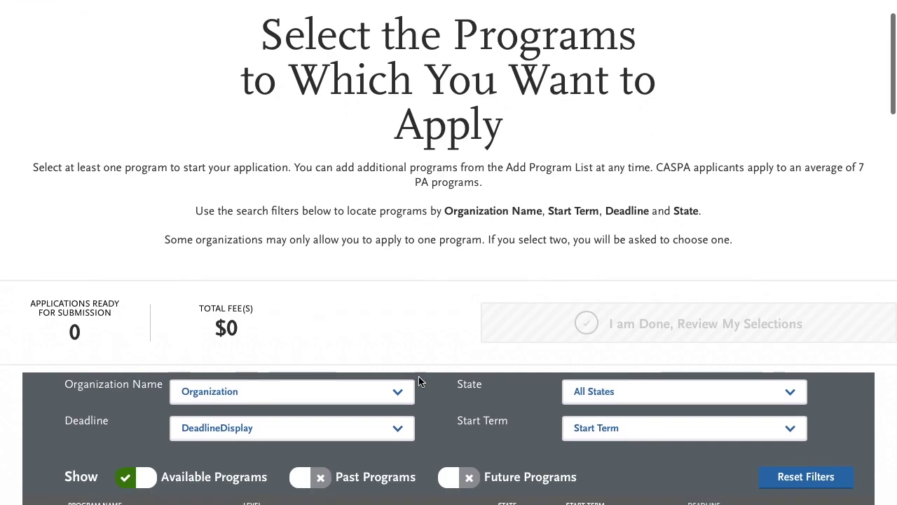
scroll(358, 419, up, 2)
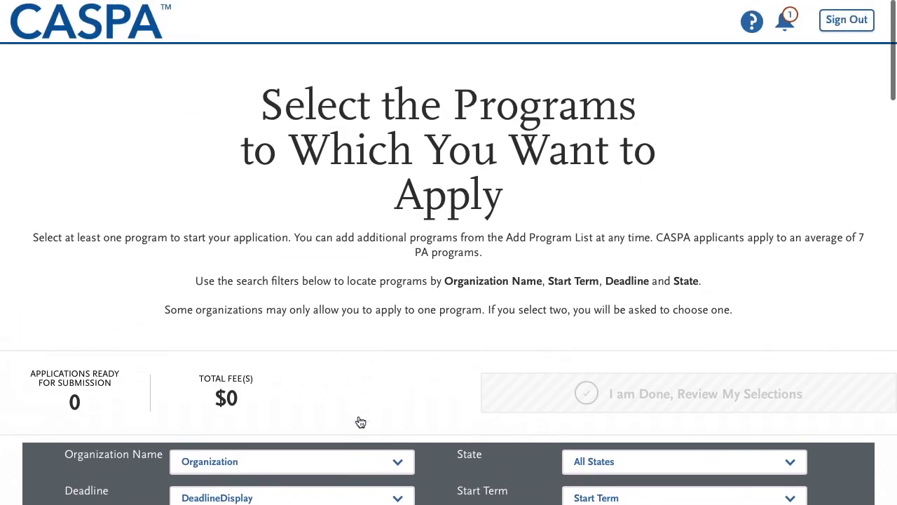
scroll(358, 420, down, 1)
scroll(361, 420, down, 2)
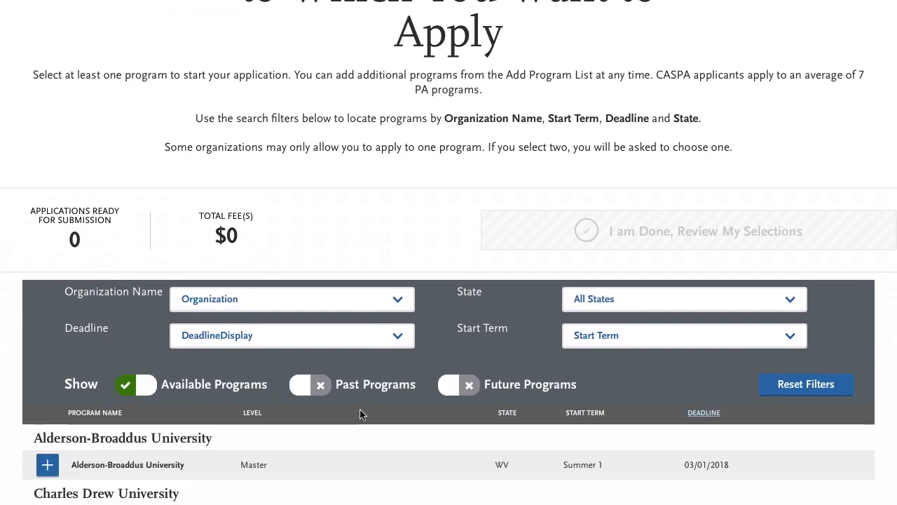
scroll(359, 414, down, 2)
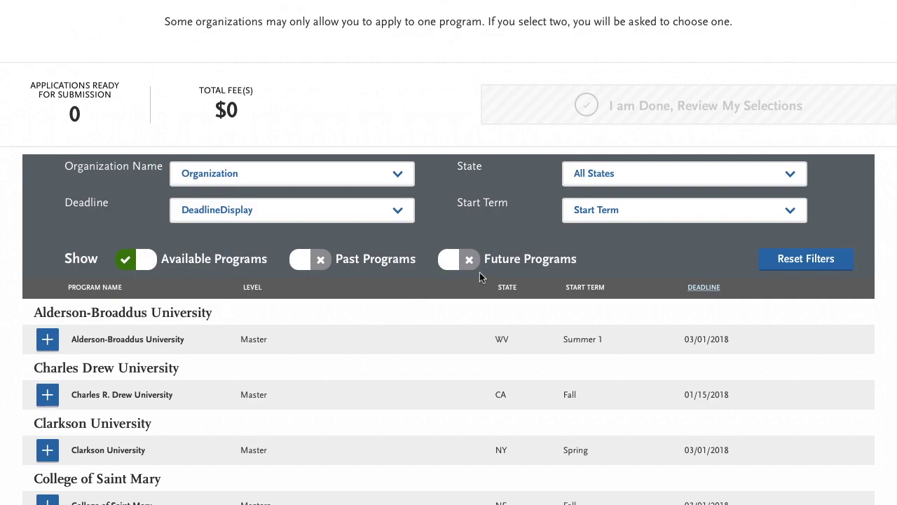
scroll(323, 351, down, 8)
scroll(323, 347, up, 10)
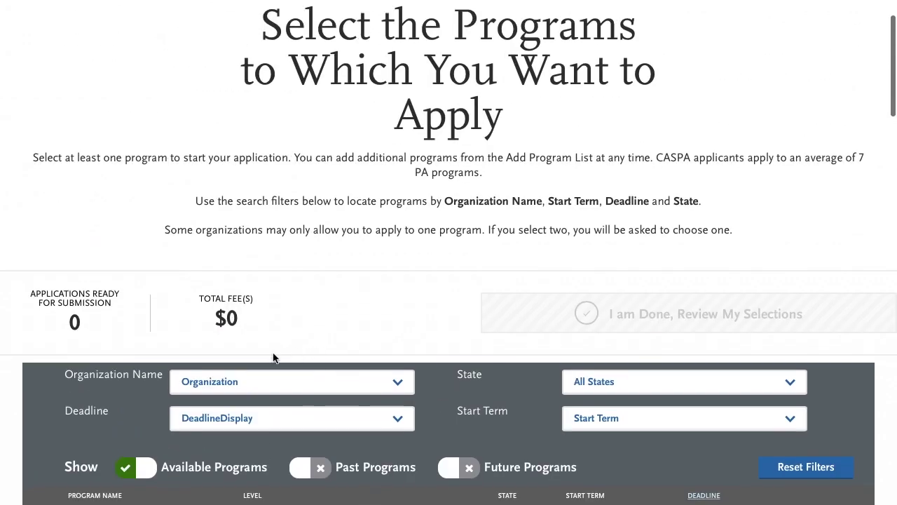
Add the Alderson-Broaddus University, Charles R. Drew University and Clarkson University programs to the application
scroll(321, 330, down, 1)
scroll(326, 295, down, 1)
click(58, 469)
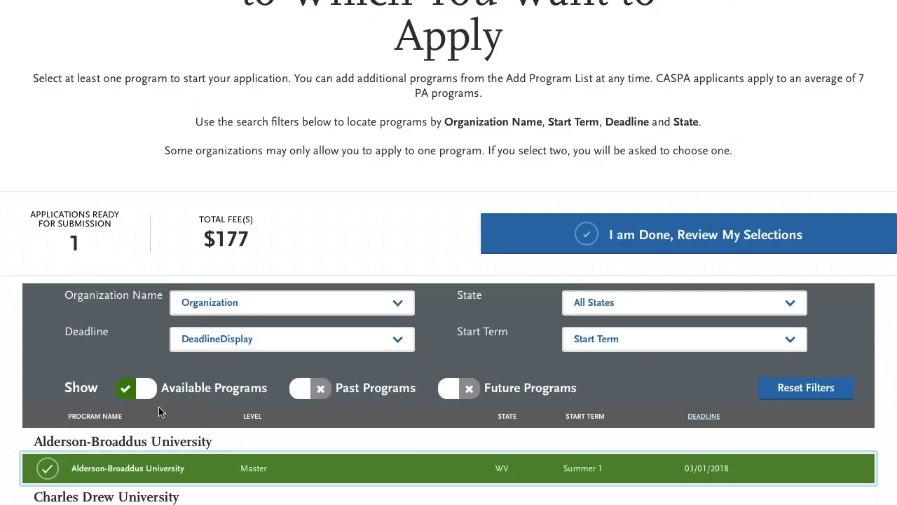
scroll(159, 410, down, 1)
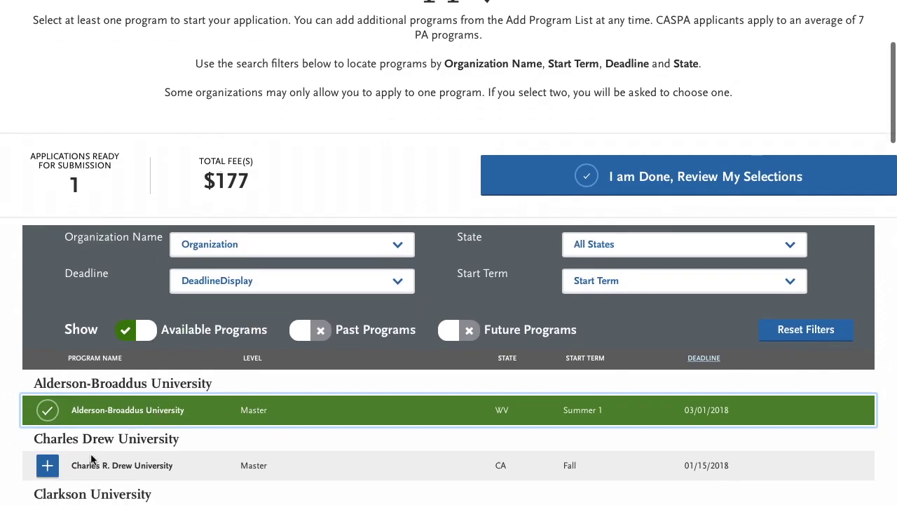
click(48, 466)
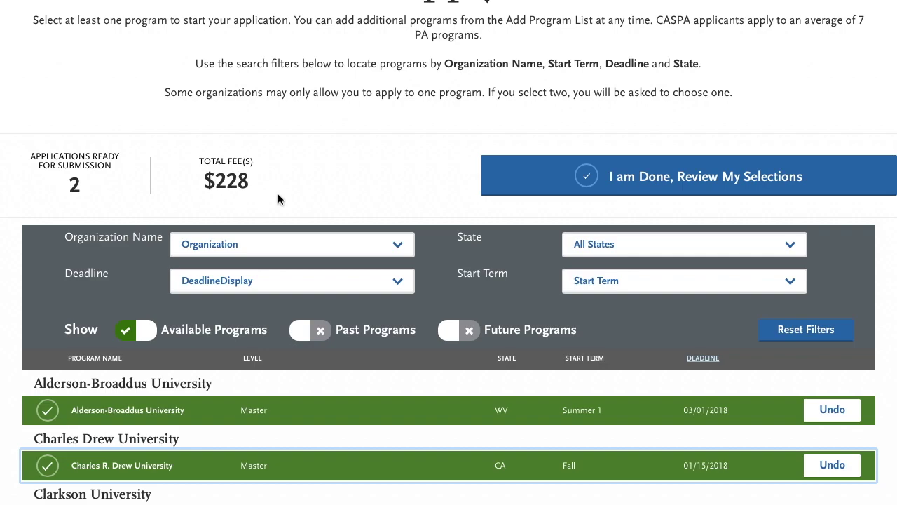
scroll(278, 193, down, 1)
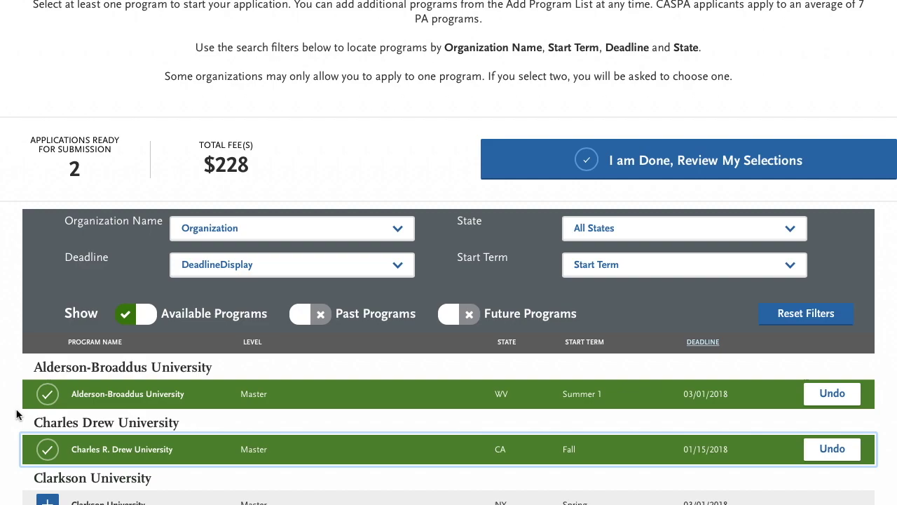
scroll(16, 417, up, 2)
scroll(21, 441, down, 3)
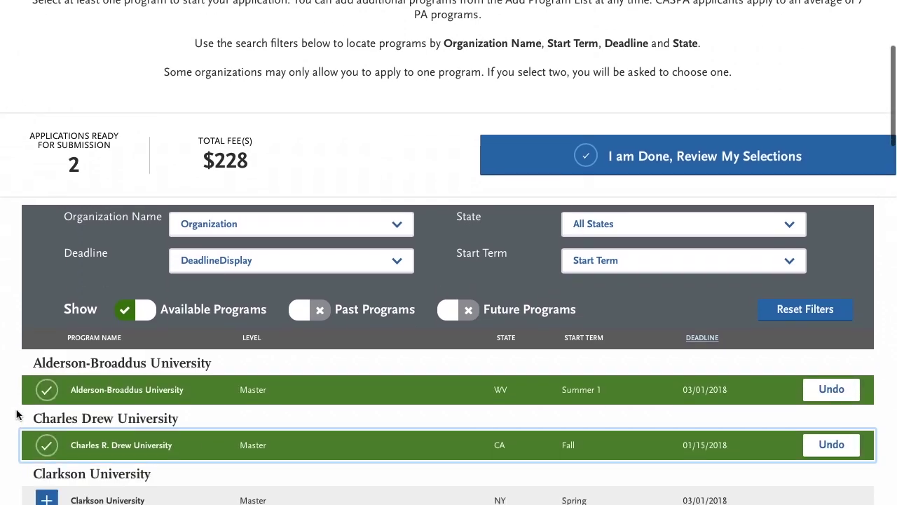
click(48, 472)
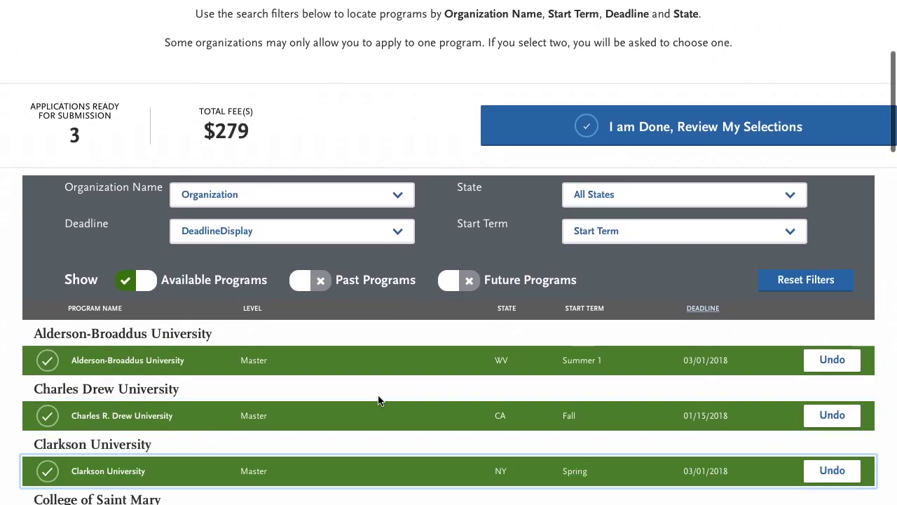
Check the choices offered by the organization name and deadline filters without applying any
scroll(379, 400, up, 3)
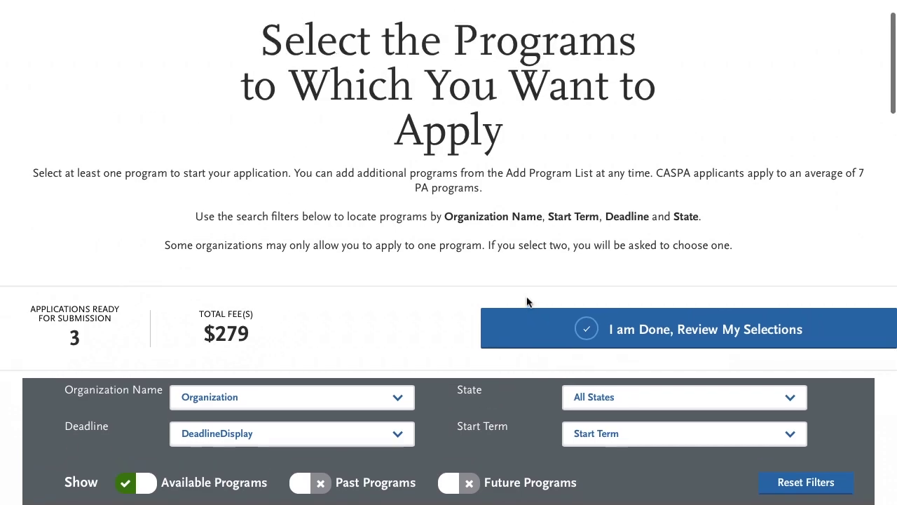
scroll(527, 301, down, 3)
click(379, 200)
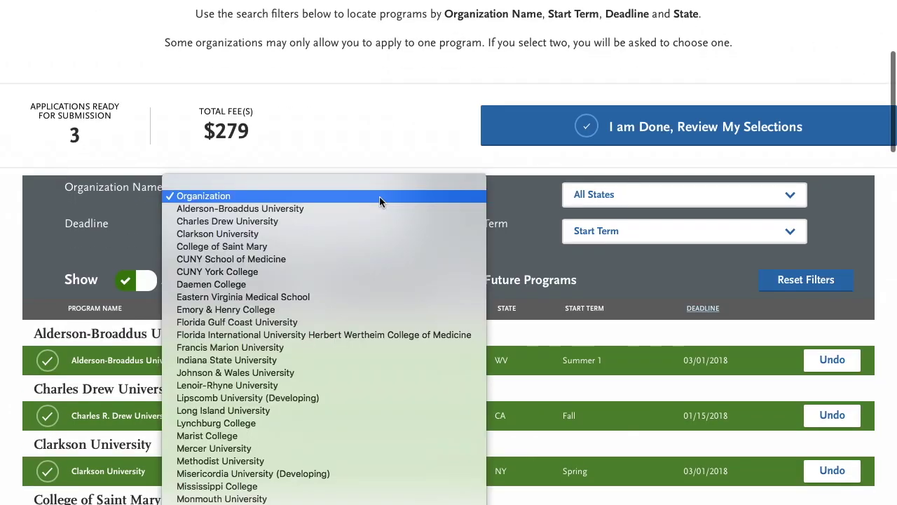
click(393, 137)
click(370, 238)
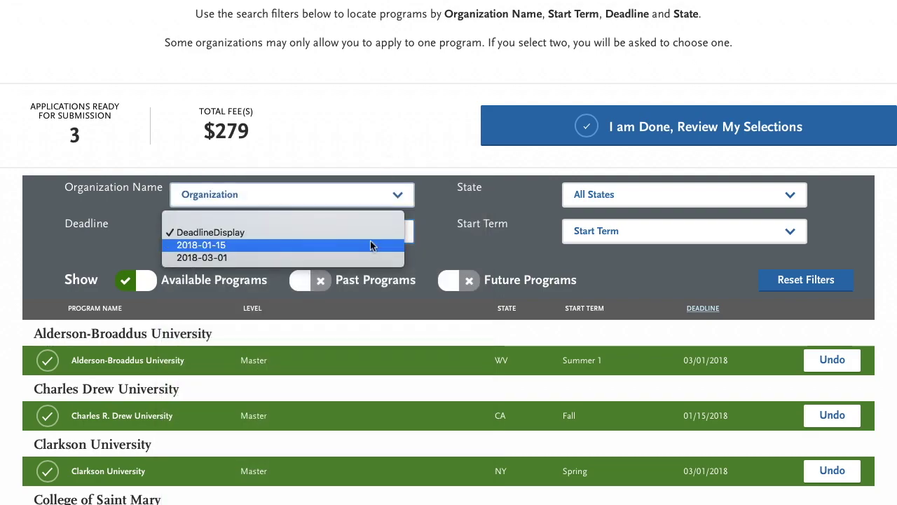
click(398, 172)
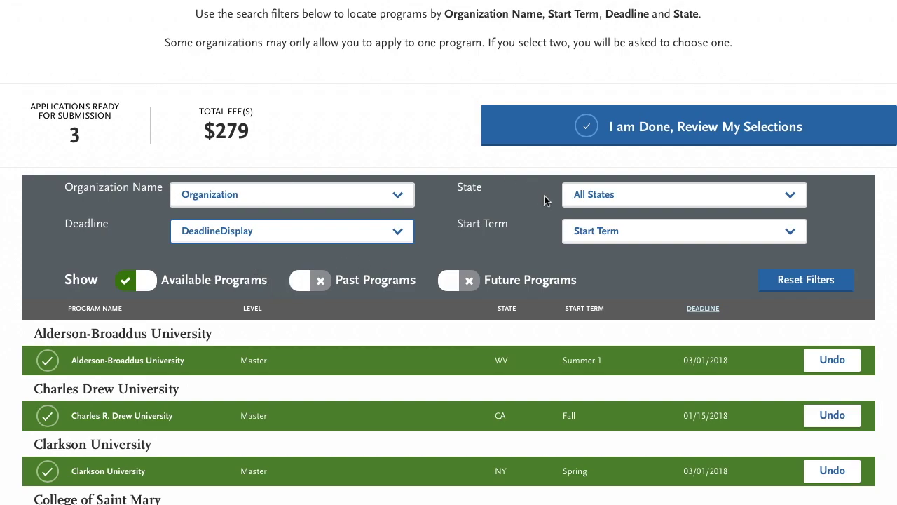
Finish selecting programs and review the cards of the selected programs with their deadlines
click(620, 143)
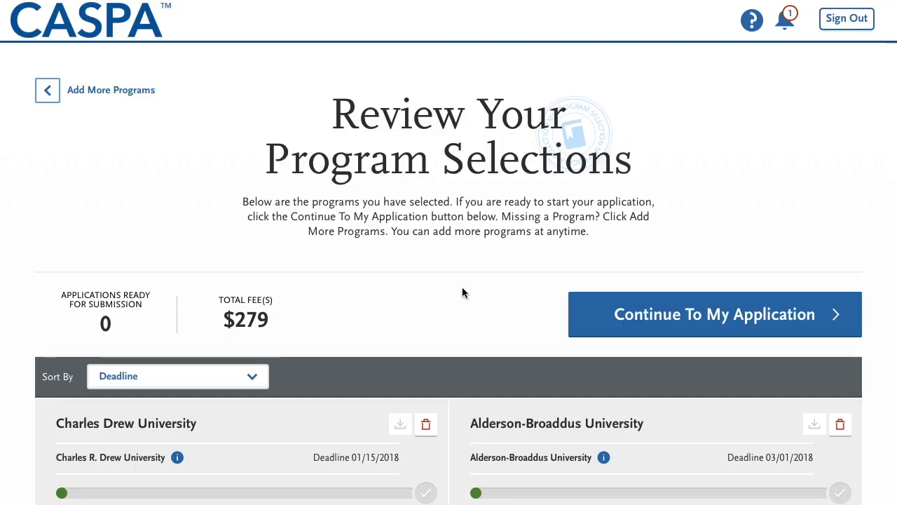
scroll(462, 292, down, 4)
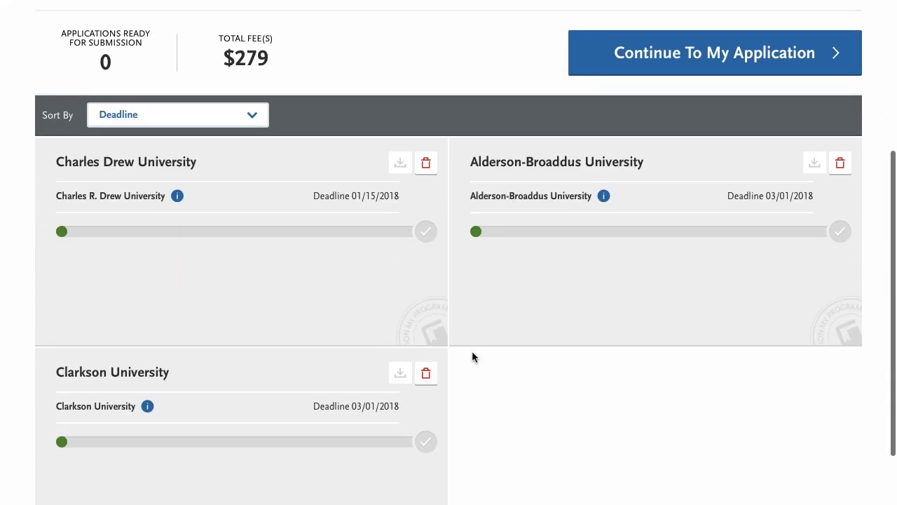
scroll(472, 357, down, 1)
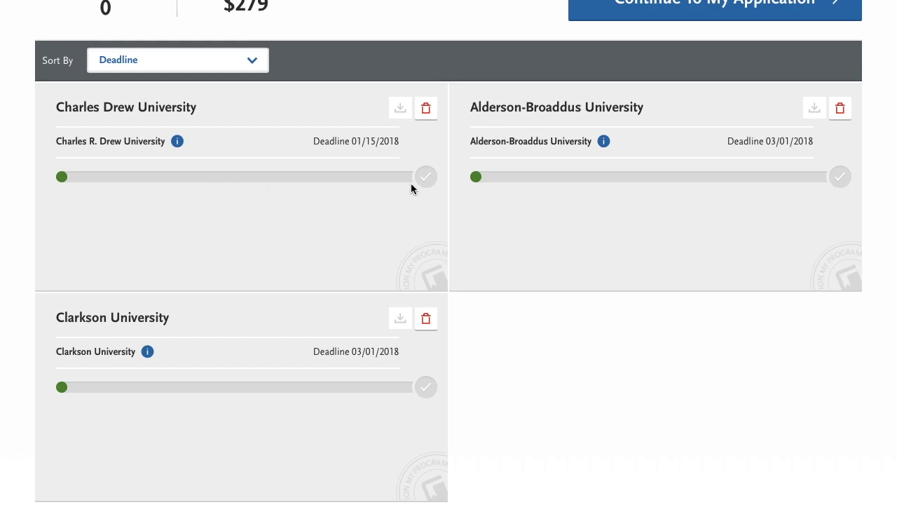
scroll(485, 432, up, 1)
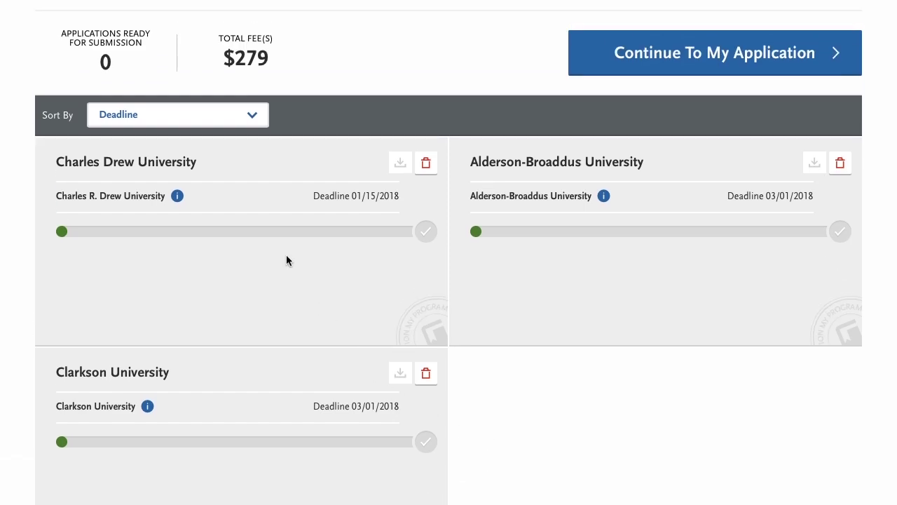
scroll(286, 258, up, 2)
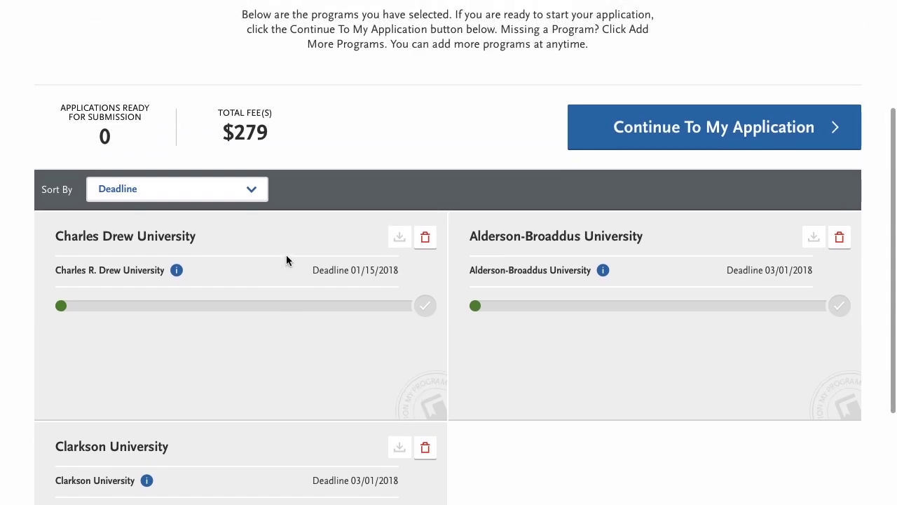
scroll(286, 257, down, 3)
scroll(536, 213, up, 5)
Continue to the application and look over the four main sections on its dashboard
click(663, 222)
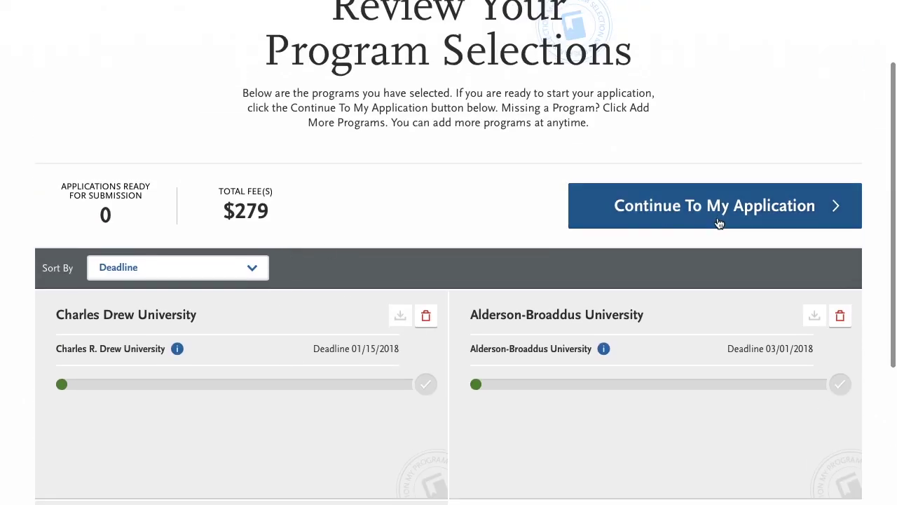
scroll(284, 303, up, 2)
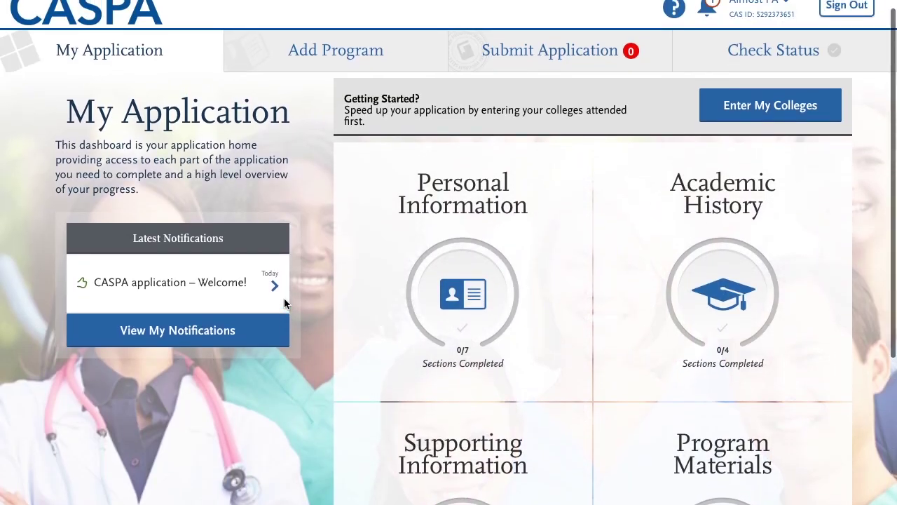
scroll(284, 303, down, 3)
scroll(284, 302, up, 3)
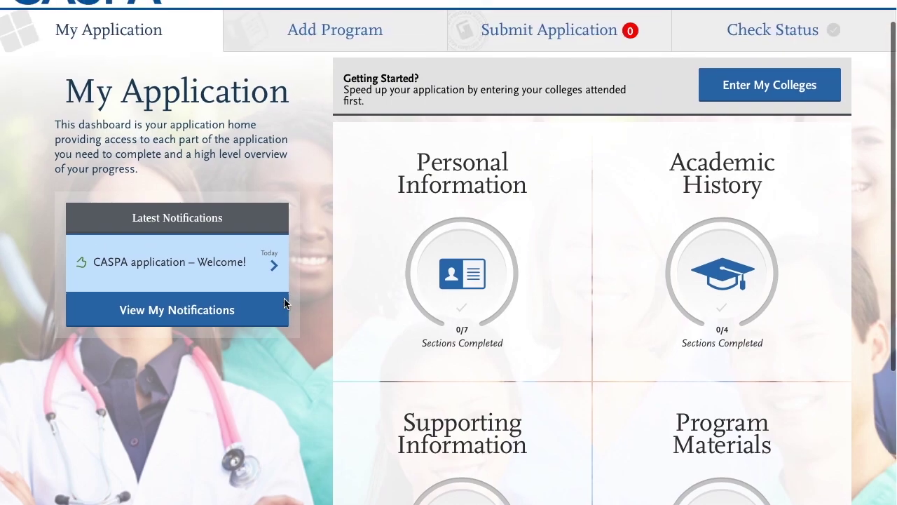
scroll(312, 305, down, 1)
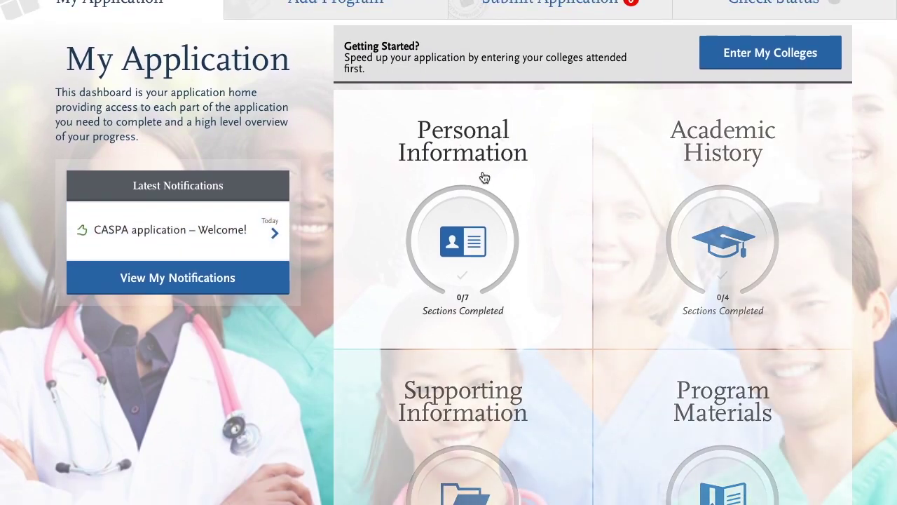
scroll(559, 306, down, 3)
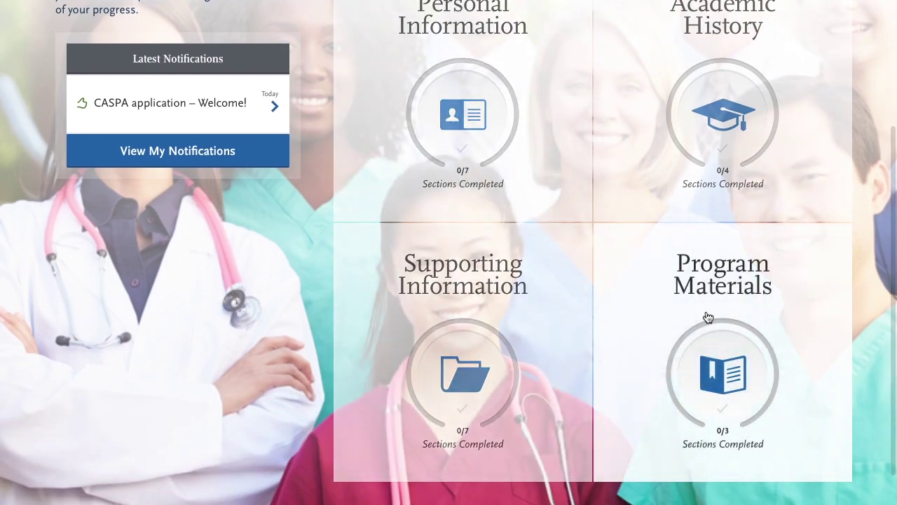
scroll(705, 316, up, 3)
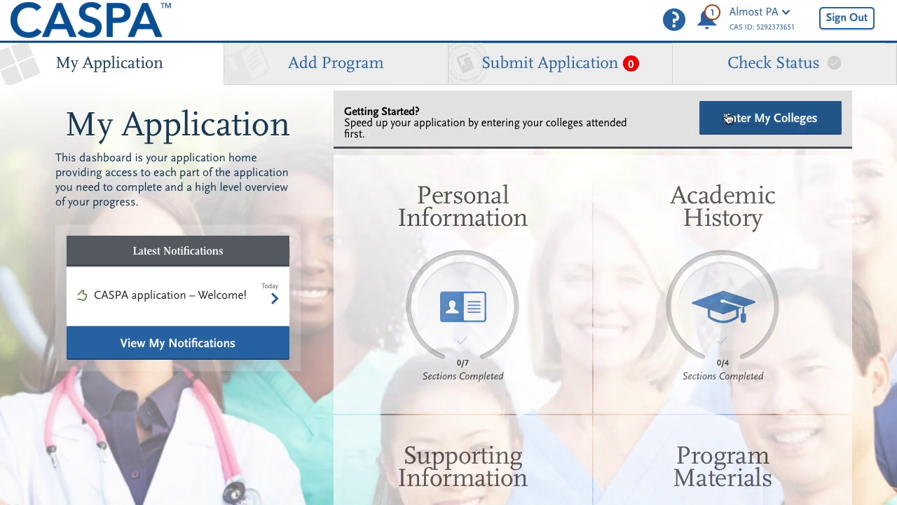
Open Biographic Information under Personal Information and examine its name, gender and birth fields
click(525, 246)
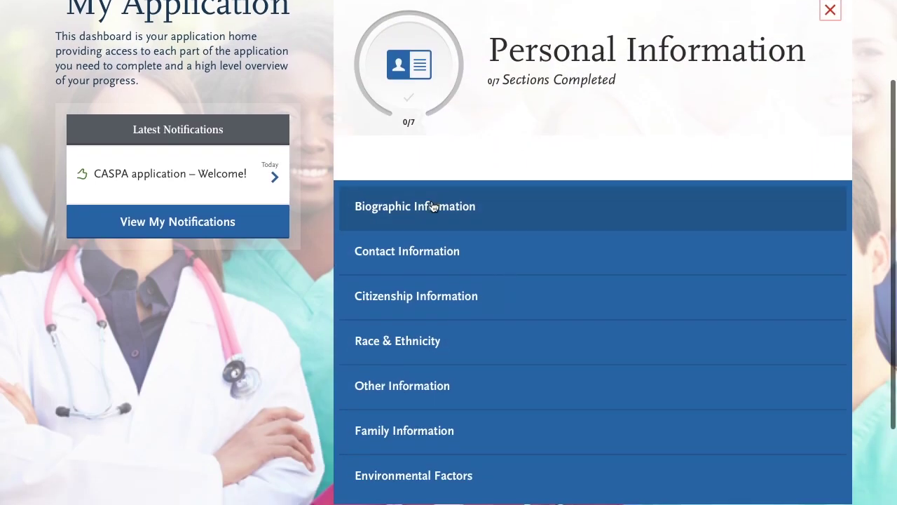
click(424, 206)
scroll(327, 281, down, 1)
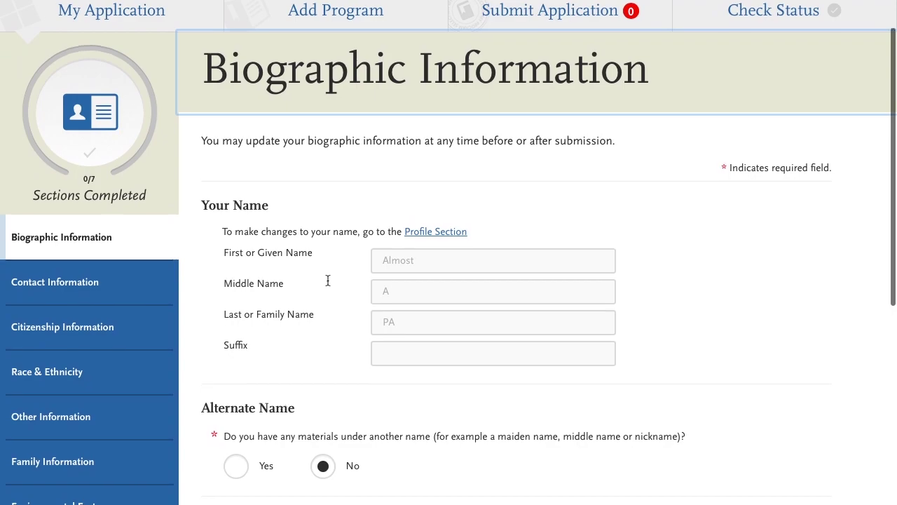
scroll(327, 284, down, 1)
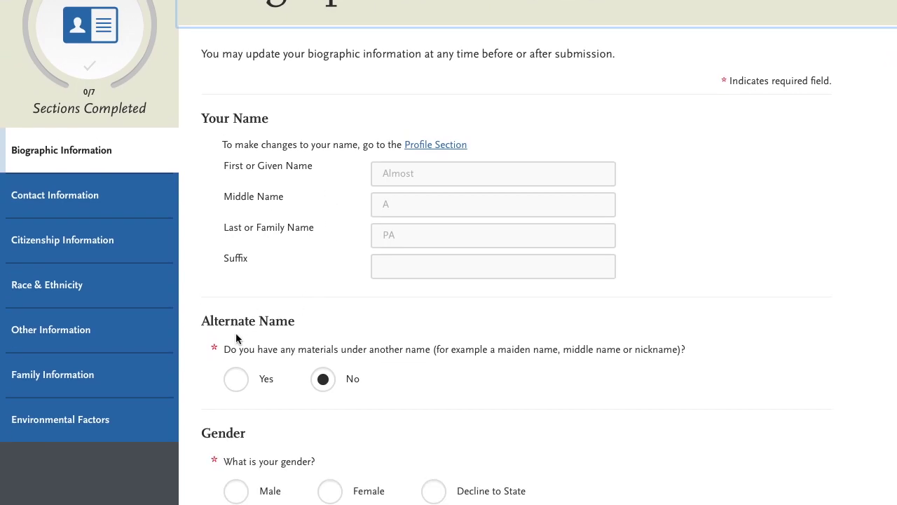
scroll(294, 336, down, 3)
scroll(236, 334, down, 1)
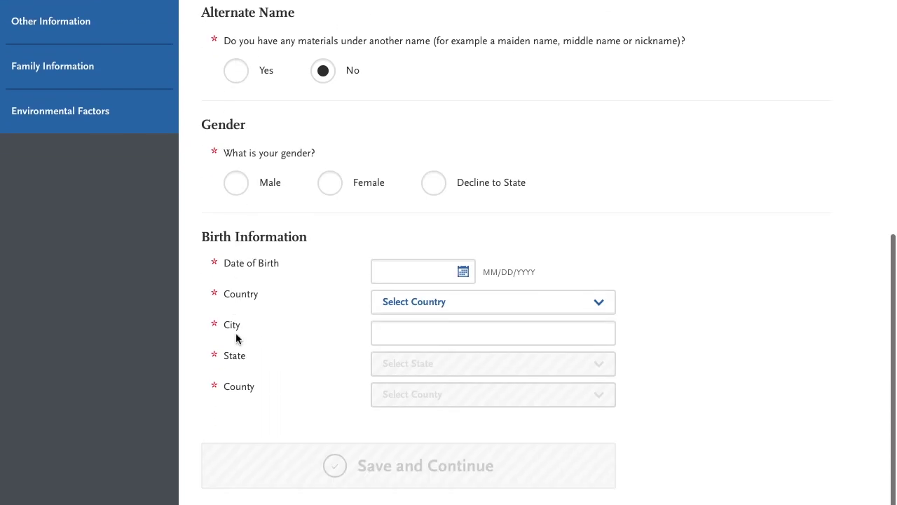
scroll(162, 199, up, 4)
Look through the Contact Information, Citizenship Information and Race & Ethnicity pages of Personal Information
click(88, 184)
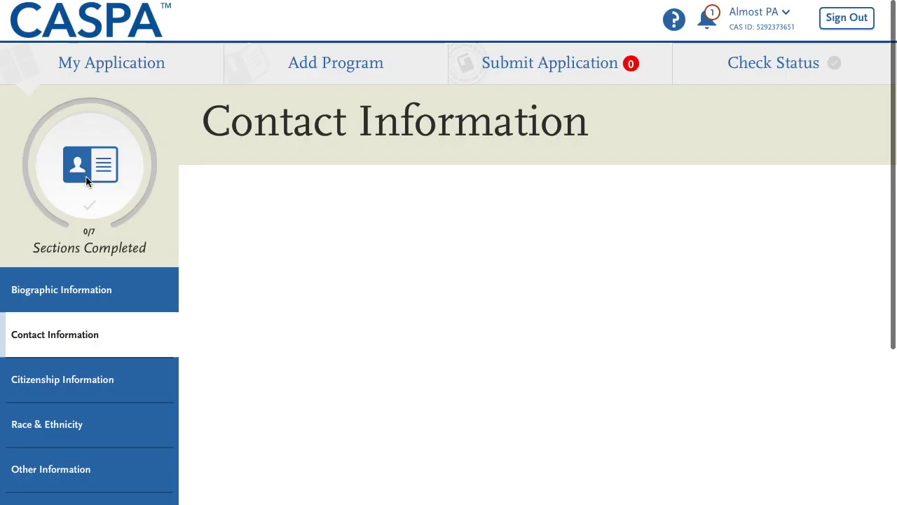
scroll(222, 294, down, 2)
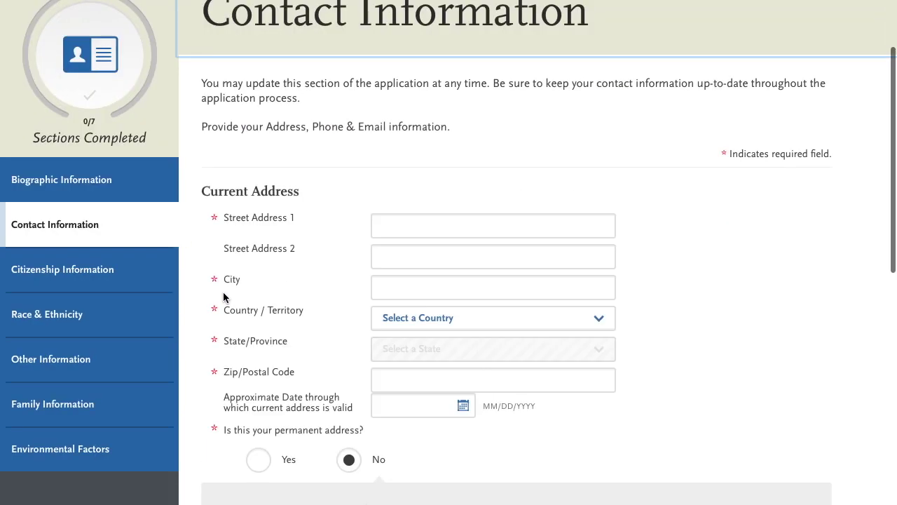
click(115, 285)
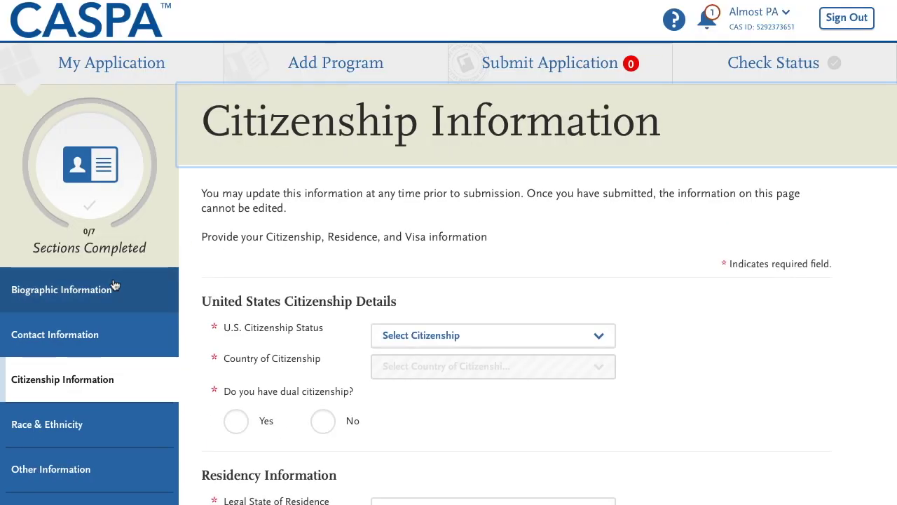
scroll(115, 284, down, 1)
click(115, 358)
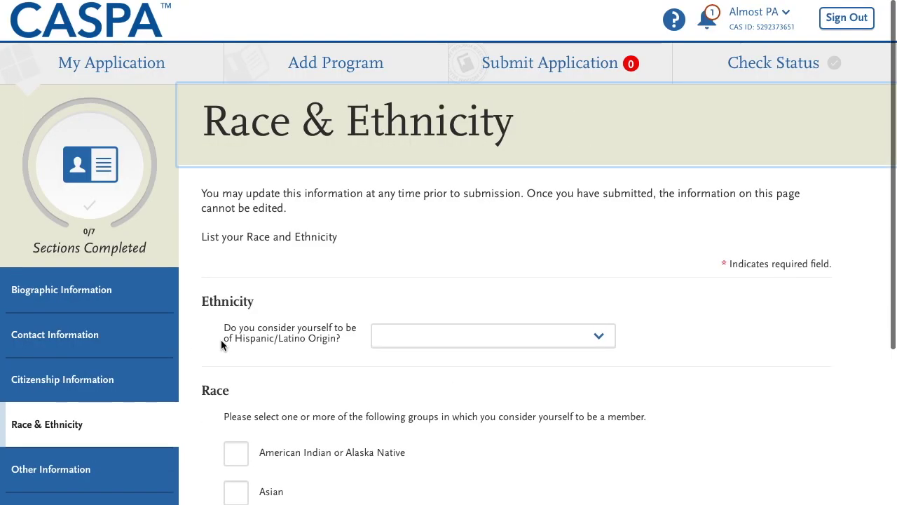
scroll(222, 343, down, 3)
Look through the Other Information, Family Information and Environmental Factors pages of Personal Information
click(107, 300)
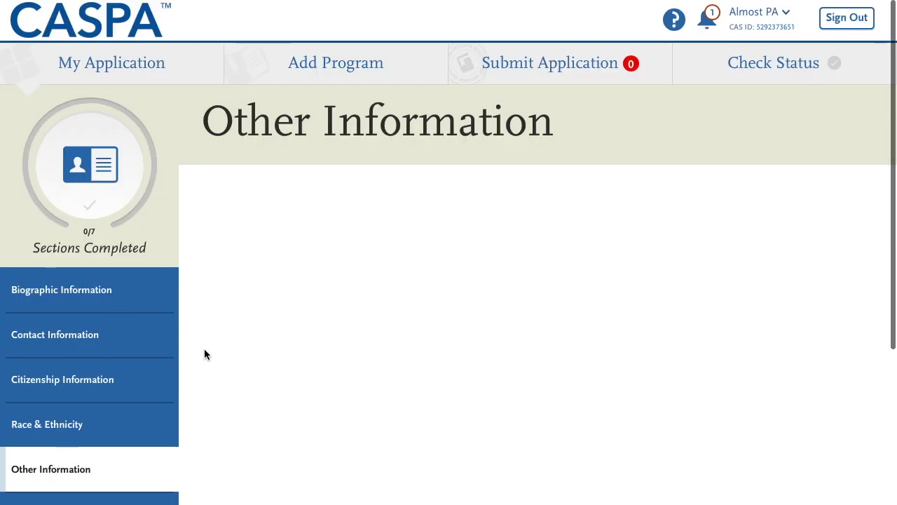
scroll(206, 355, down, 1)
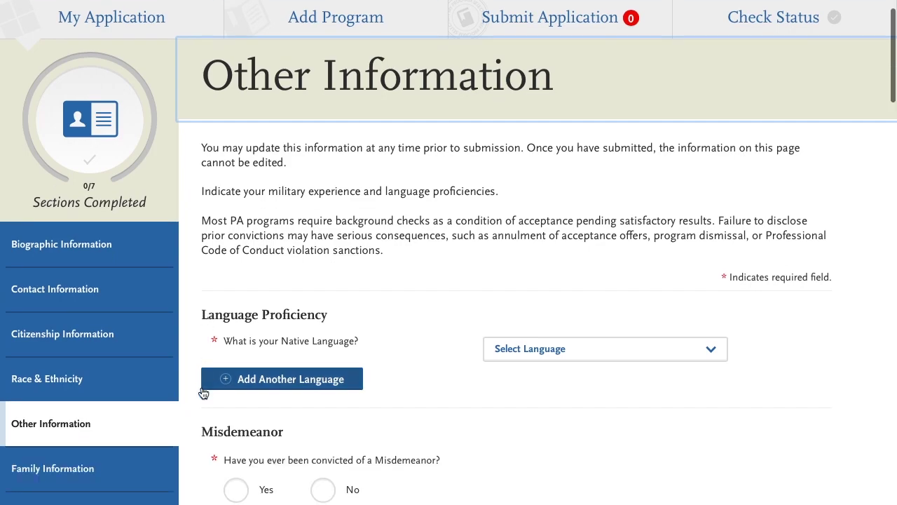
scroll(202, 392, down, 3)
click(34, 334)
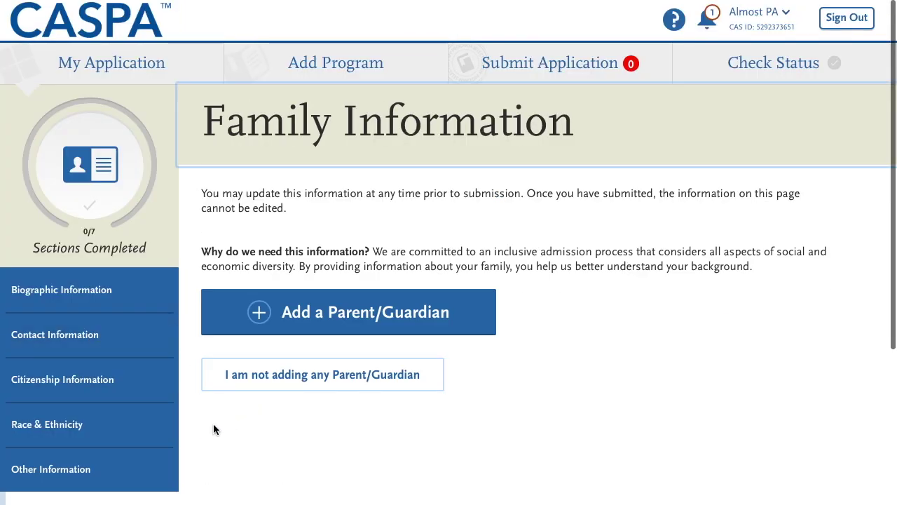
scroll(207, 425, down, 1)
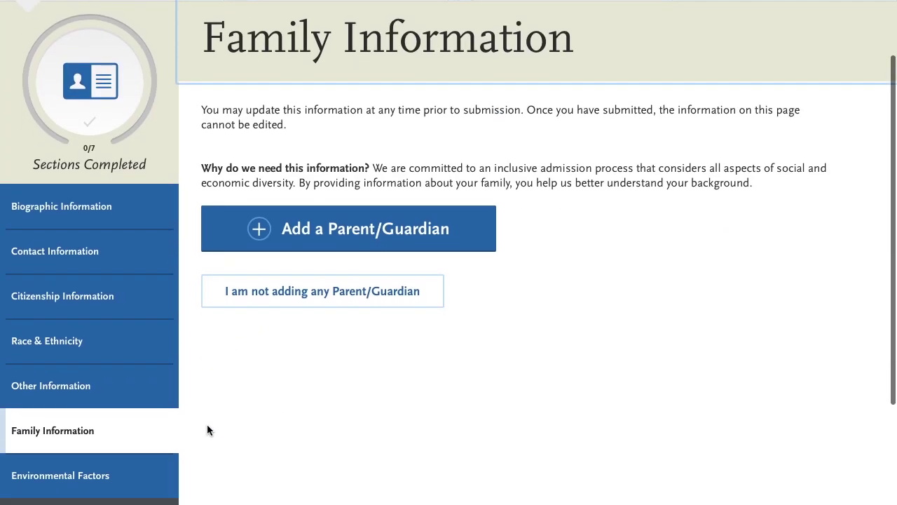
click(130, 474)
scroll(164, 54, up, 1)
Return to the application dashboard, open High Schools Attended under Academic History, and examine the form for adding a high school
click(150, 63)
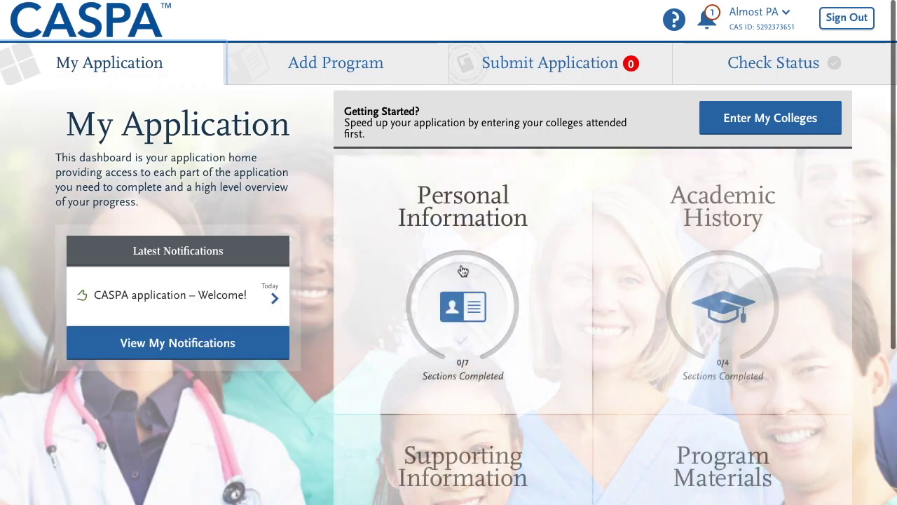
click(660, 255)
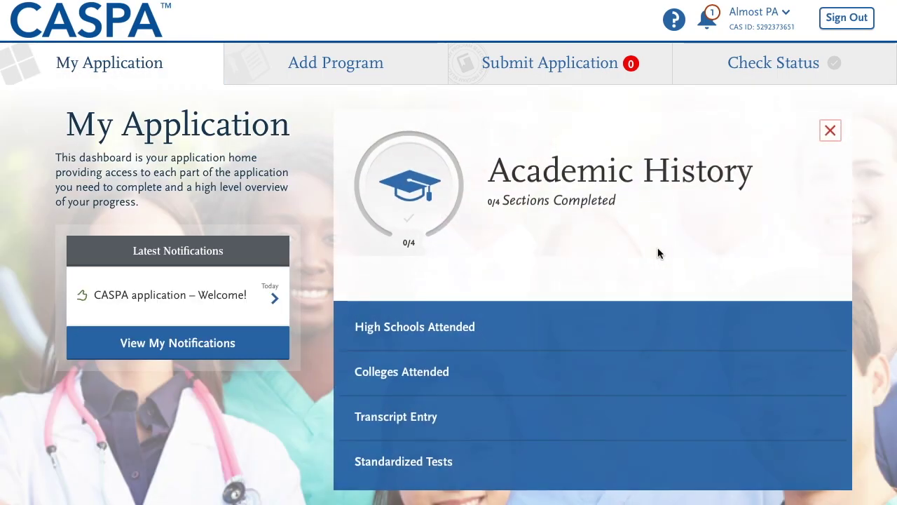
click(436, 323)
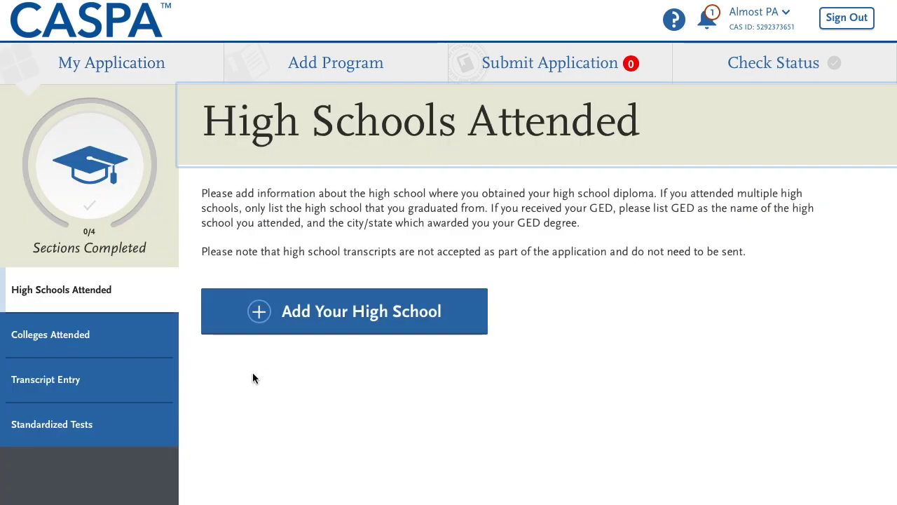
scroll(253, 373, down, 1)
click(341, 262)
scroll(505, 327, down, 2)
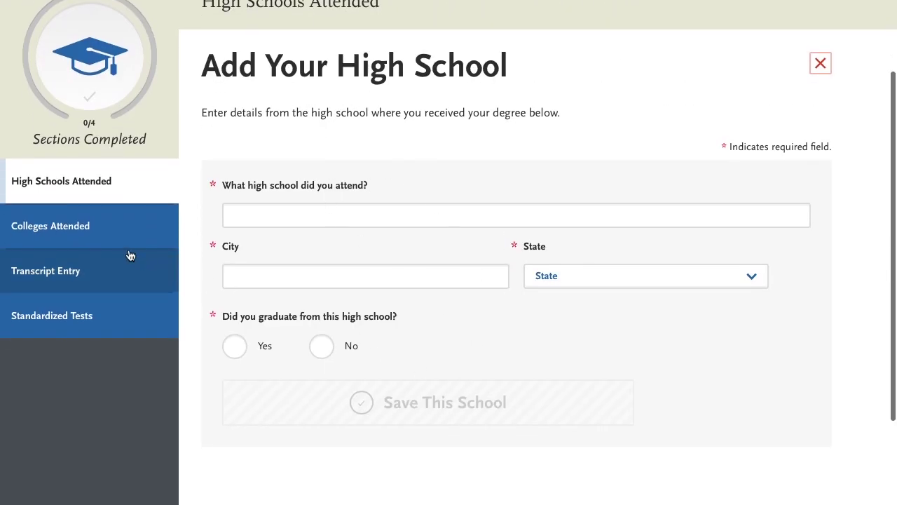
Open Colleges Attended and look at the form for adding a college
click(118, 231)
scroll(296, 305, down, 1)
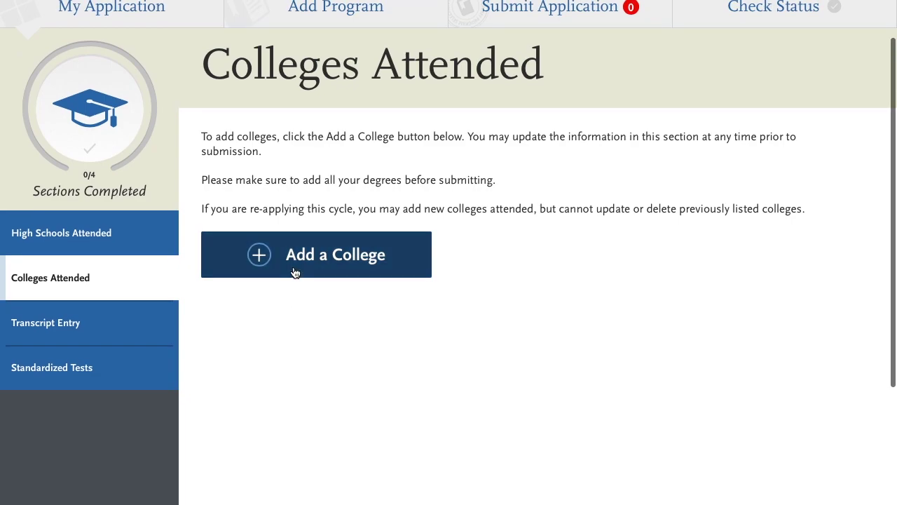
click(295, 274)
scroll(508, 326, down, 1)
click(455, 318)
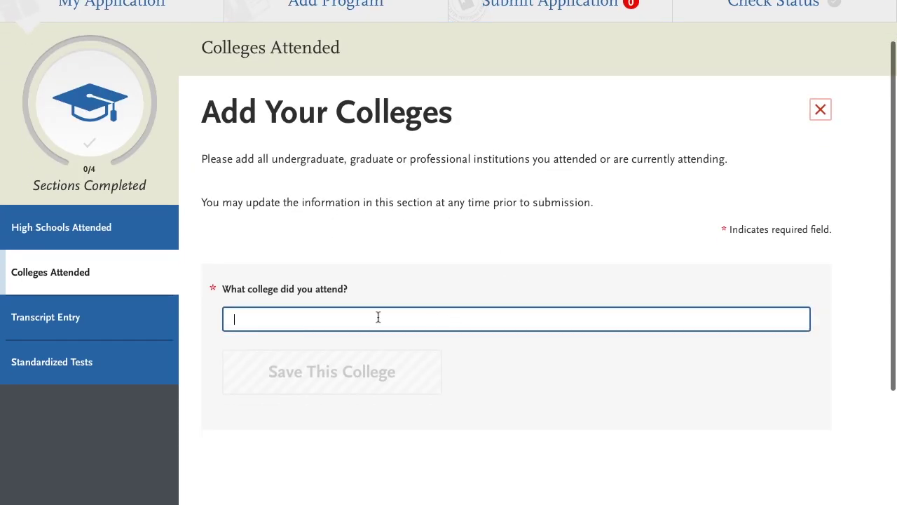
Check the Transcript Entry page and follow its link back to the Colleges Attended section
click(99, 316)
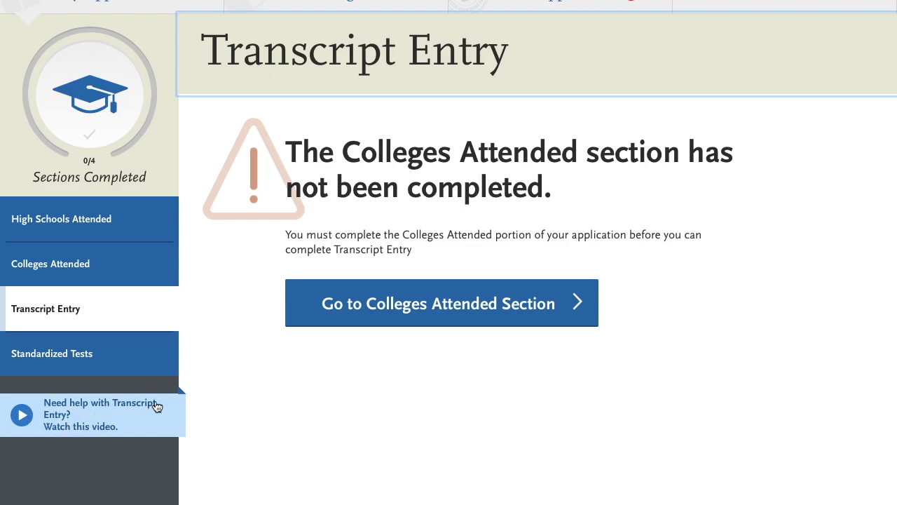
scroll(463, 337, up, 1)
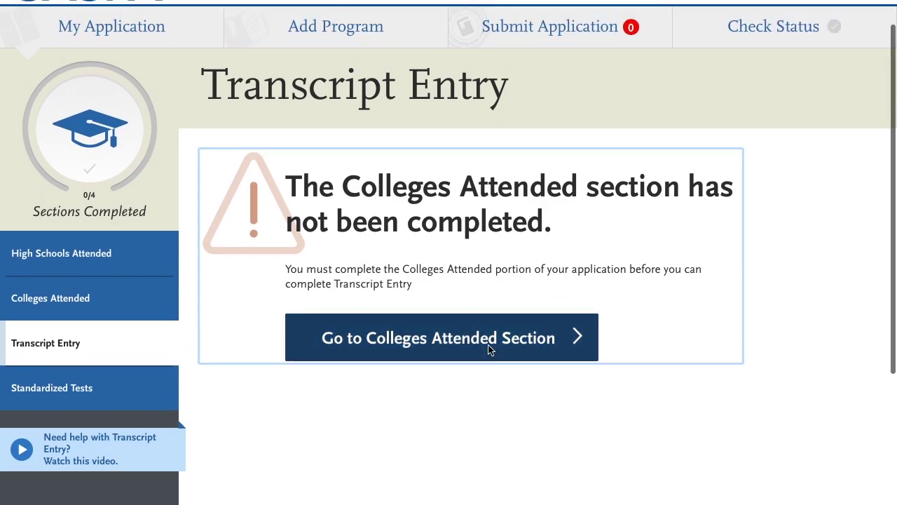
click(491, 348)
Add Southern Illinois University - Edwardsville as a college attended and answer Yes to obtaining a degree there
click(320, 313)
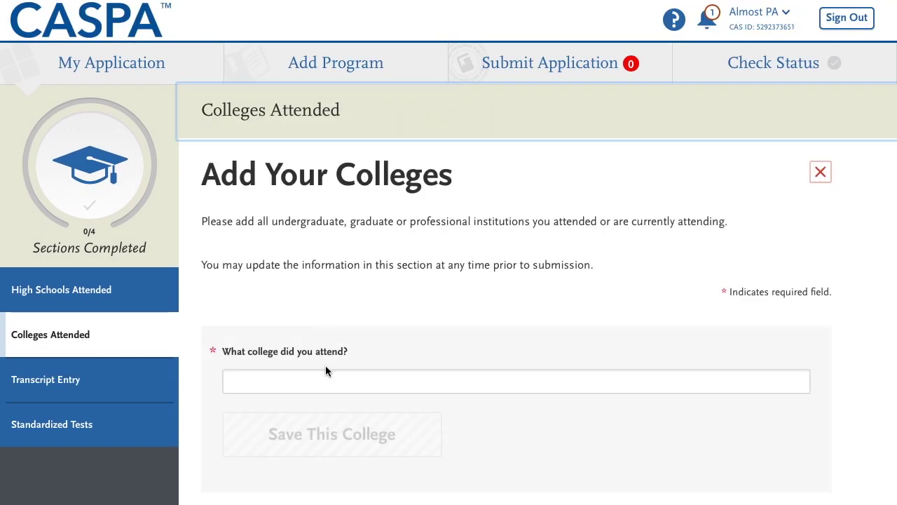
scroll(325, 366, down, 1)
click(352, 334)
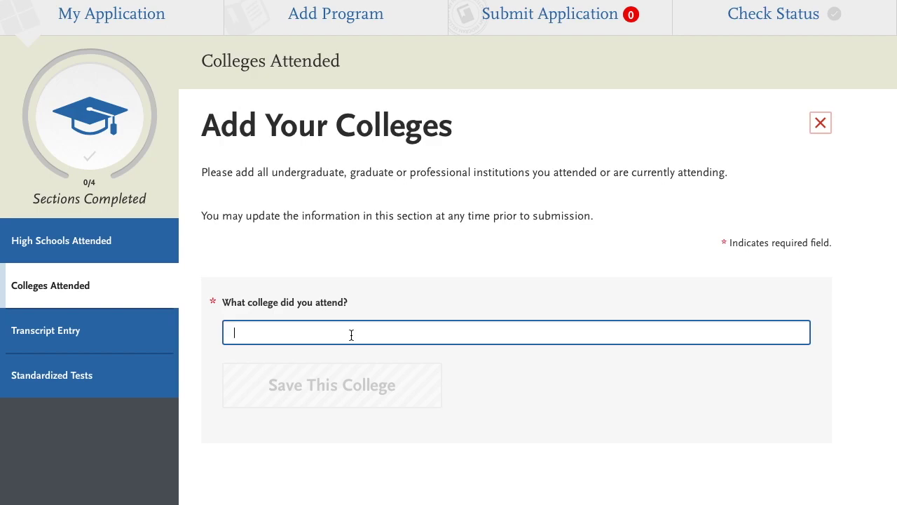
text(southern Illinois university edwar)
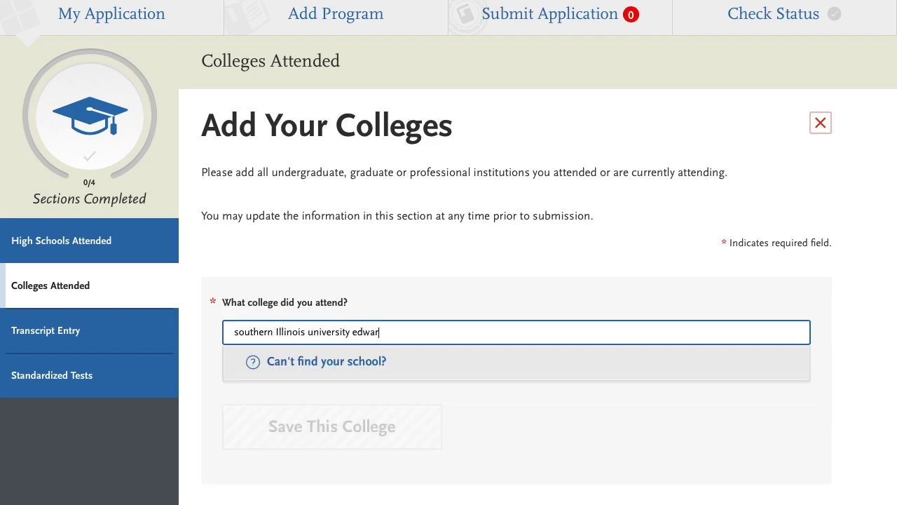
click(366, 391)
click(255, 345)
Set the awarded degree's type to Bachelor of Science and its major to Kinesiology
scroll(422, 359, down, 4)
click(368, 230)
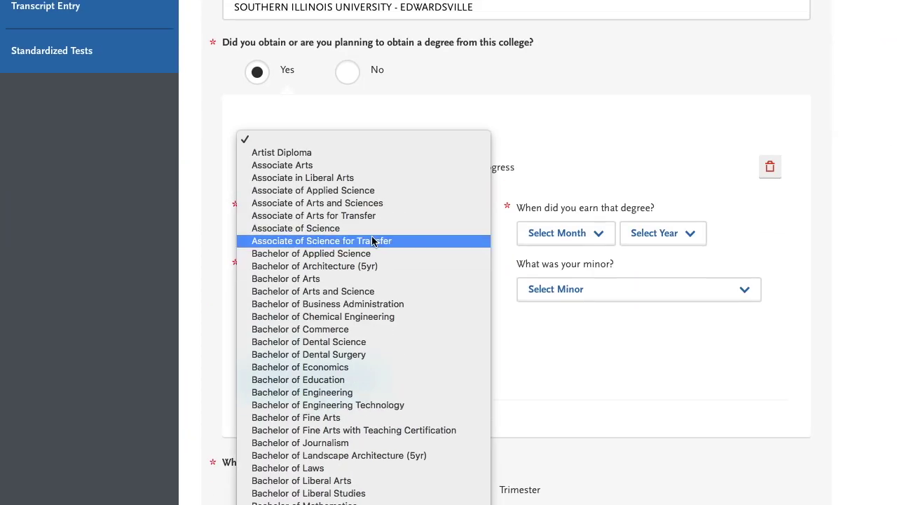
scroll(393, 351, down, 3)
click(395, 424)
click(364, 289)
scroll(399, 420, down, 15)
scroll(395, 393, down, 5)
click(394, 418)
Set the date the degree was earned to December 2016 and the minor to None
click(559, 232)
click(582, 386)
click(663, 233)
click(631, 76)
click(639, 289)
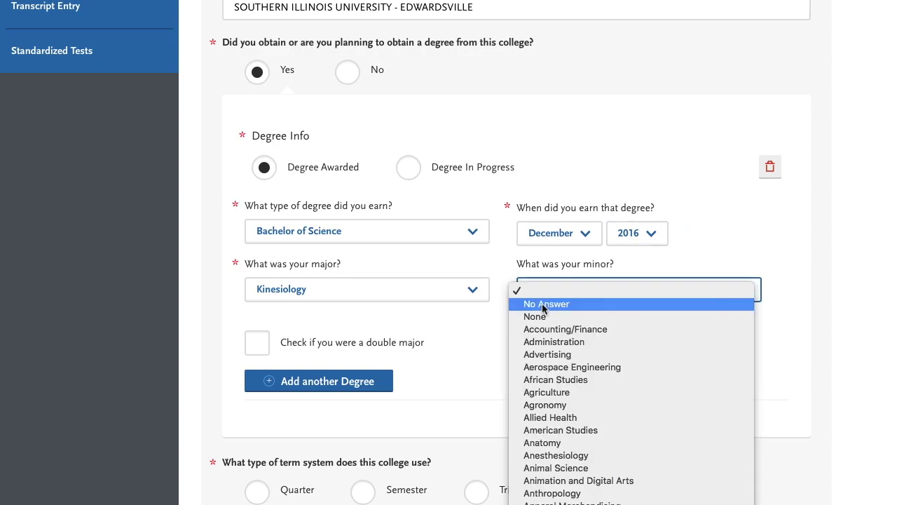
click(535, 316)
Choose the Semester term system, set attendance from January 2013 to December 2016, and save the college
scroll(210, 413, down, 2)
click(363, 363)
scroll(362, 363, down, 3)
click(305, 357)
click(246, 382)
click(369, 356)
click(346, 370)
click(456, 483)
click(584, 355)
click(561, 432)
click(651, 499)
click(766, 355)
click(737, 432)
click(332, 463)
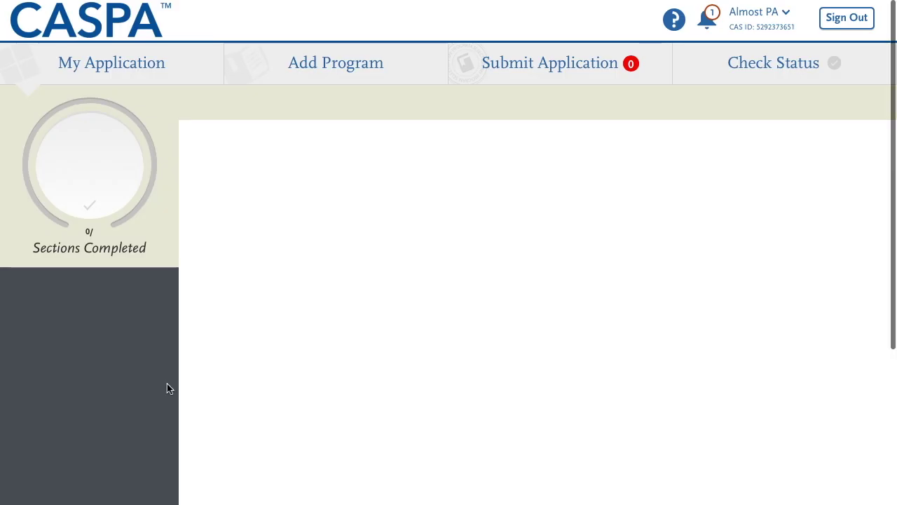
Open the transcript request form of the saved college and examine its applicant and institution details
scroll(260, 400, down, 5)
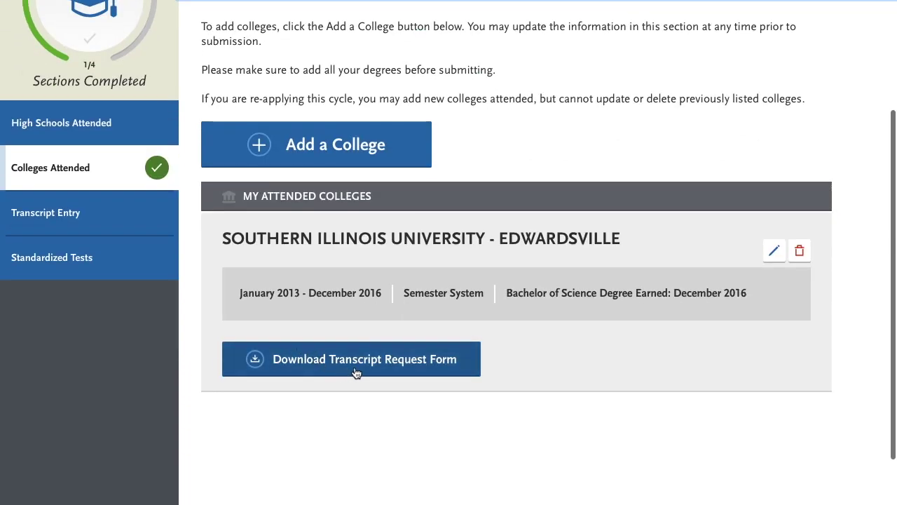
scroll(393, 394, up, 2)
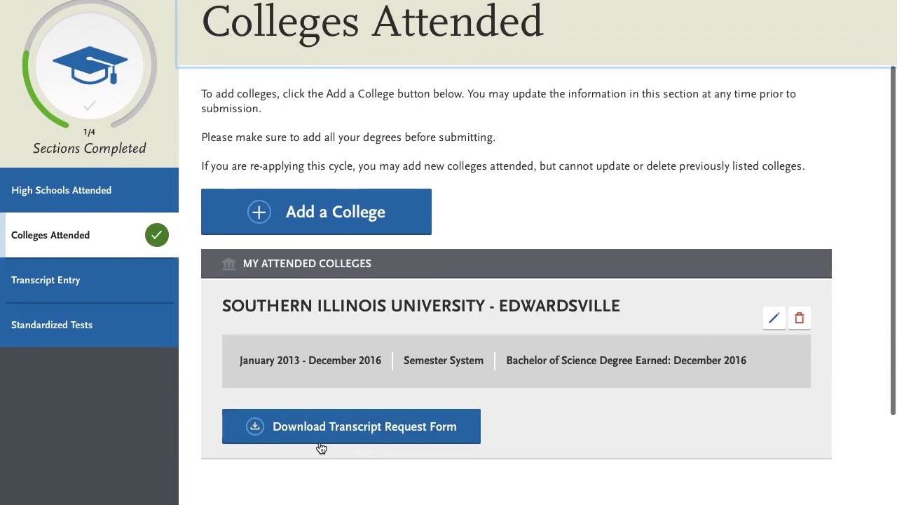
click(378, 426)
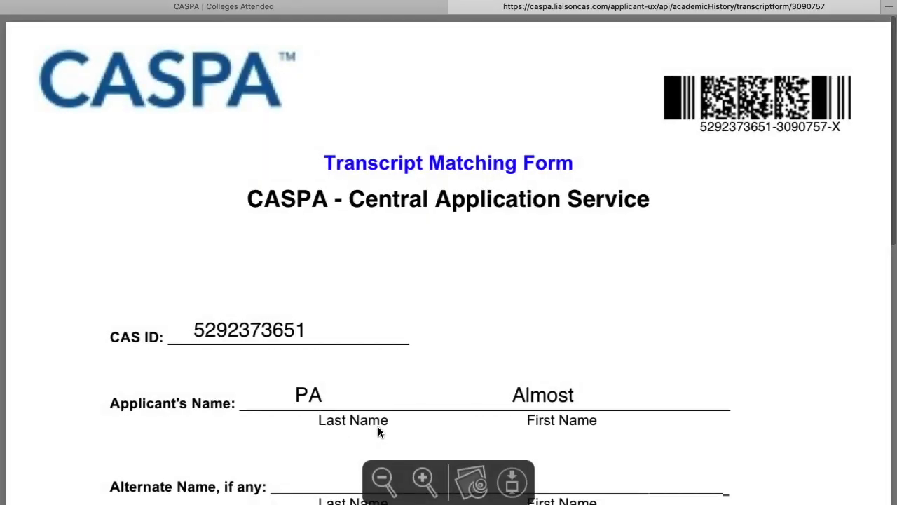
scroll(378, 427, down, 1)
scroll(379, 433, down, 3)
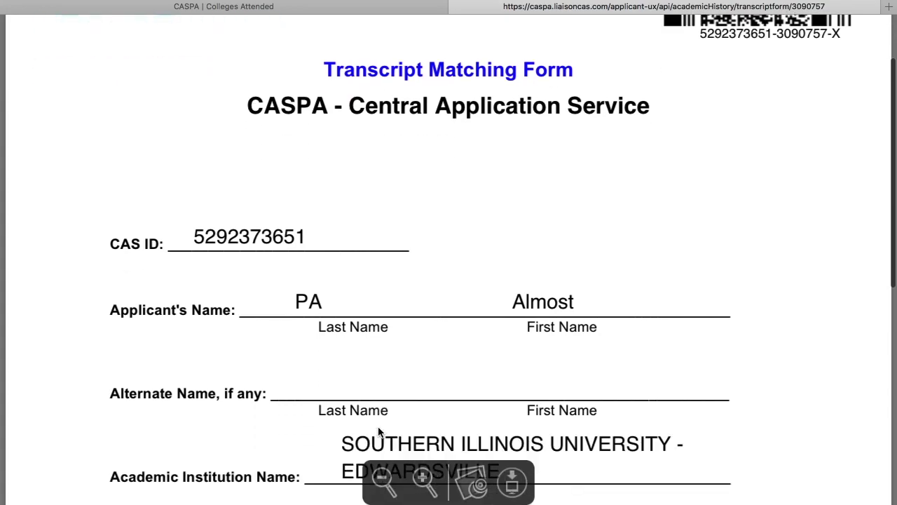
scroll(280, 375, down, 3)
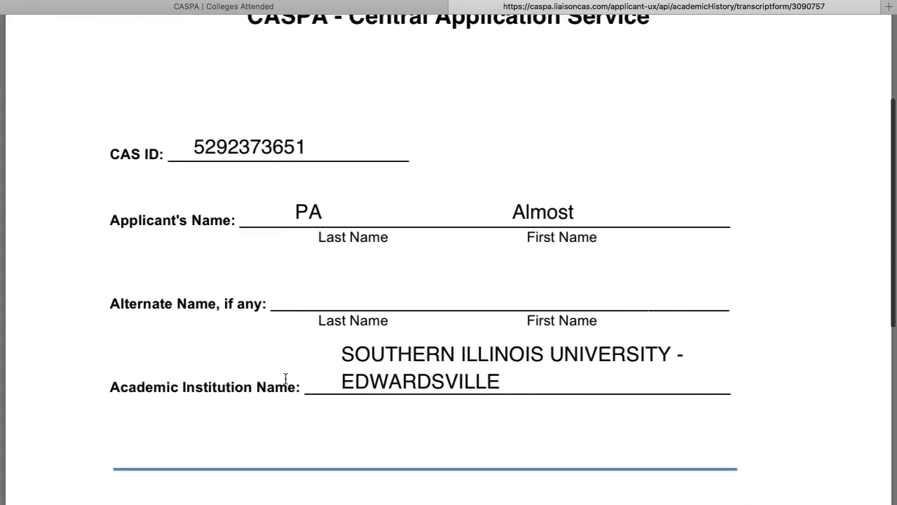
Read the form's instructions to the registrar, including the mailing address and official transcript requirements, and return to Colleges Attended
scroll(285, 378, up, 5)
scroll(285, 379, down, 12)
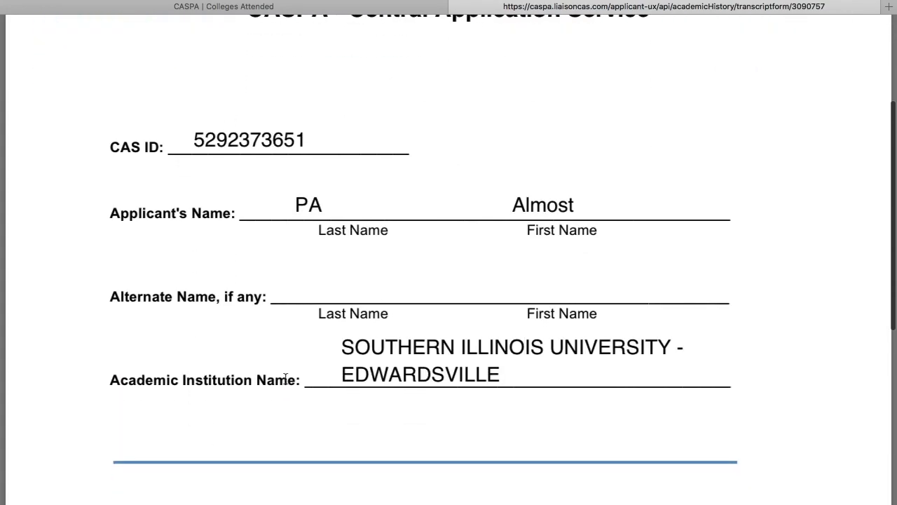
scroll(285, 379, down, 2)
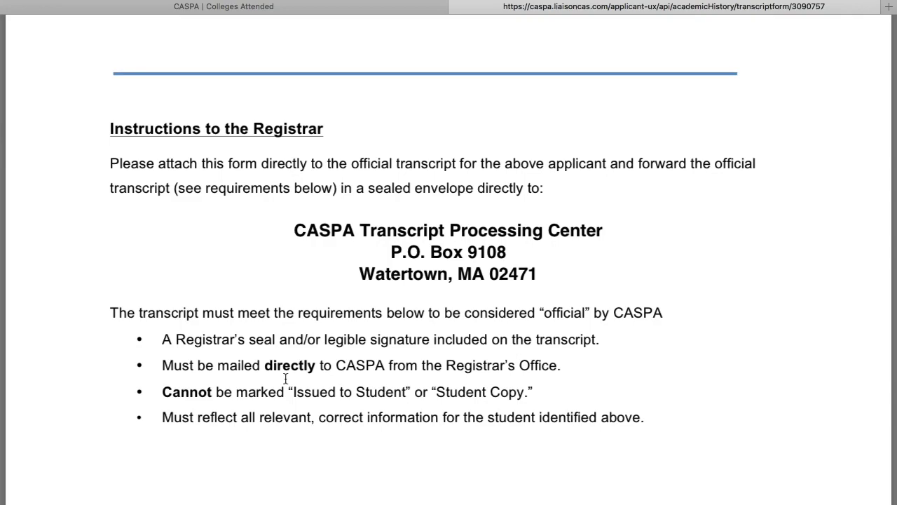
scroll(286, 379, down, 2)
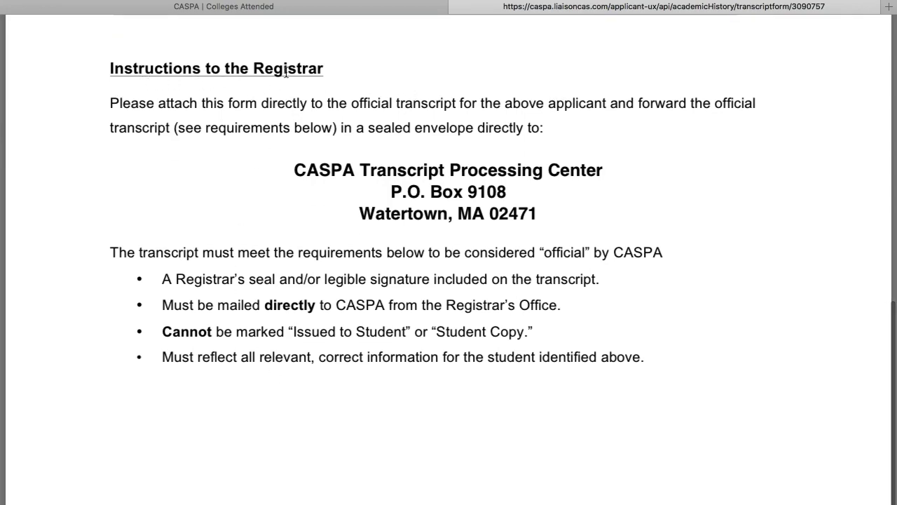
scroll(286, 72, up, 10)
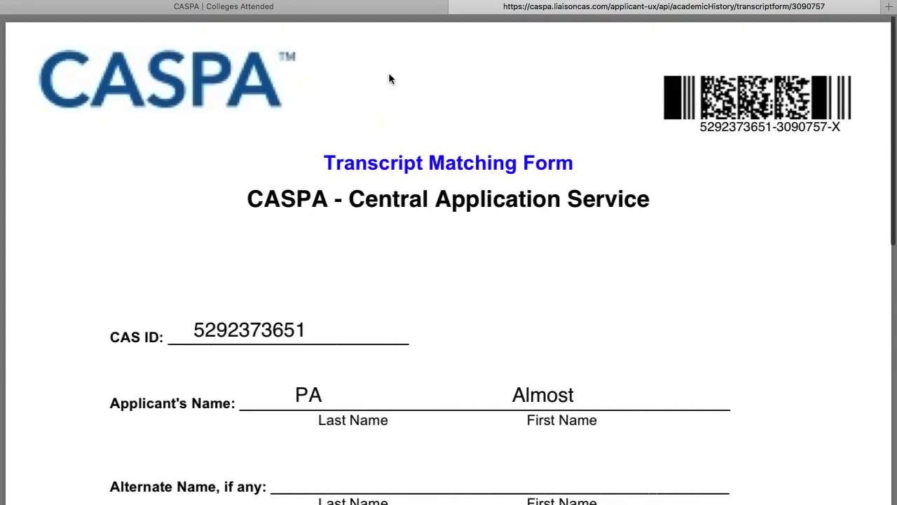
click(456, 8)
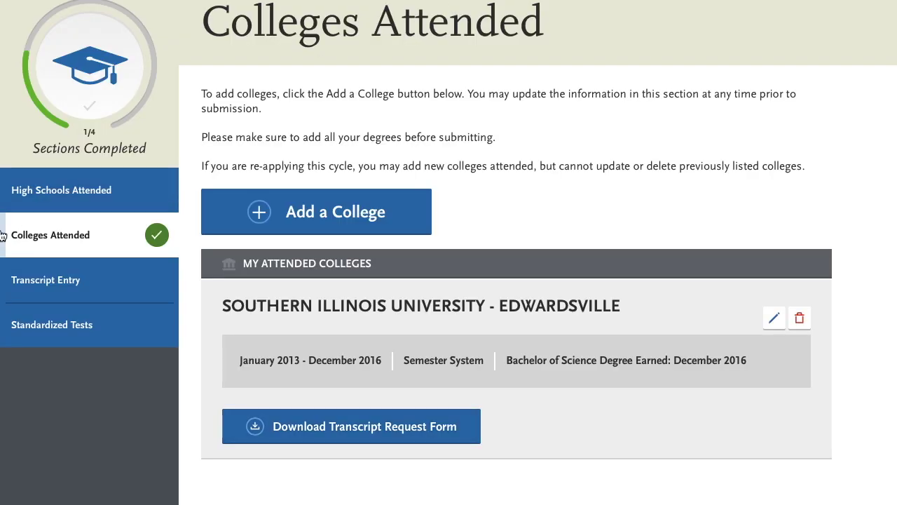
Open Transcript Entry and read what Professional Transcript Entry offers, how long it takes and what it costs
click(50, 291)
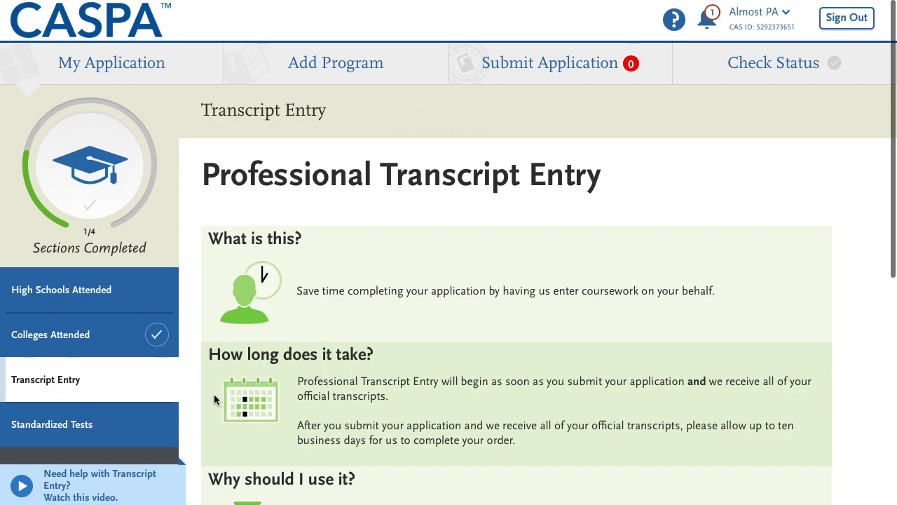
scroll(214, 396, down, 2)
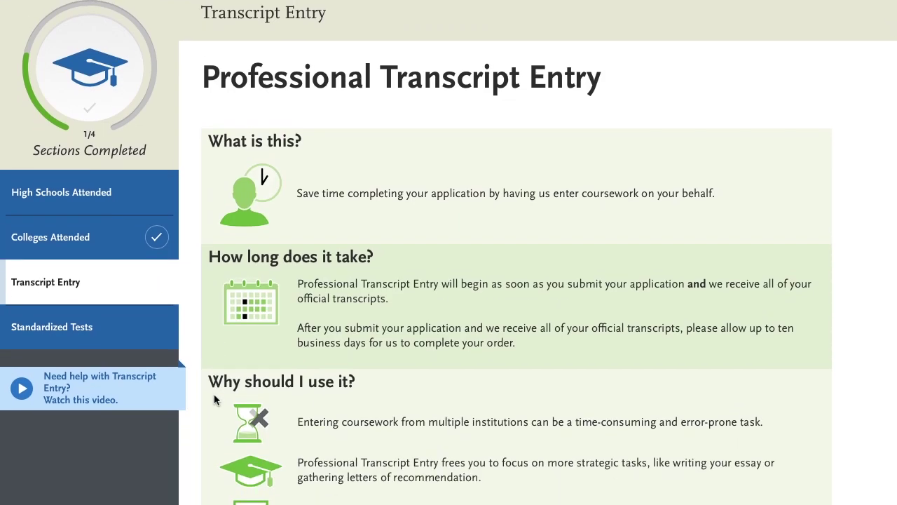
scroll(214, 398, down, 5)
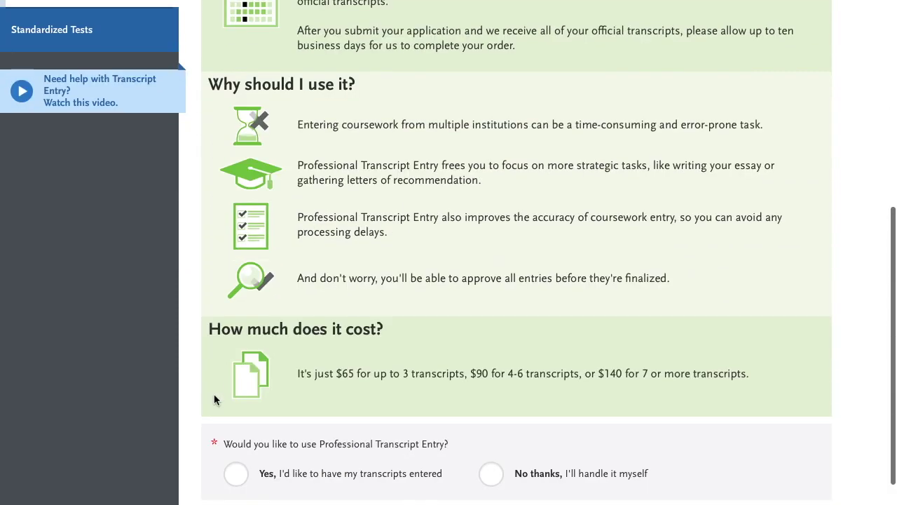
Recheck the Professional Transcript Entry details, decline the service with "No thanks, I'll handle it myself", and continue
scroll(214, 400, up, 2)
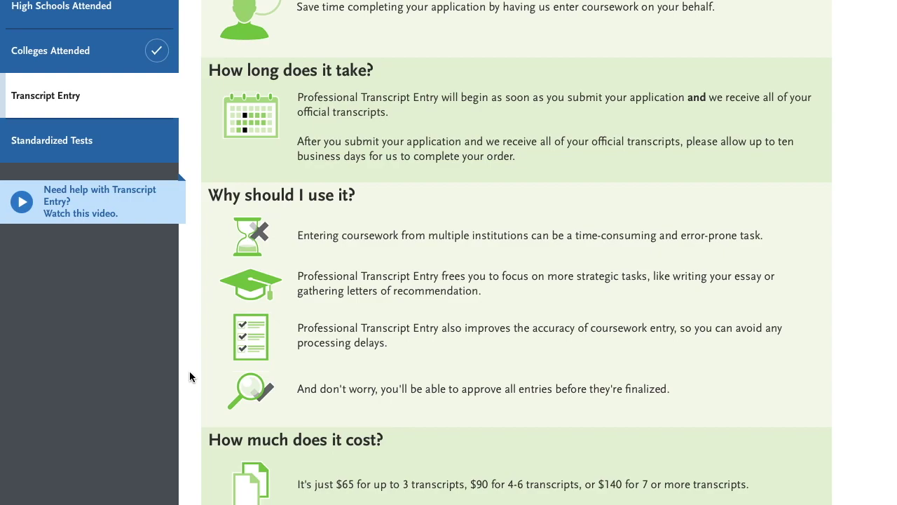
scroll(189, 376, up, 1)
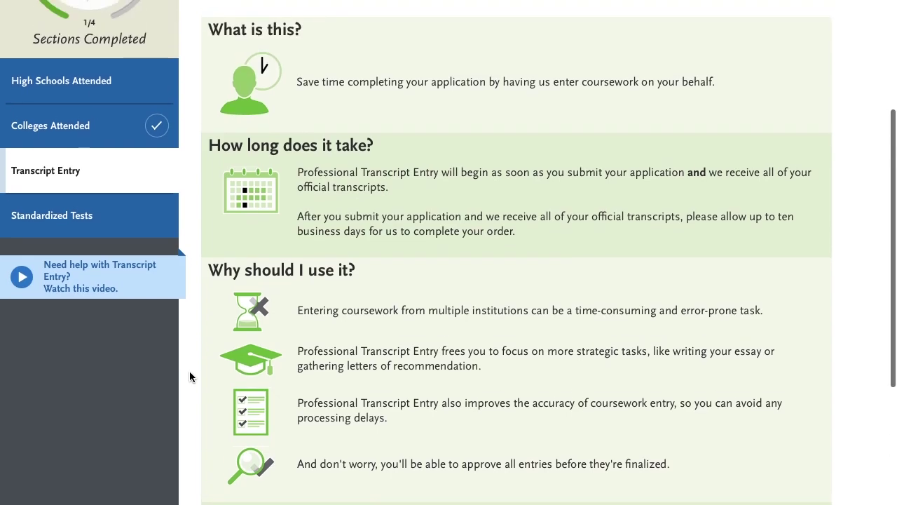
scroll(189, 376, down, 3)
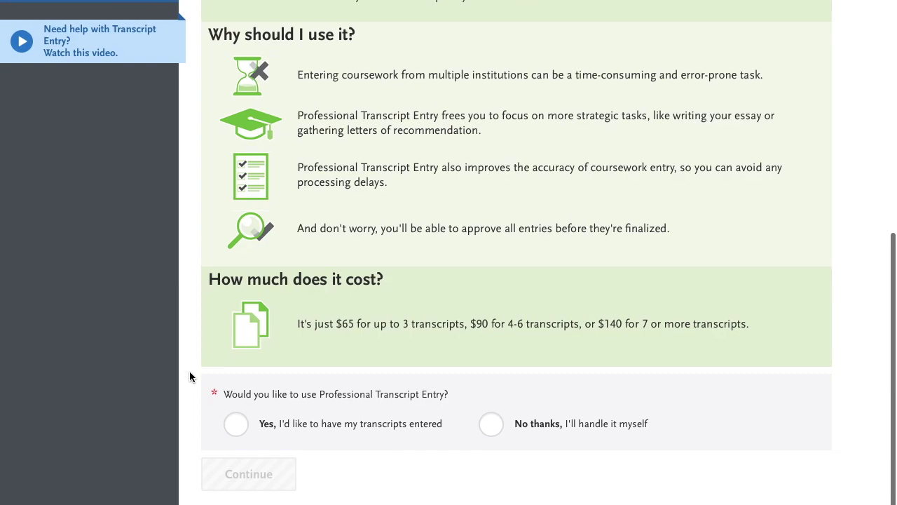
click(490, 423)
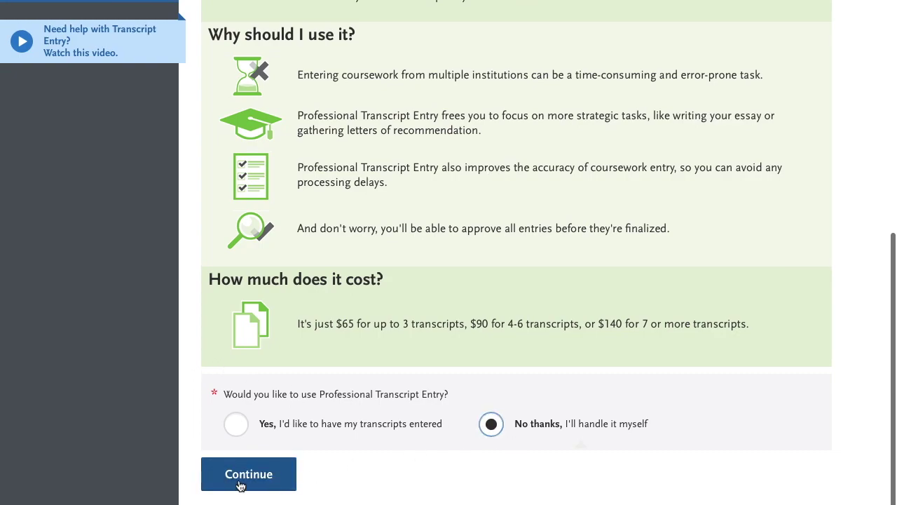
click(248, 473)
Start transcript entry for Southern Illinois University - Edwardsville and review the semester option and the programs' prerequisites information
scroll(198, 332, down, 1)
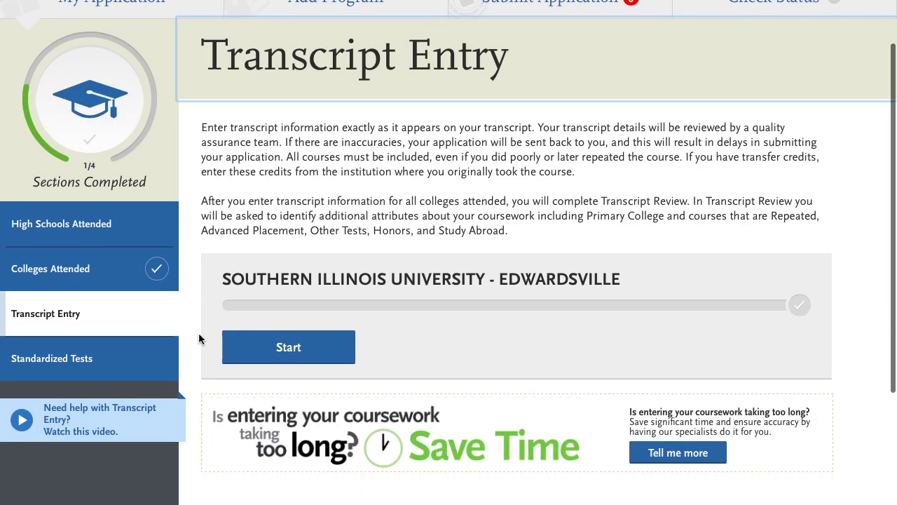
click(255, 343)
scroll(199, 377, down, 5)
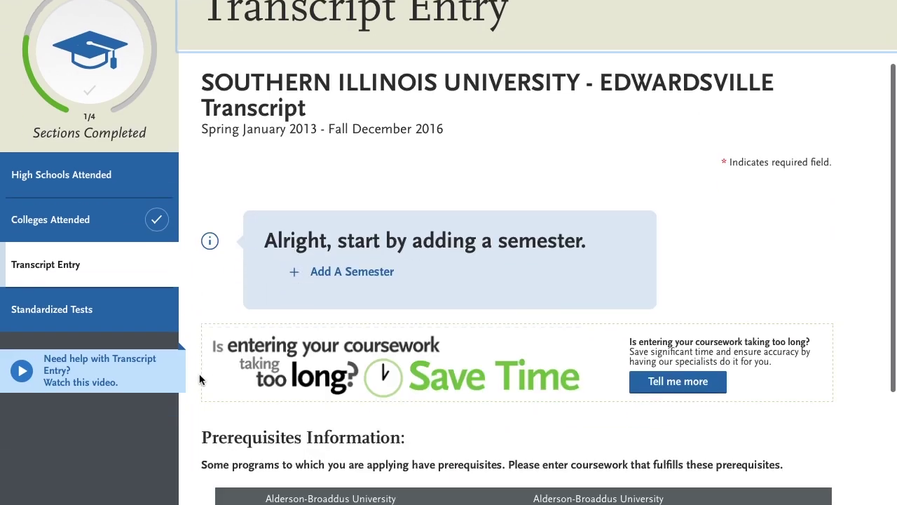
scroll(460, 328, up, 4)
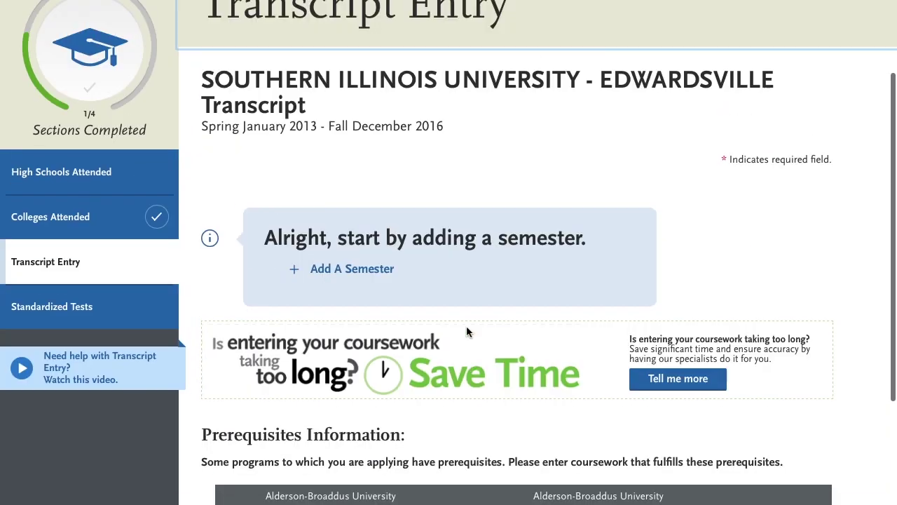
scroll(453, 408, up, 1)
scroll(453, 408, down, 5)
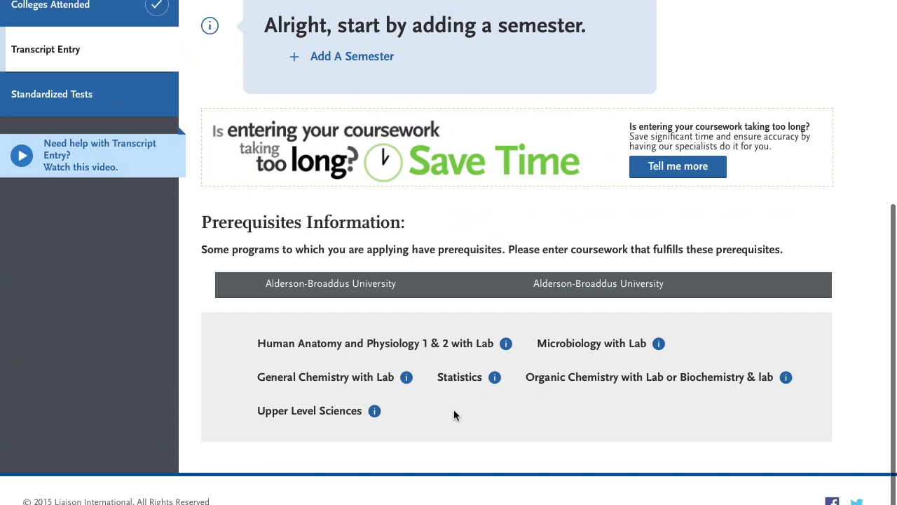
scroll(454, 413, up, 4)
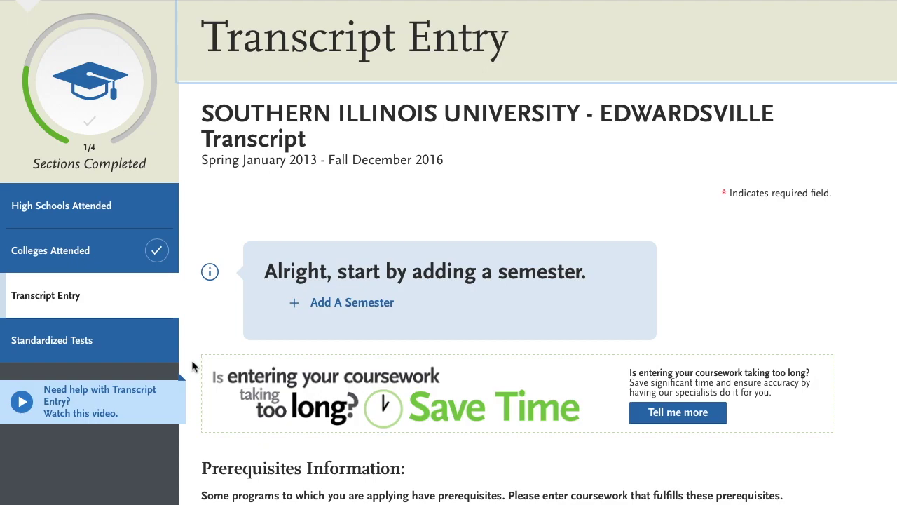
Open Standardized Tests and review the instructions and the options for adding GRE, MCAT, TOEFL or other scores
scroll(191, 359, down, 1)
click(101, 312)
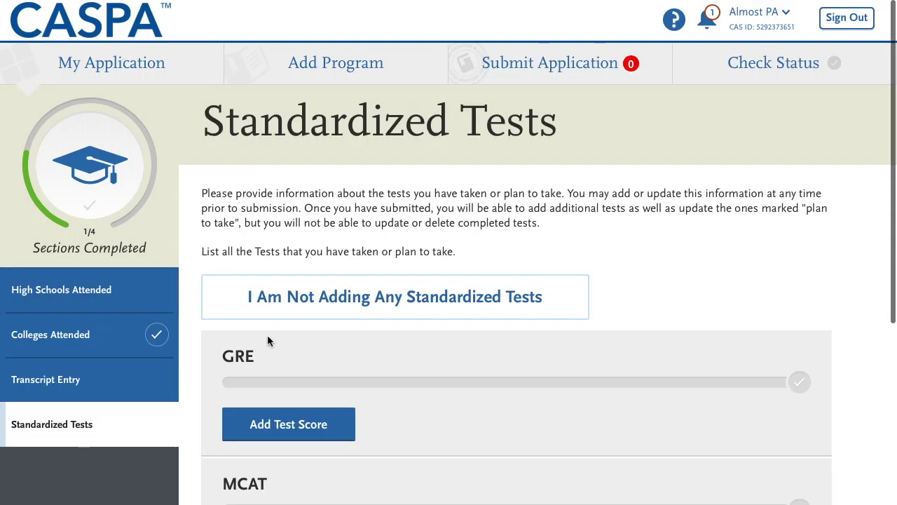
scroll(267, 334, down, 2)
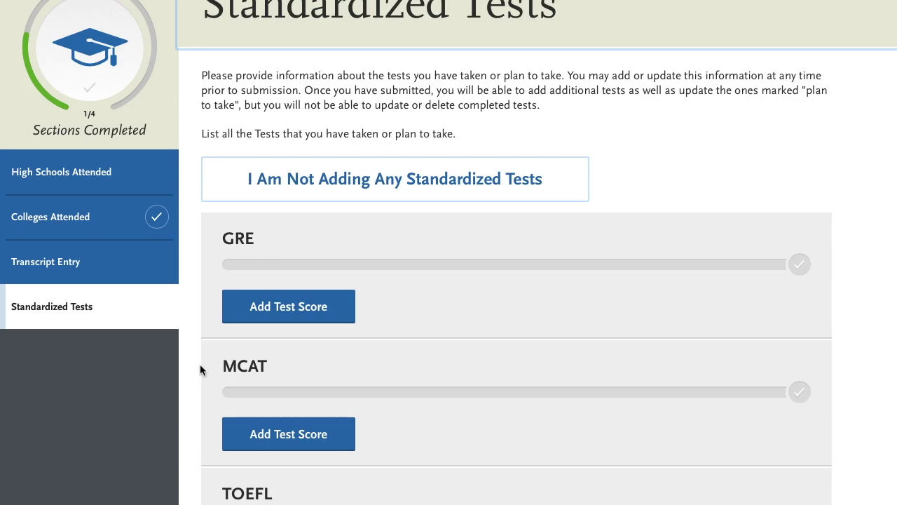
scroll(200, 364, down, 2)
scroll(262, 351, down, 1)
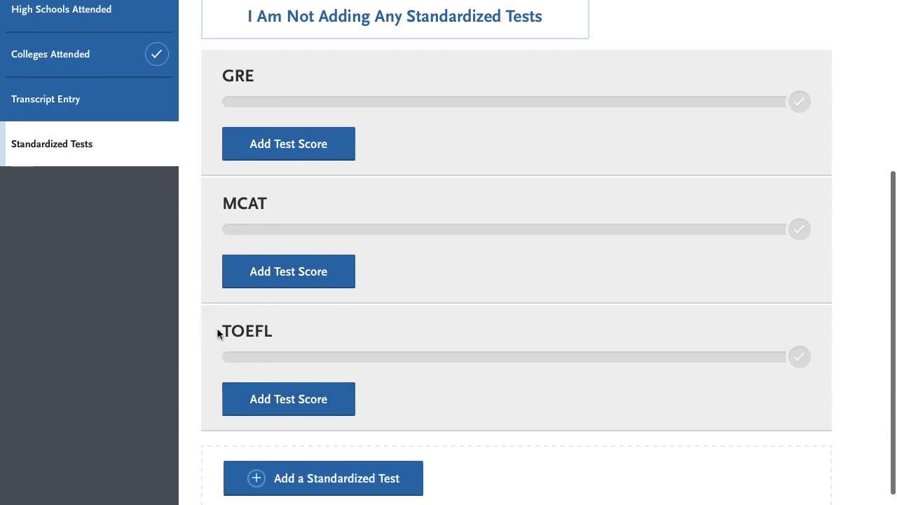
scroll(211, 387, down, 1)
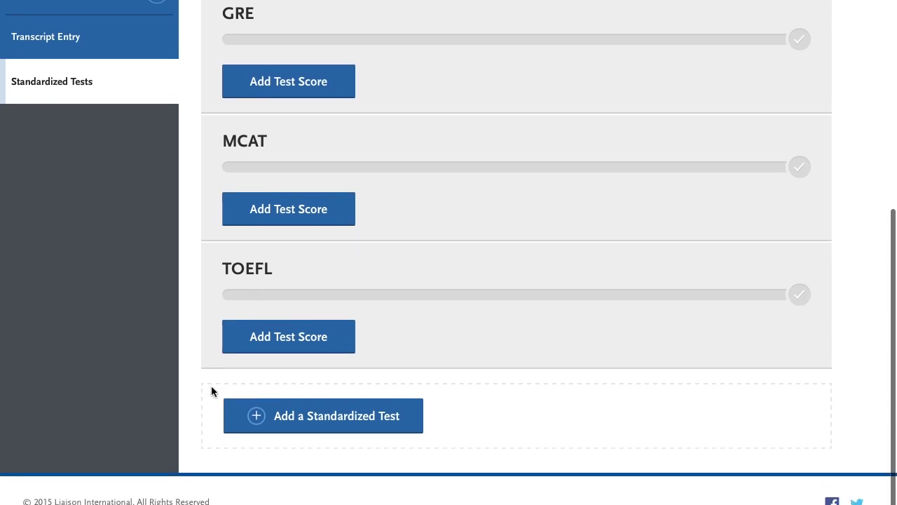
Return to the My Application dashboard and open the Supporting Information section
scroll(211, 387, up, 5)
click(151, 82)
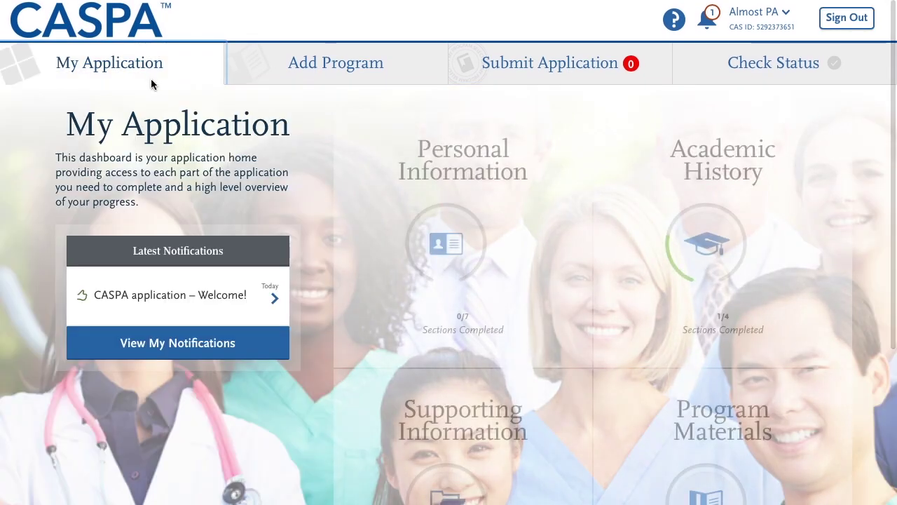
scroll(517, 273, down, 1)
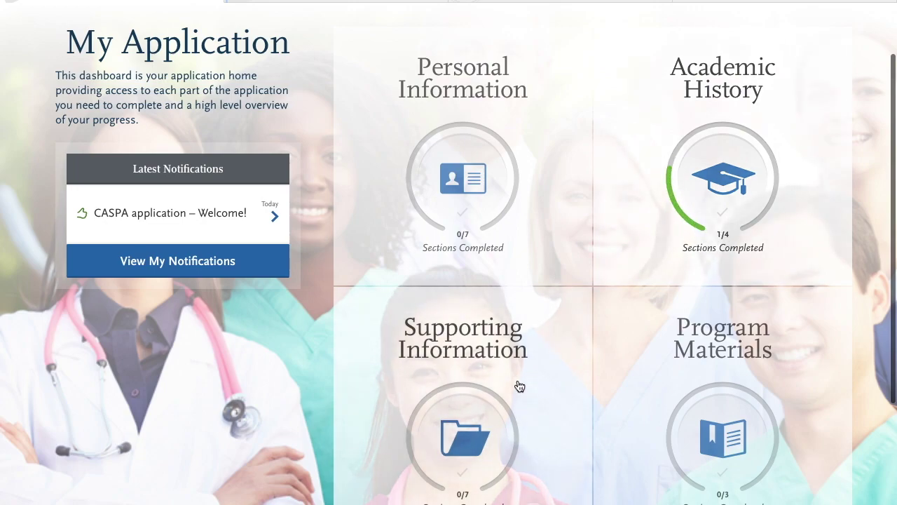
scroll(516, 385, down, 1)
click(543, 367)
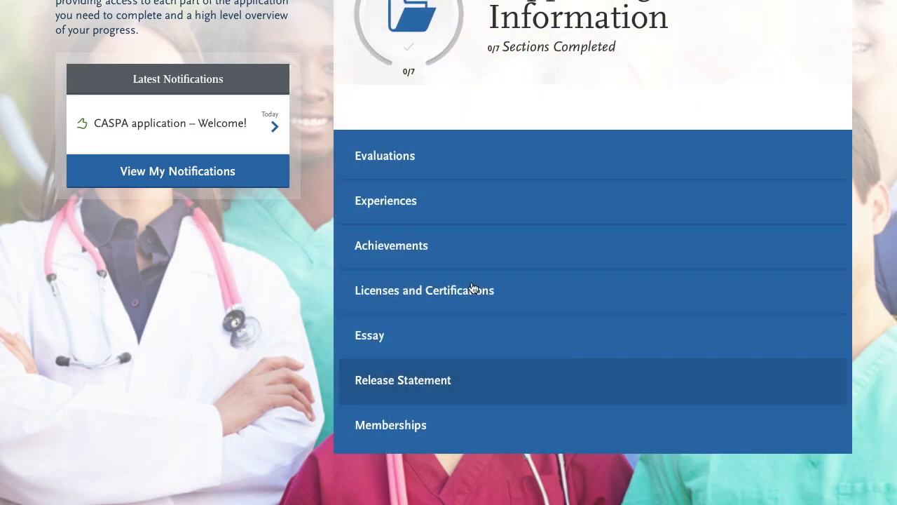
Open Evaluations and read the requirements for the number of evaluations and the electronic request process
click(380, 154)
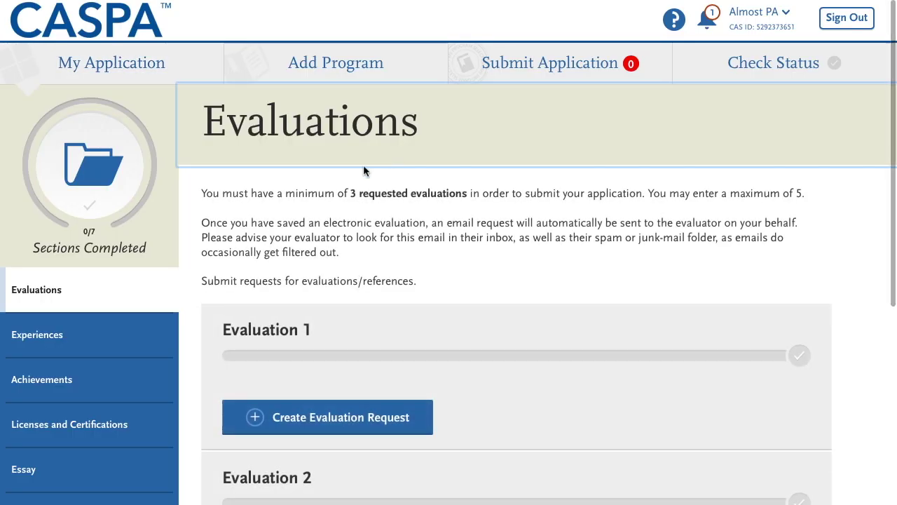
scroll(194, 412, down, 1)
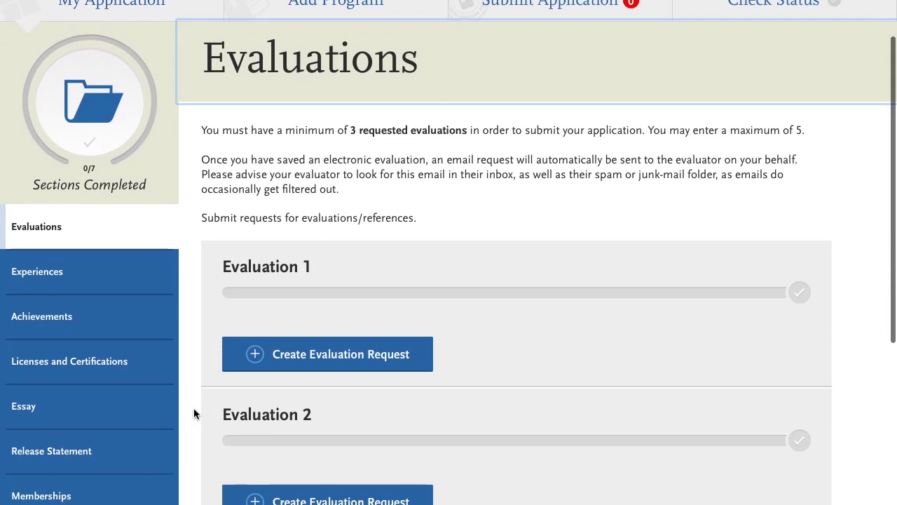
scroll(194, 414, down, 1)
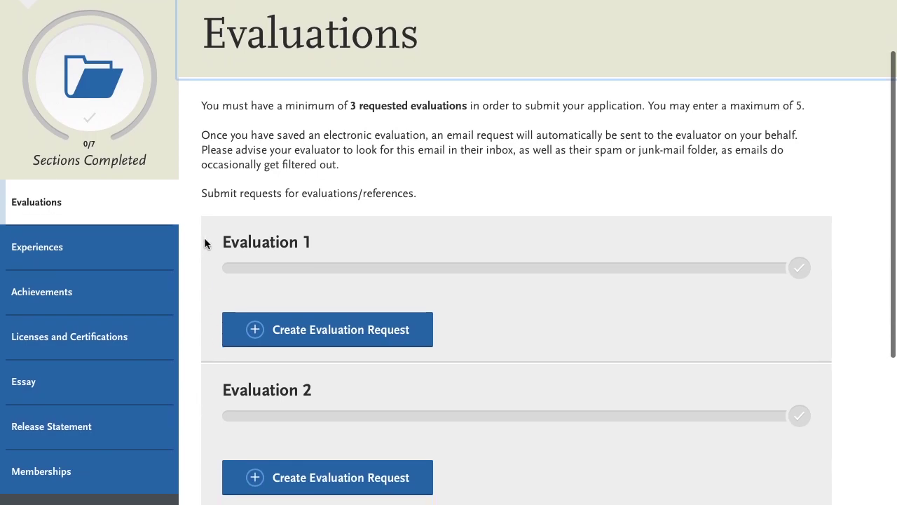
scroll(184, 376, down, 1)
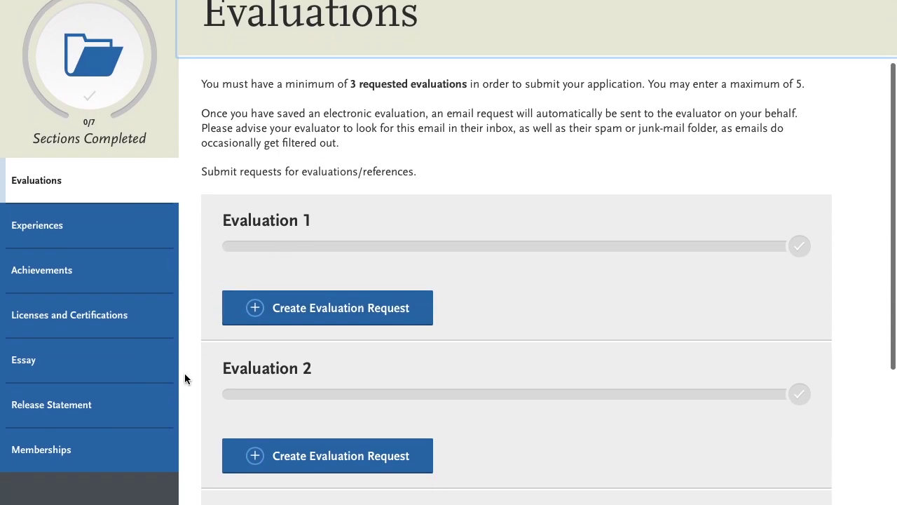
scroll(202, 279, up, 2)
scroll(211, 352, down, 5)
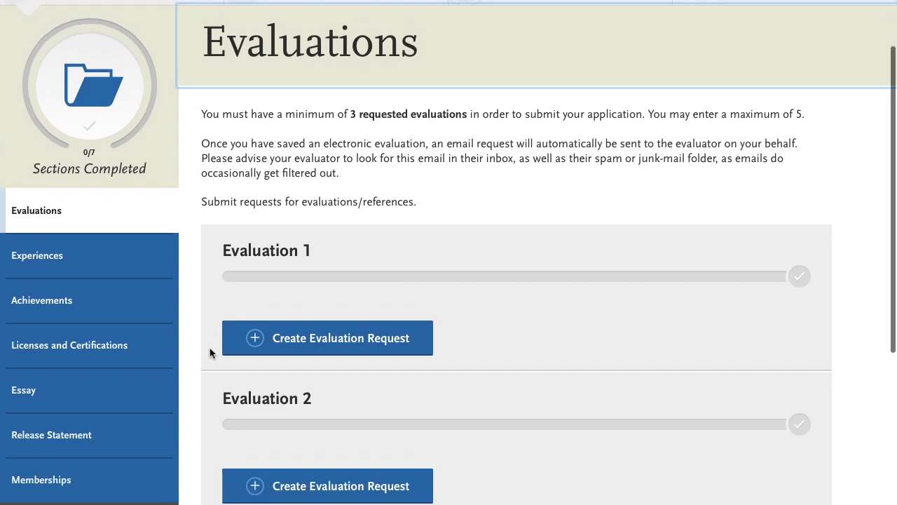
Open Experiences, start a new experience, and set its type to Patient Care Experience
scroll(144, 299, up, 4)
scroll(119, 252, down, 1)
click(92, 201)
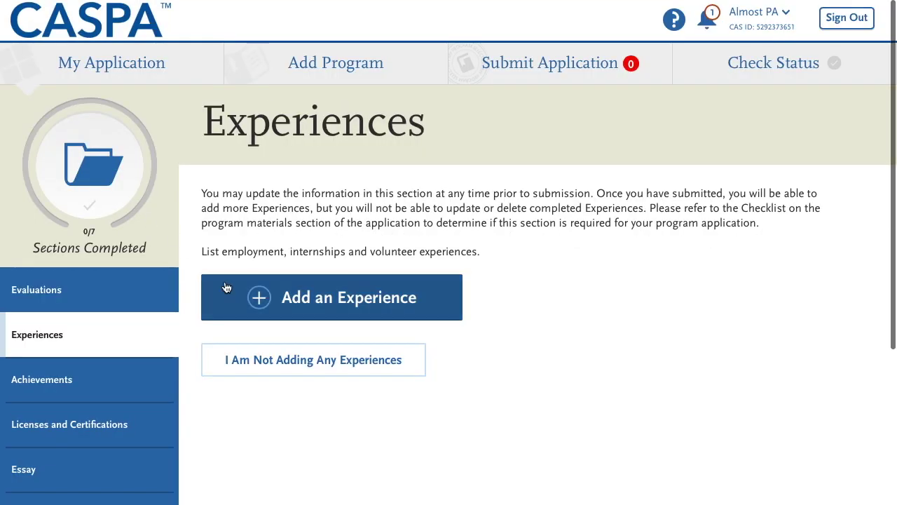
scroll(208, 373, down, 1)
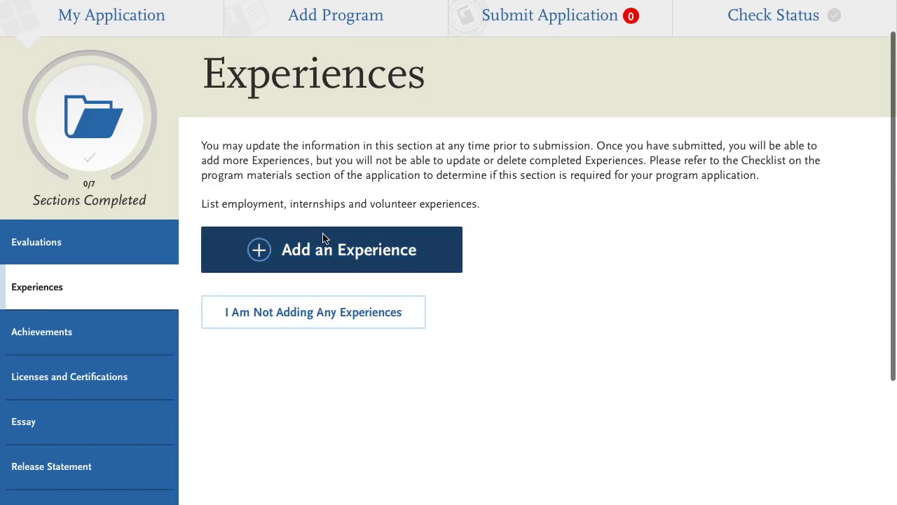
click(323, 237)
scroll(386, 344, down, 2)
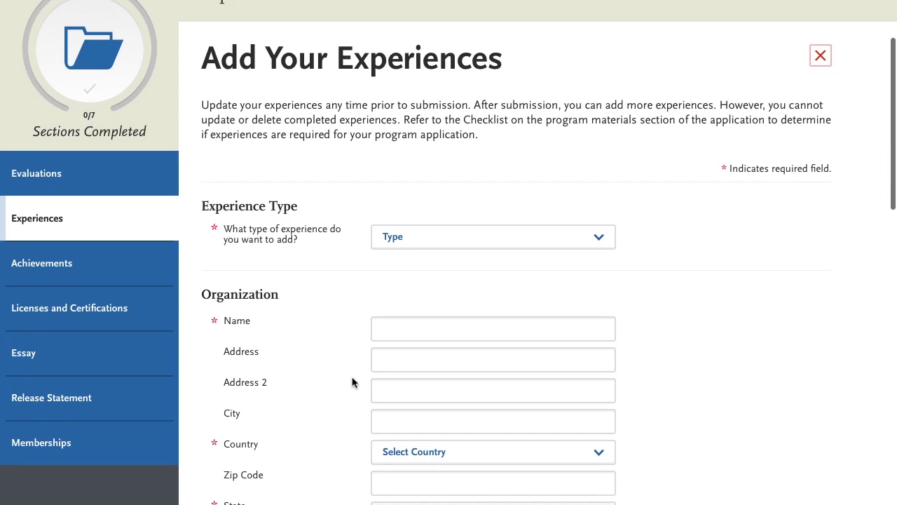
click(436, 236)
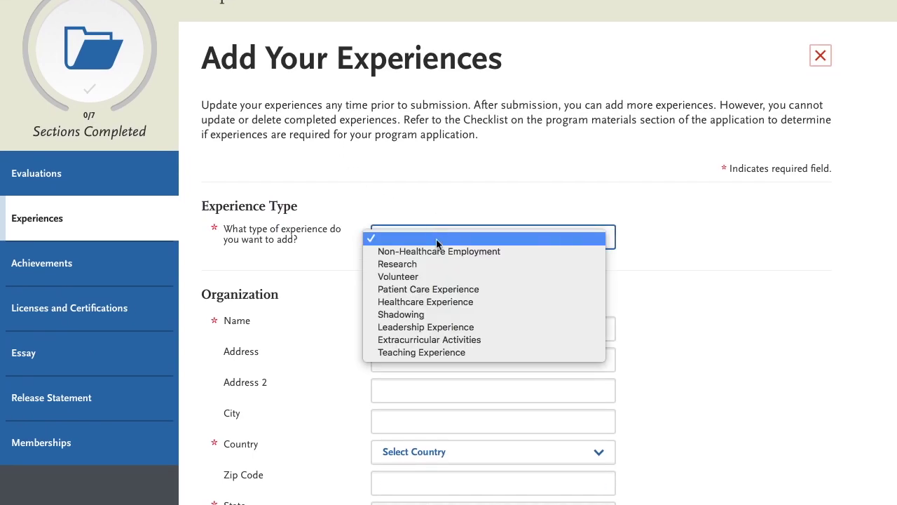
click(429, 290)
In the new experience's details, set the average weekly hours to 20 and the number of weeks to 52
scroll(327, 341, down, 1)
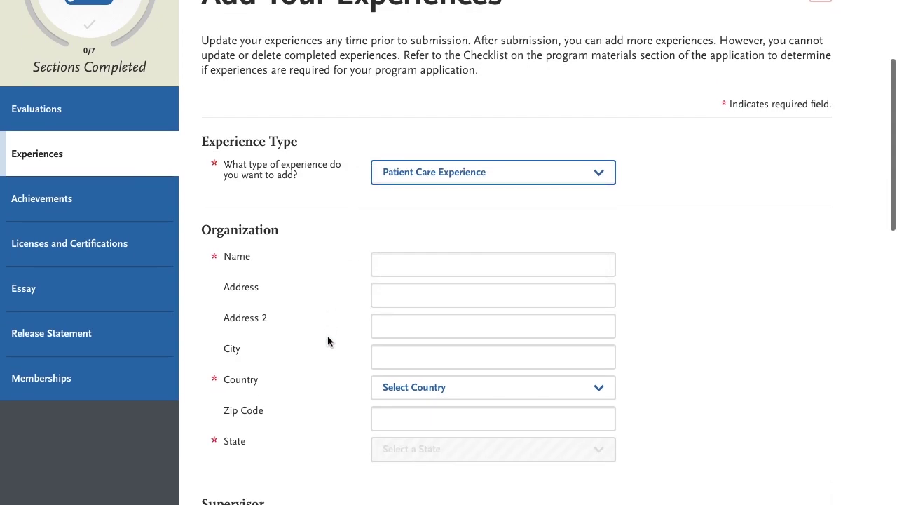
scroll(336, 352, down, 5)
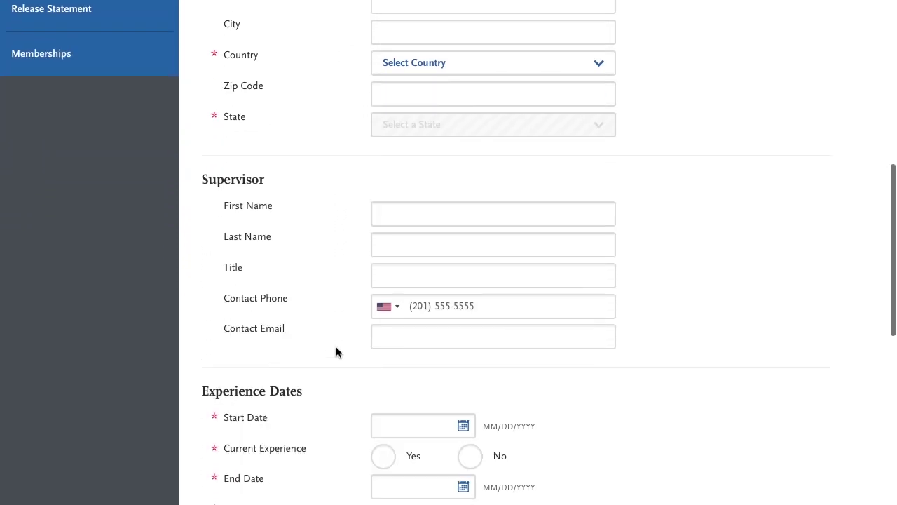
scroll(337, 353, down, 3)
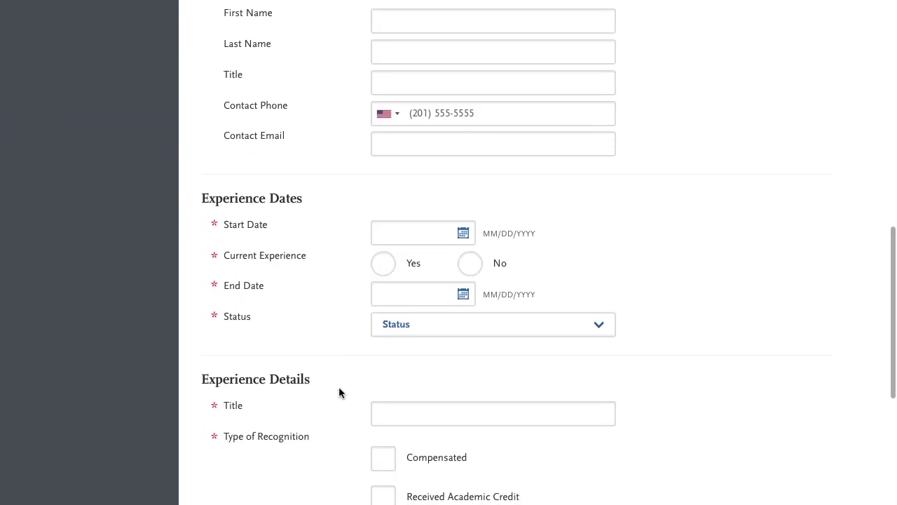
scroll(339, 392, down, 5)
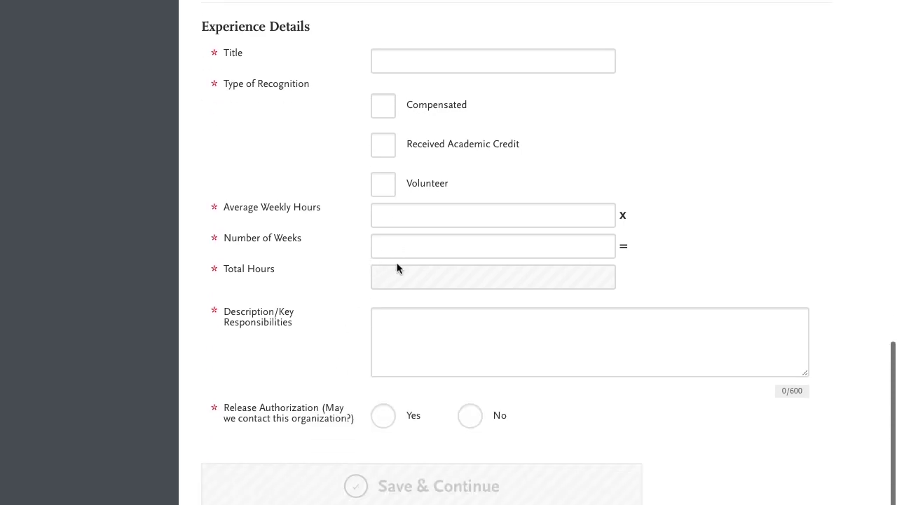
click(395, 247)
click(397, 218)
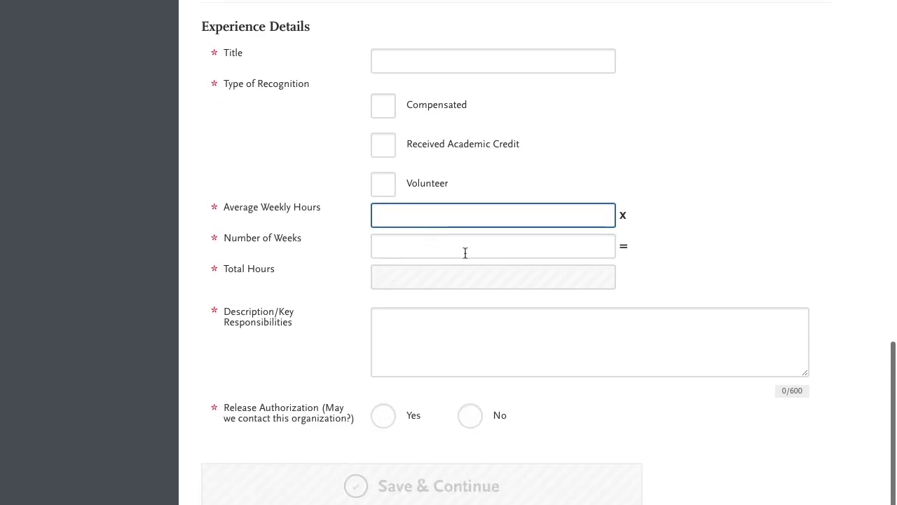
text(20-)
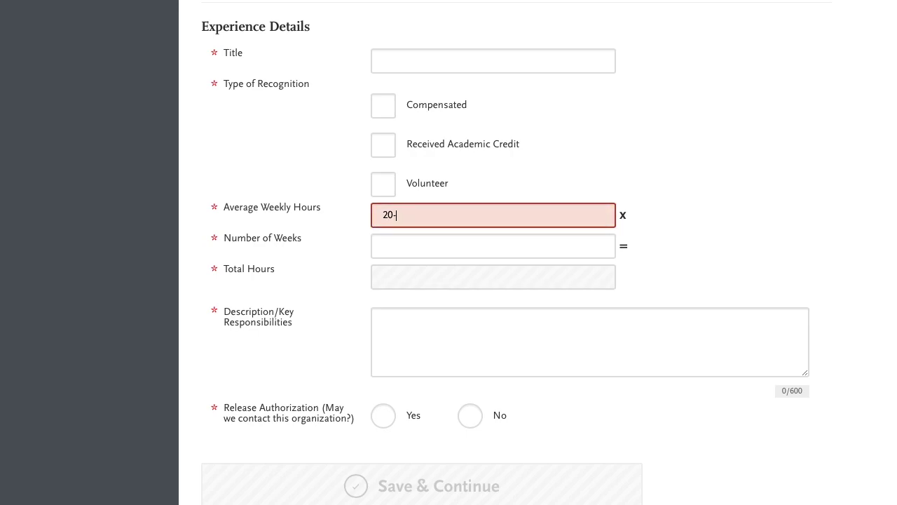
click(460, 245)
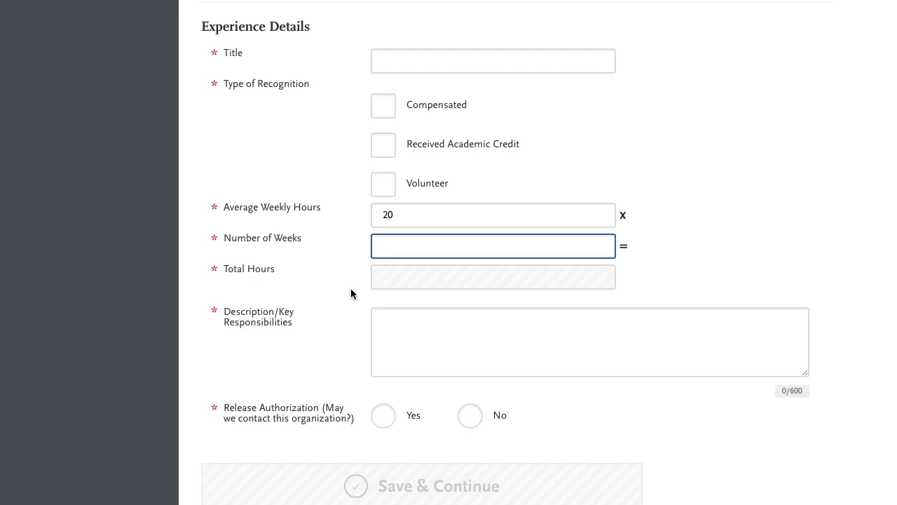
text(52)
click(392, 297)
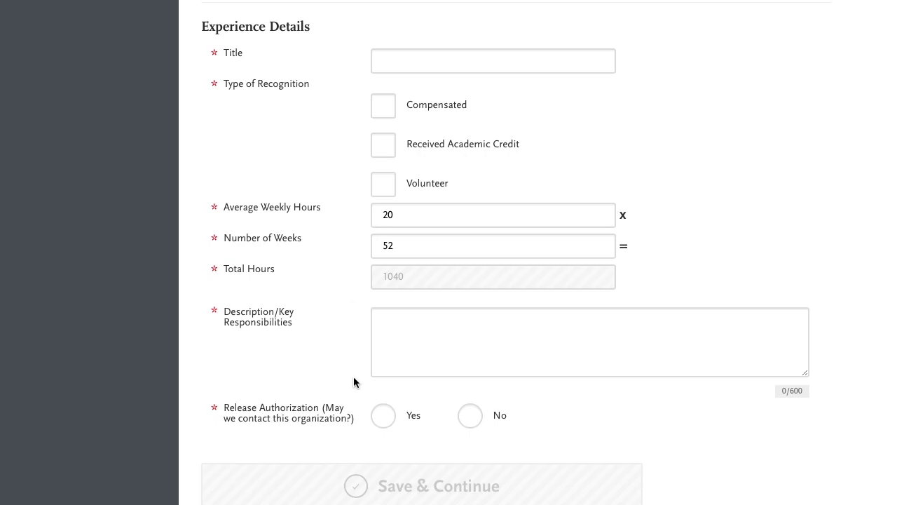
Leave the experience form without saving and open the Achievements section
scroll(353, 377, down, 2)
scroll(353, 377, up, 15)
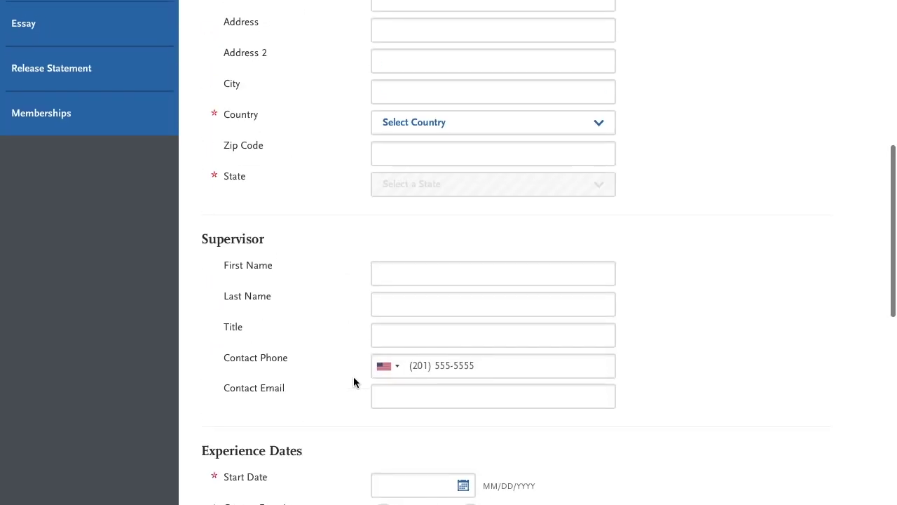
click(83, 281)
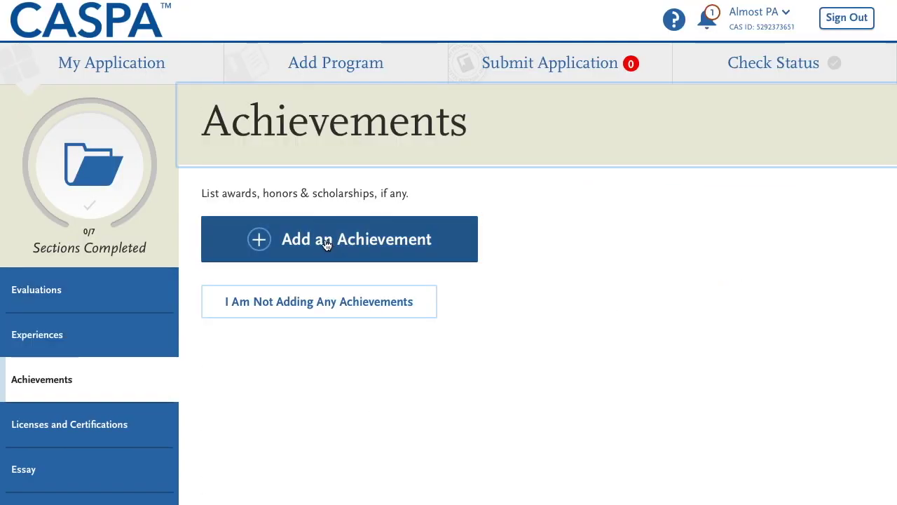
Start a new achievement and review its type options and detail fields
click(272, 255)
scroll(275, 364, down, 2)
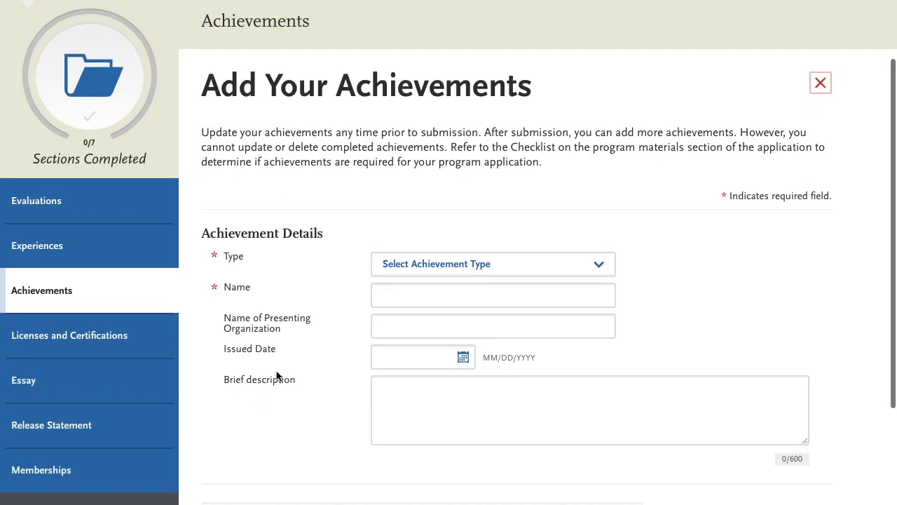
click(461, 272)
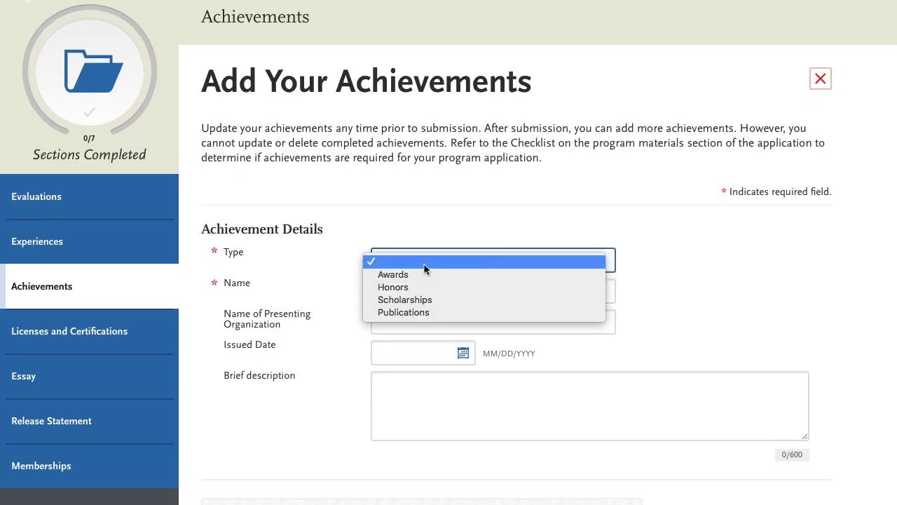
scroll(307, 368, down, 2)
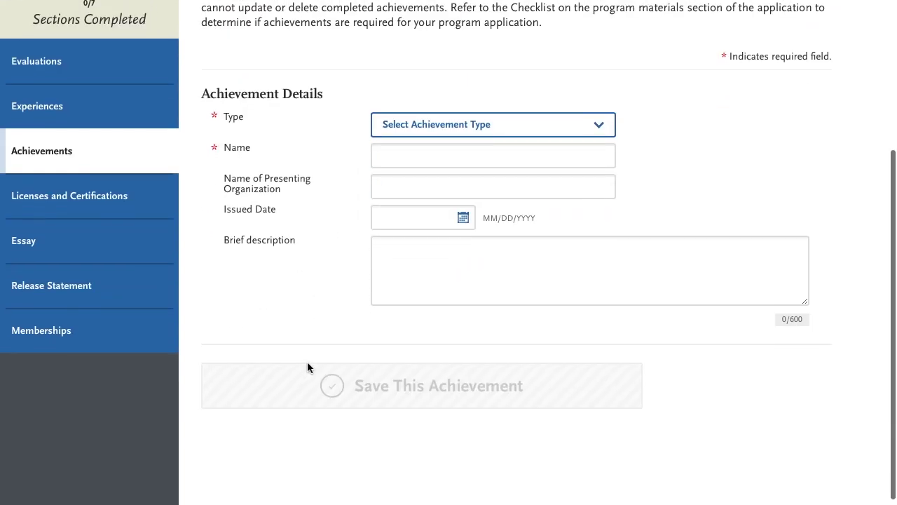
scroll(147, 290, up, 1)
Open Licenses and Certifications, start a new entry, and review its type options and detail fields
click(104, 264)
click(260, 256)
scroll(396, 330, down, 1)
click(464, 291)
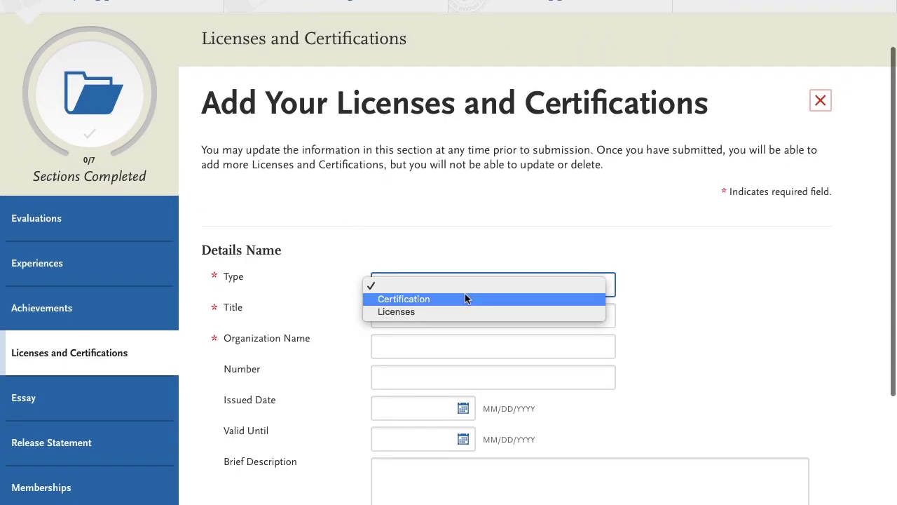
click(677, 342)
scroll(677, 342, down, 2)
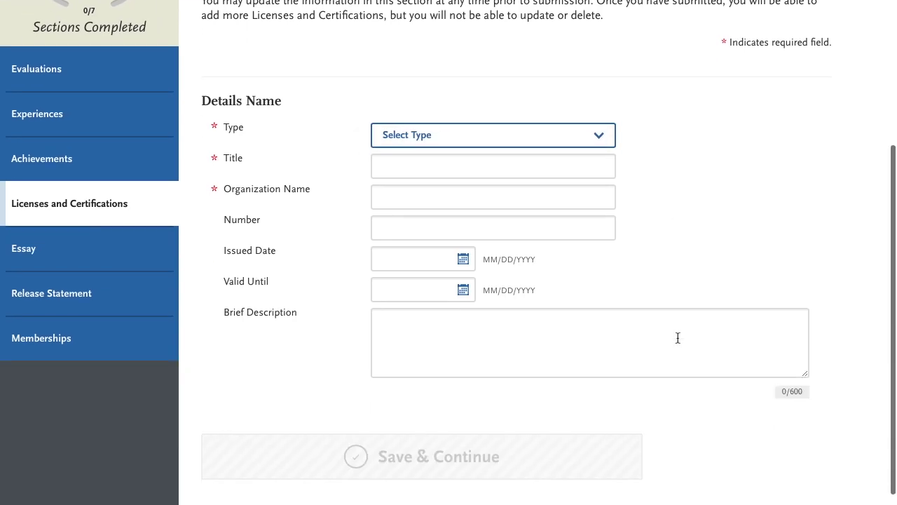
Open the Essay section and examine the Personal Statement prompt and its text field
click(80, 248)
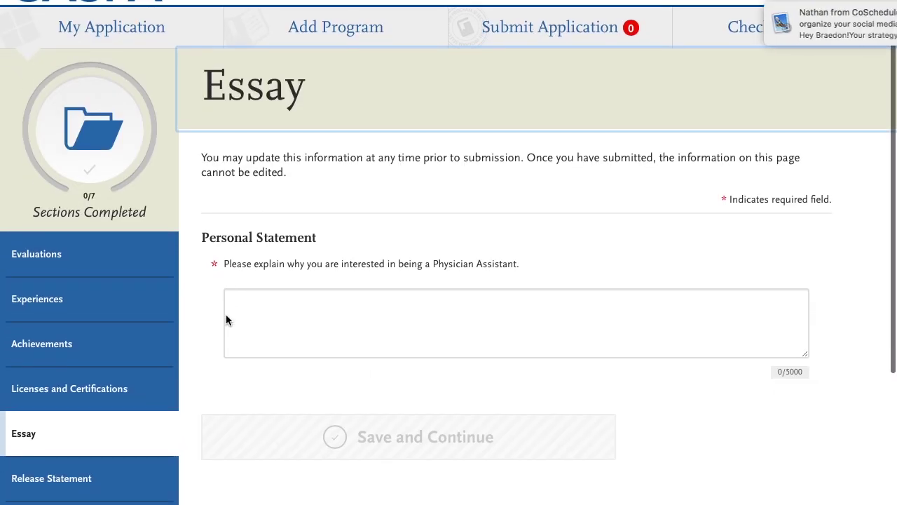
click(273, 316)
click(858, 13)
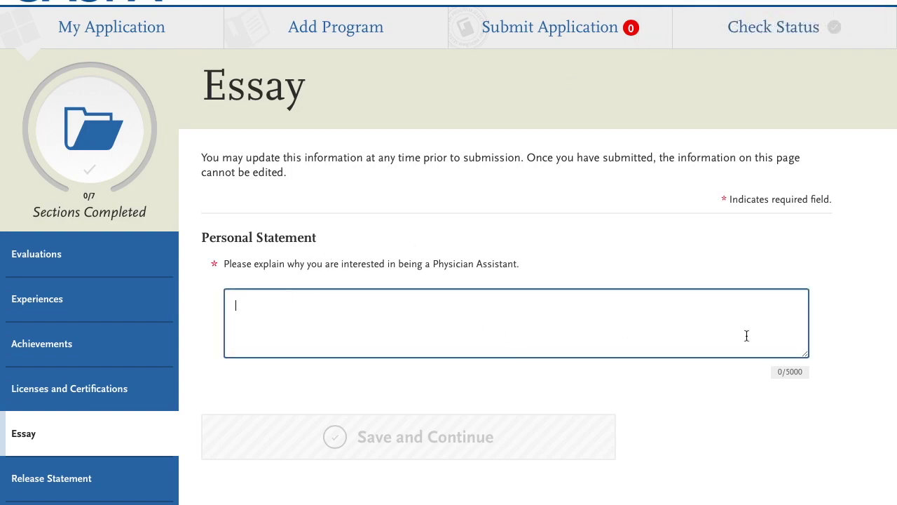
click(205, 285)
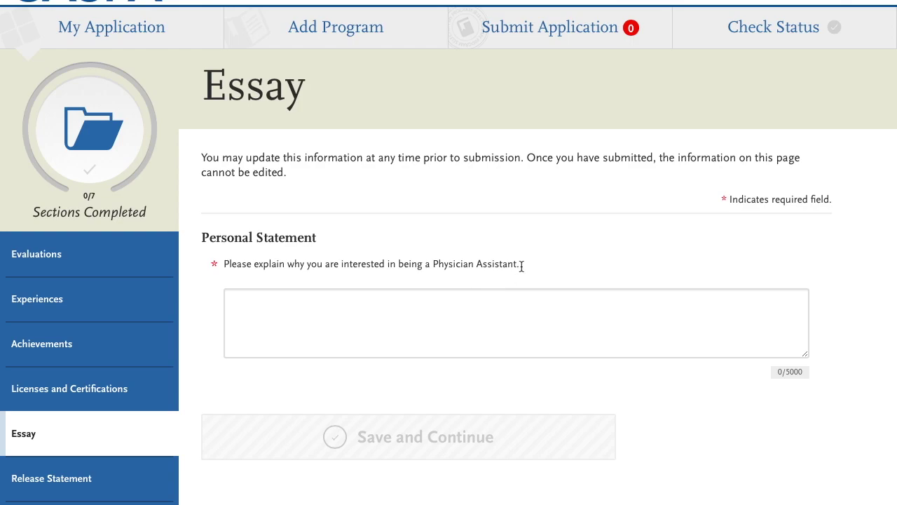
drag(522, 266, 230, 264)
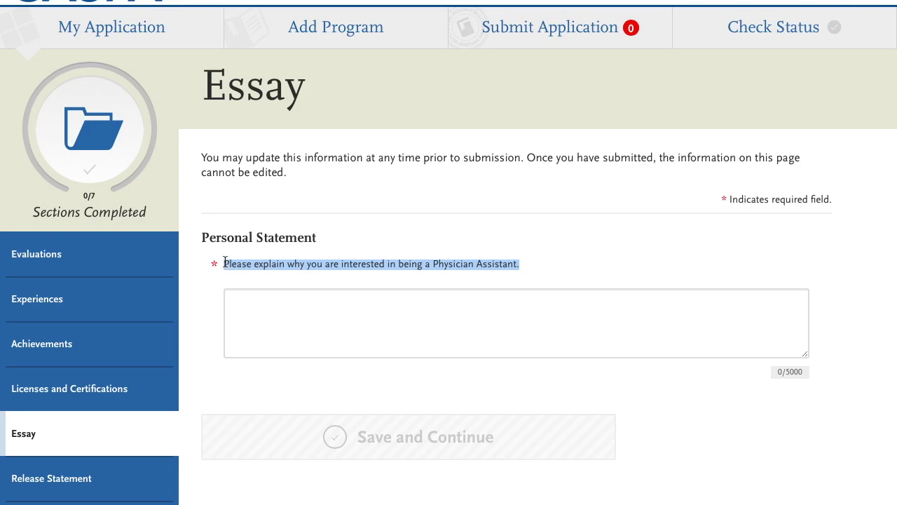
click(205, 292)
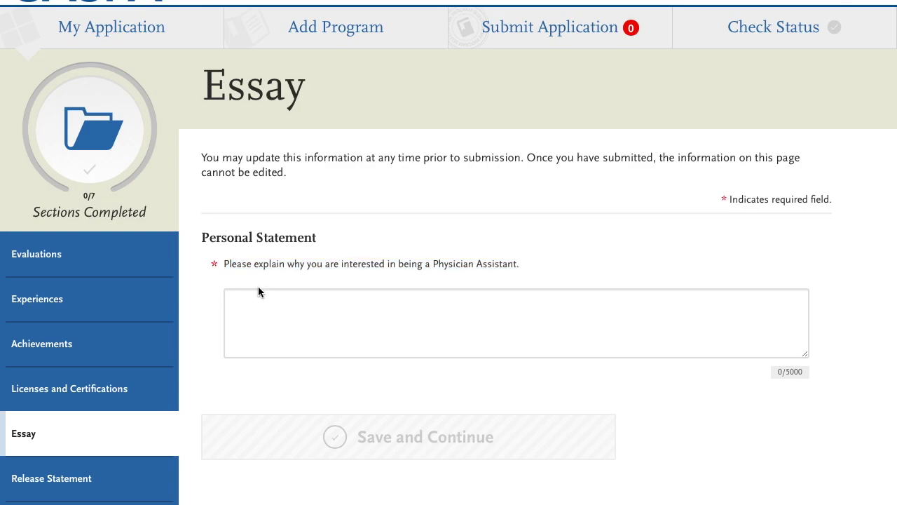
Open the Release Statement section and read through the CASPA Release Statement, Advisor Release and Professional Code of Conduct terms
scroll(889, 354, down, 2)
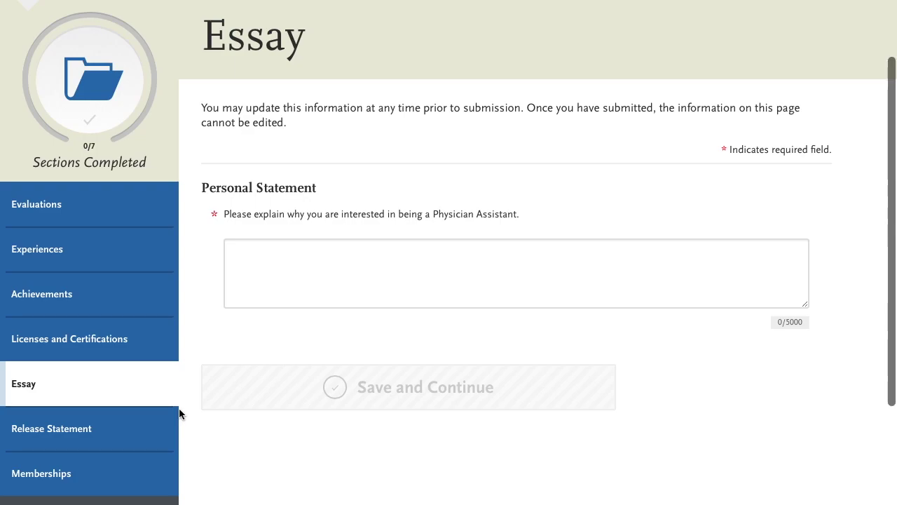
scroll(180, 412, down, 1)
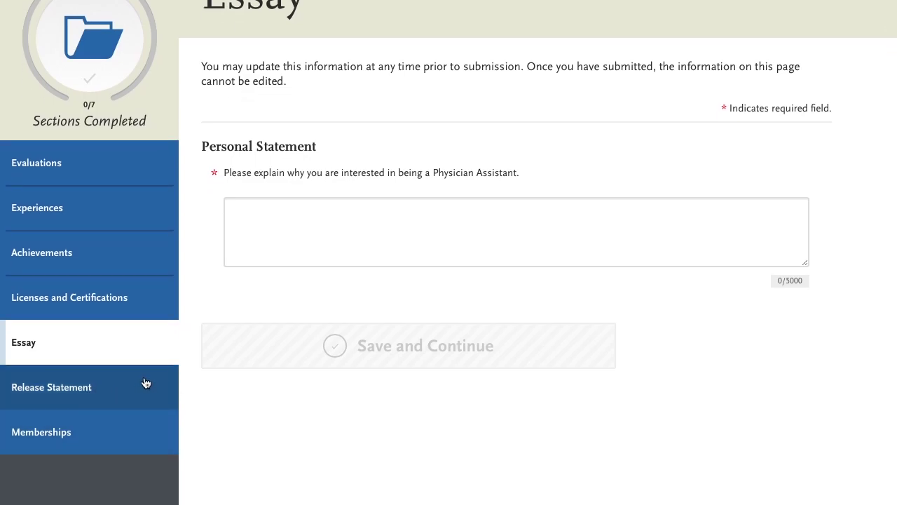
scroll(182, 394, down, 1)
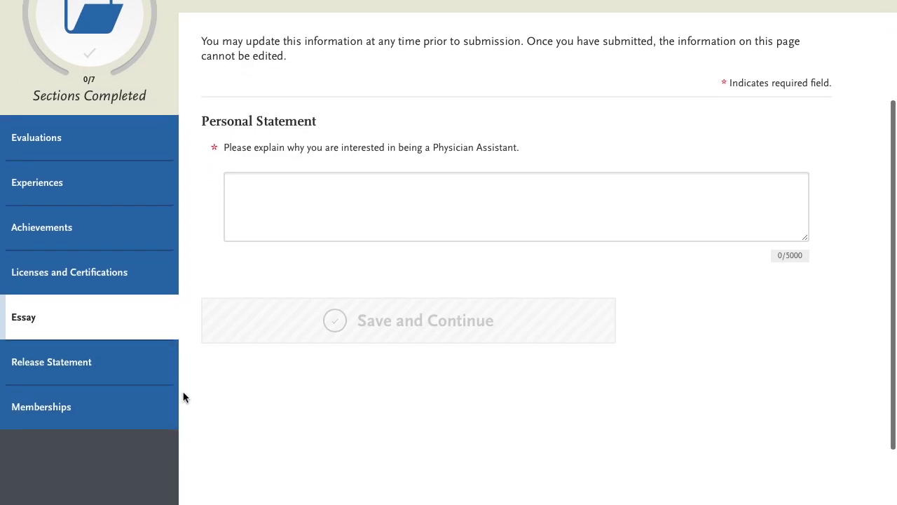
click(91, 370)
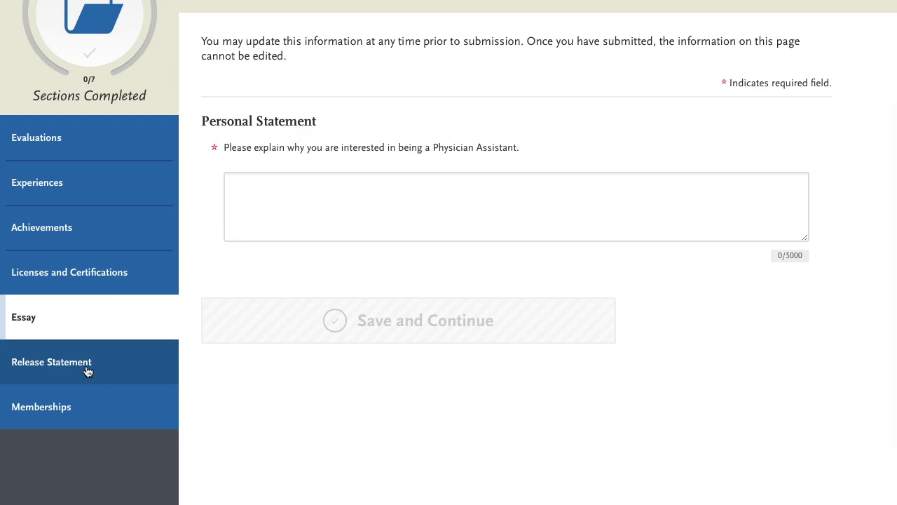
scroll(247, 452, down, 2)
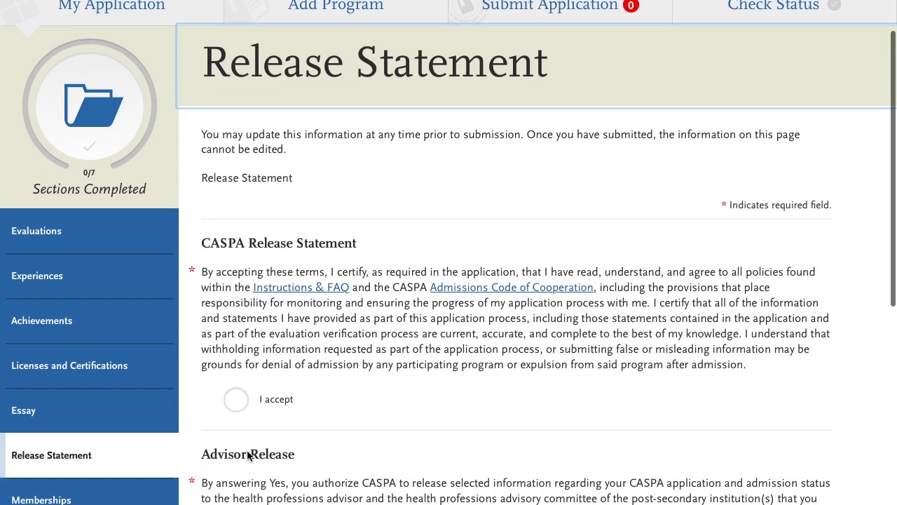
scroll(213, 414, down, 4)
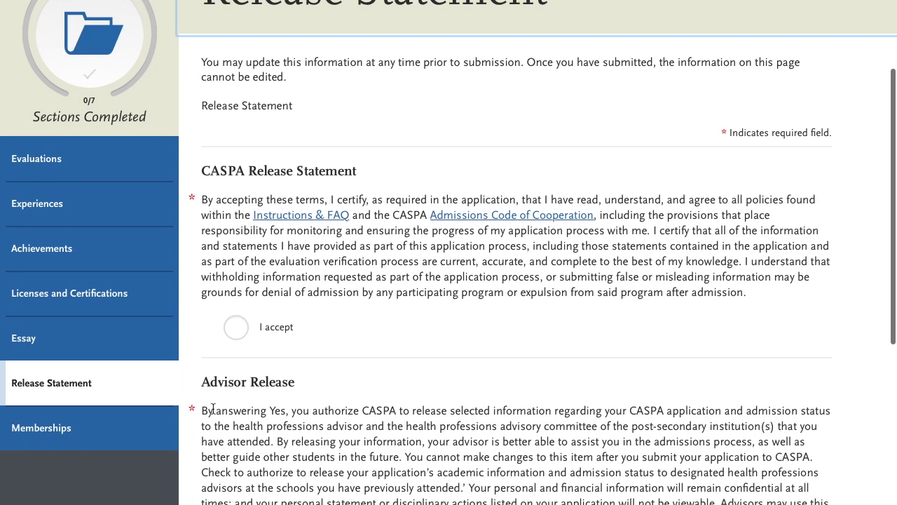
scroll(214, 414, down, 7)
scroll(213, 413, up, 5)
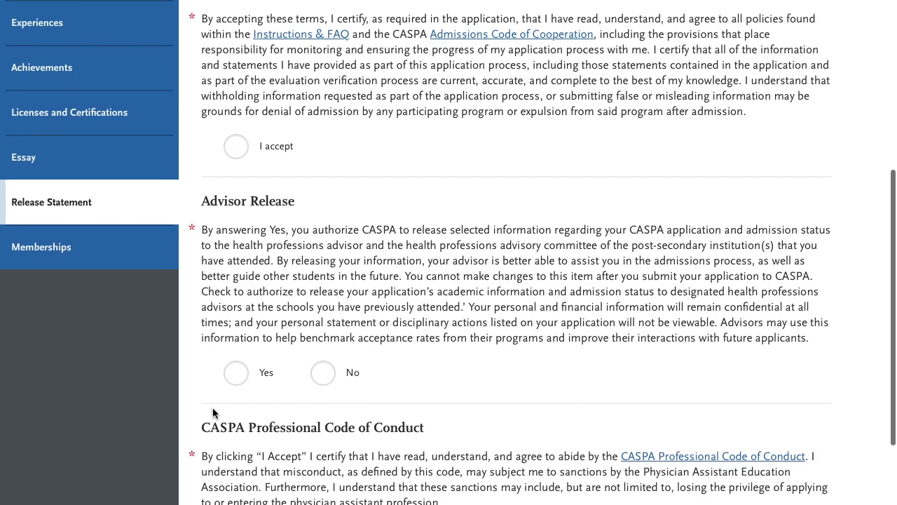
scroll(213, 411, up, 3)
scroll(213, 411, down, 4)
scroll(212, 411, up, 4)
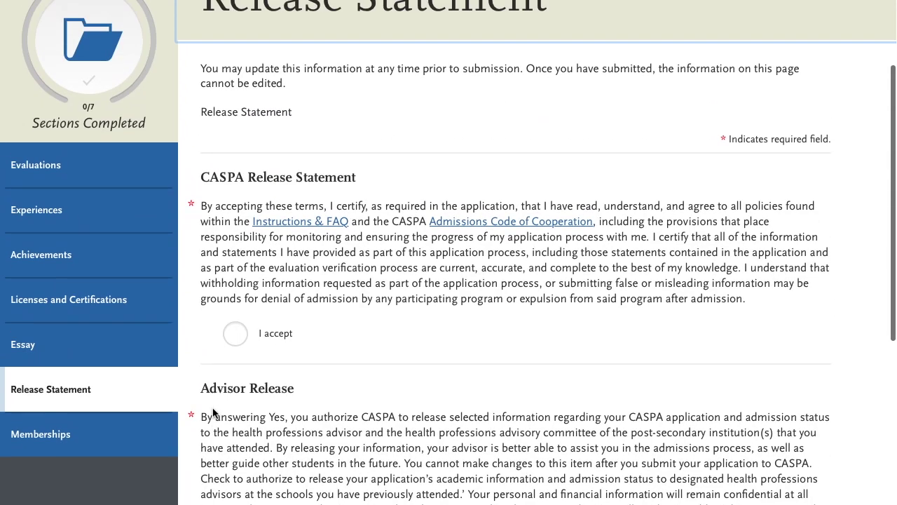
scroll(214, 413, down, 1)
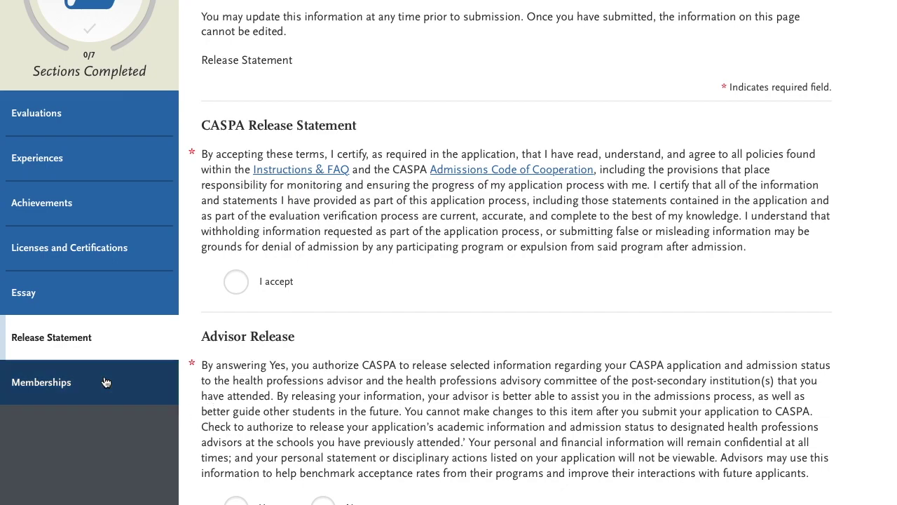
Open Memberships, start a new membership, and check the available membership types without choosing one
click(164, 377)
scroll(251, 375, down, 1)
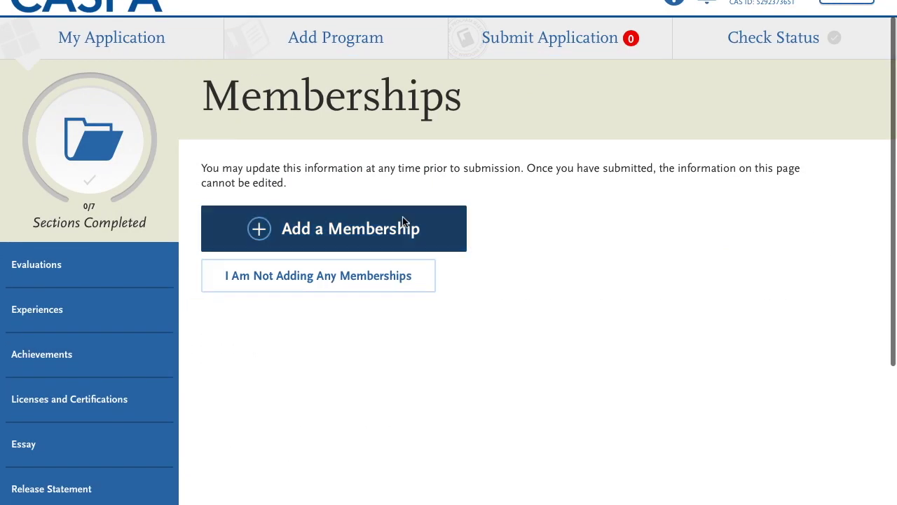
click(402, 217)
scroll(482, 287, down, 1)
click(557, 312)
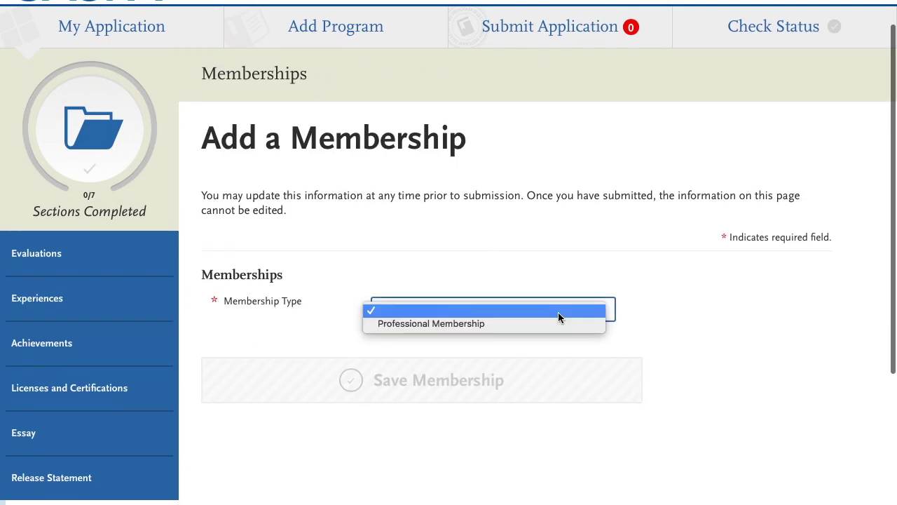
click(650, 324)
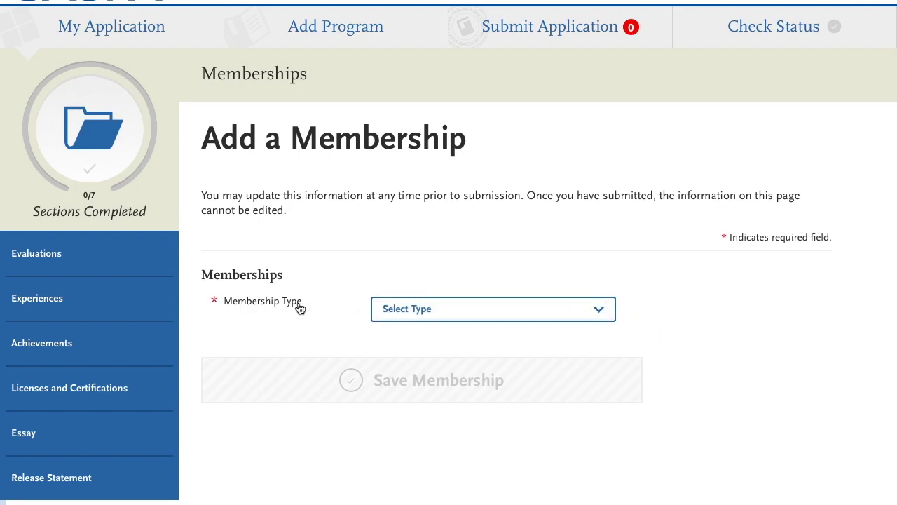
Return to the My Application dashboard and open Alderson-Broaddus University in Program Materials
scroll(297, 306, up, 1)
click(147, 68)
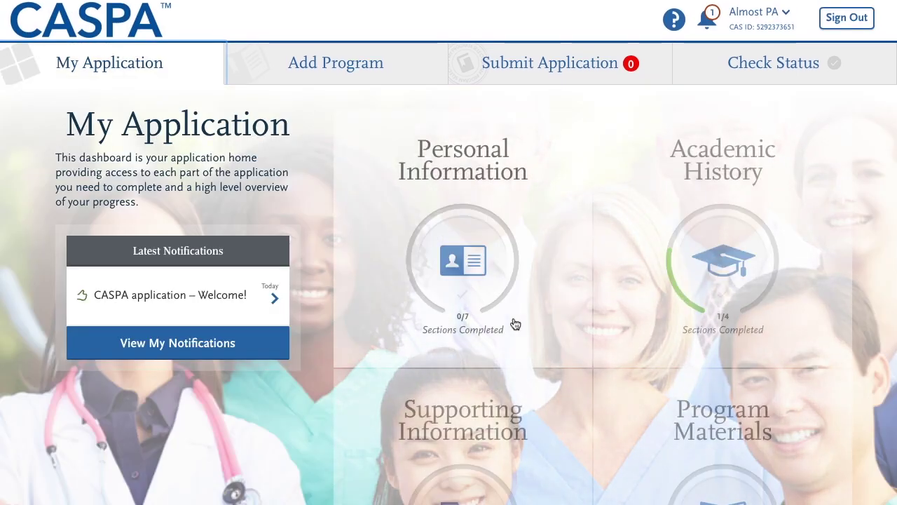
scroll(513, 322, down, 3)
click(643, 304)
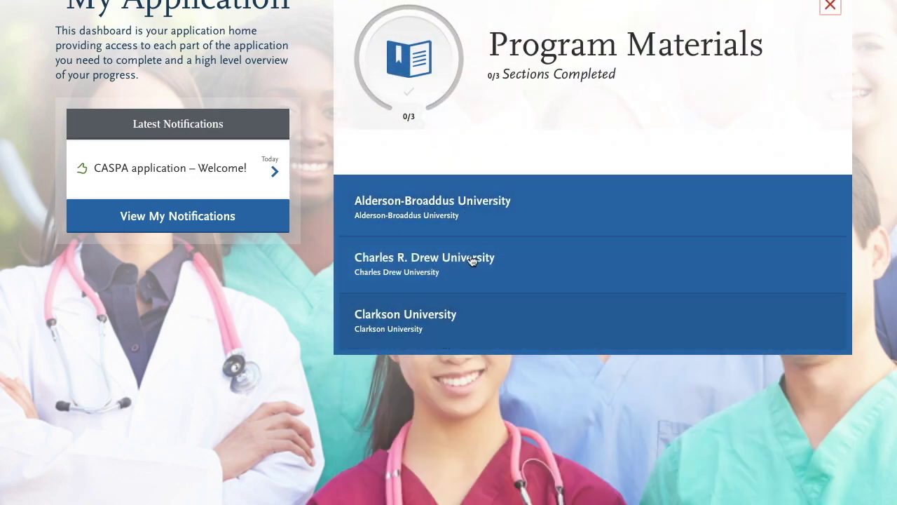
click(506, 212)
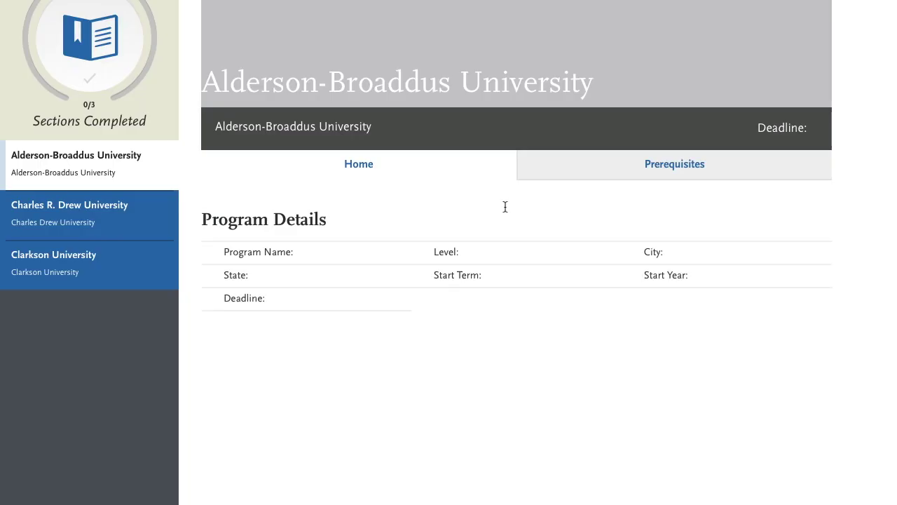
Read Alderson-Broaddus University's admissions description and program details on its home page
scroll(315, 324, down, 2)
scroll(414, 287, down, 3)
scroll(413, 287, up, 3)
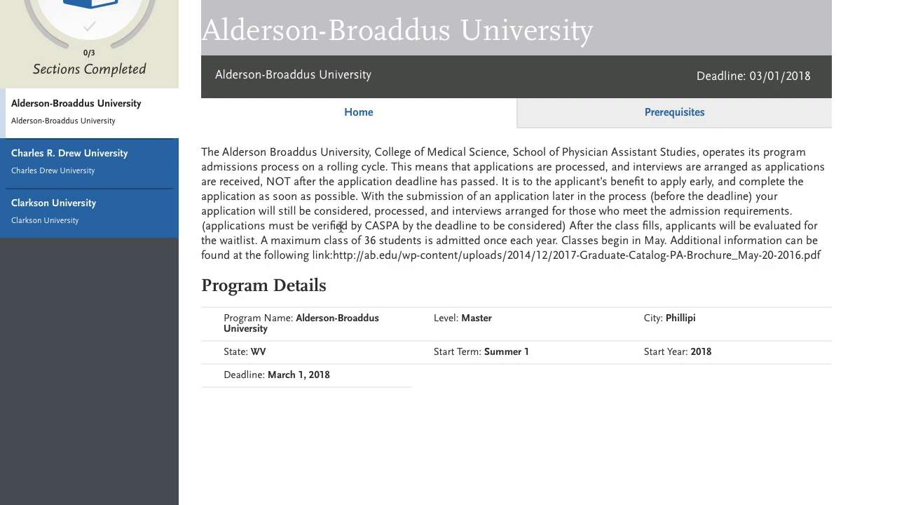
drag(203, 151, 841, 260)
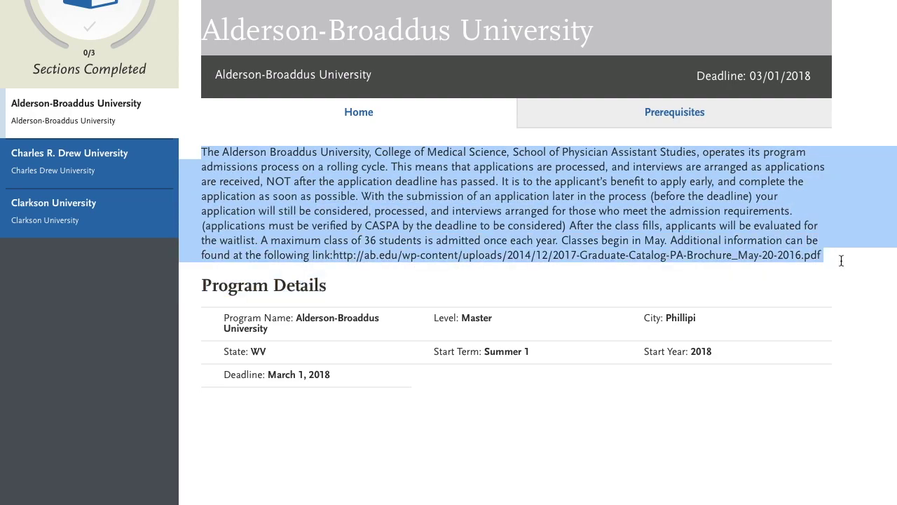
click(841, 260)
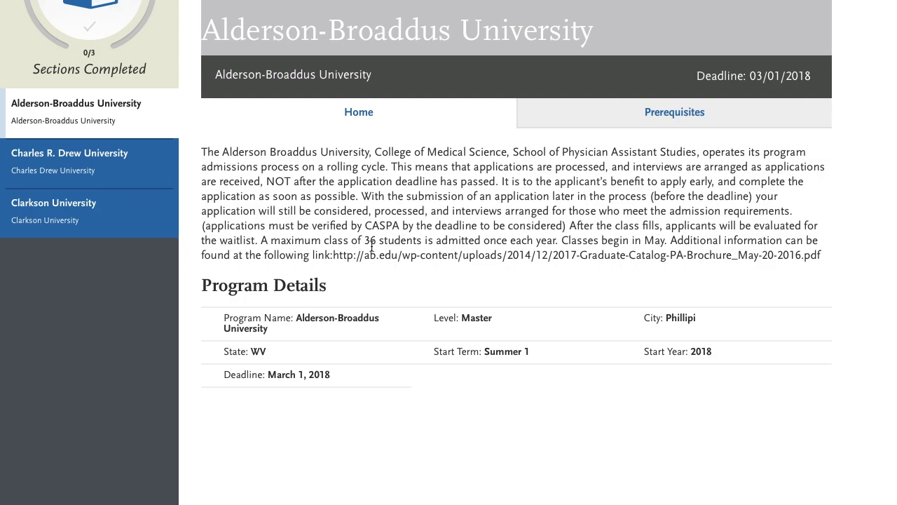
Open Alderson-Broaddus University's prerequisites and review the coursework instructions and the required courses with their credits and grades
click(678, 122)
scroll(272, 375, down, 1)
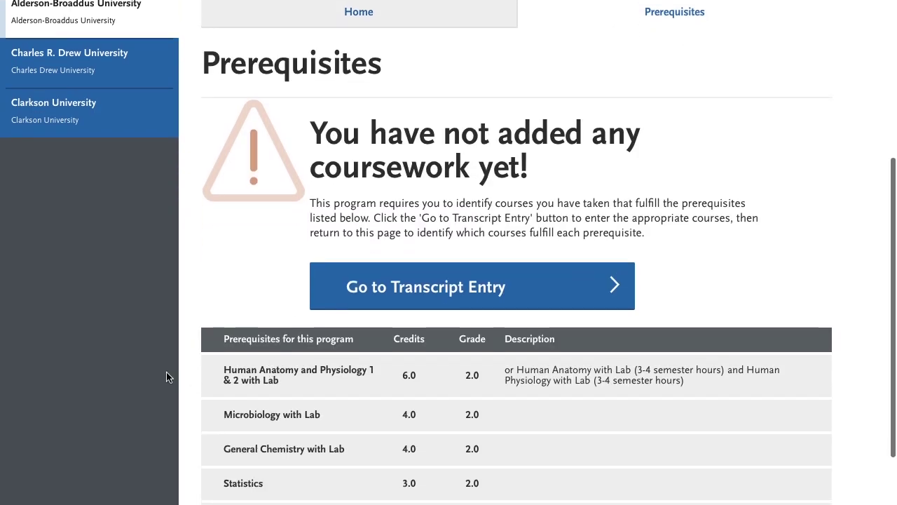
scroll(166, 372, down, 2)
scroll(166, 377, up, 1)
scroll(166, 377, down, 1)
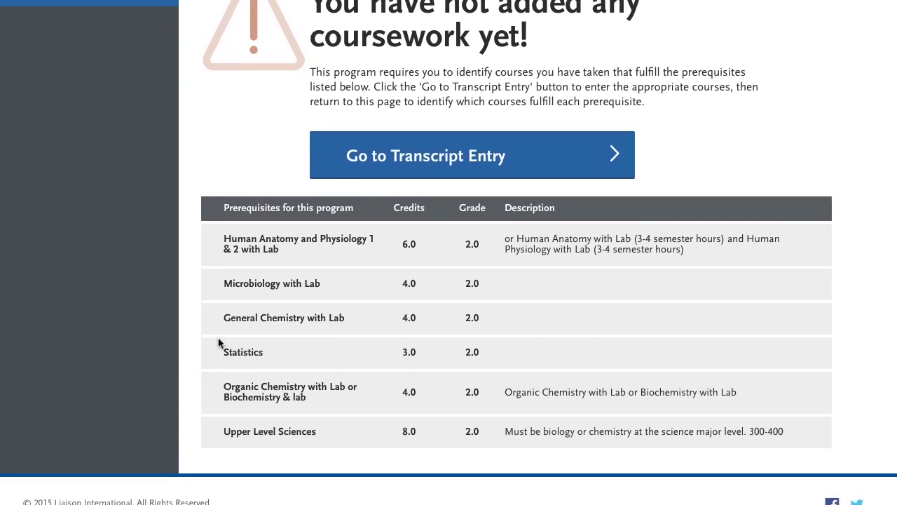
scroll(217, 342, up, 3)
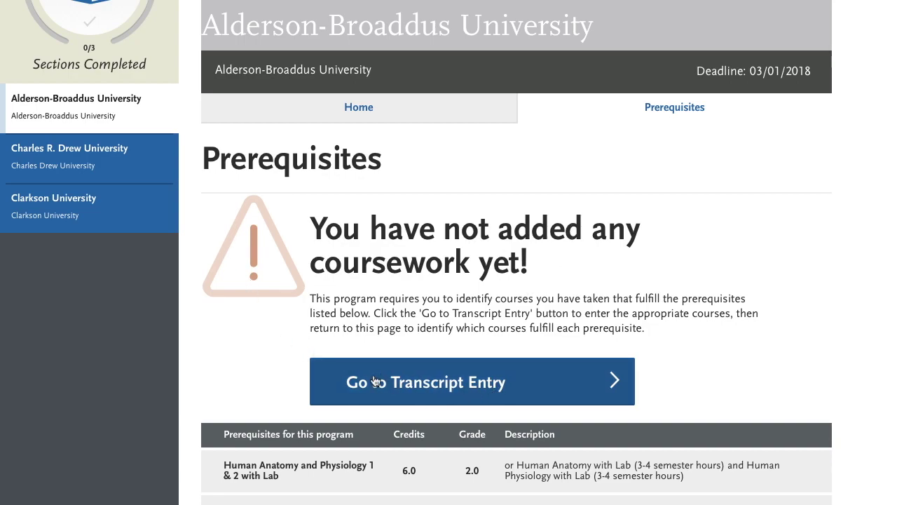
scroll(375, 381, down, 1)
scroll(375, 381, down, 2)
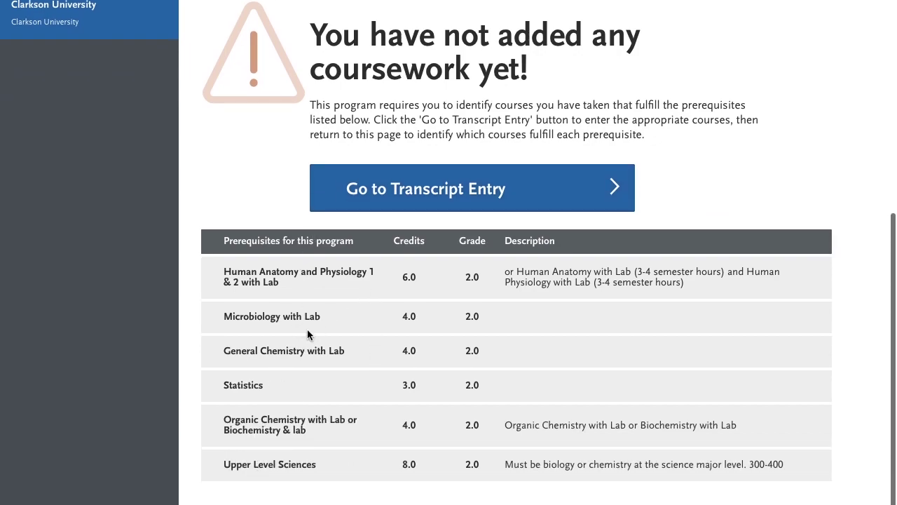
scroll(307, 334, up, 3)
click(392, 142)
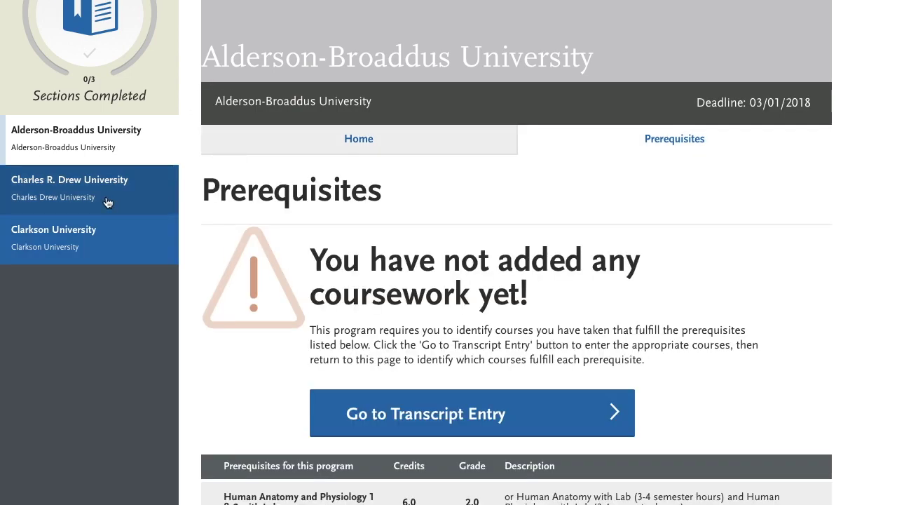
Open Charles R. Drew University's program page and read its academic and preferred prerequisites
click(106, 202)
scroll(611, 176, down, 1)
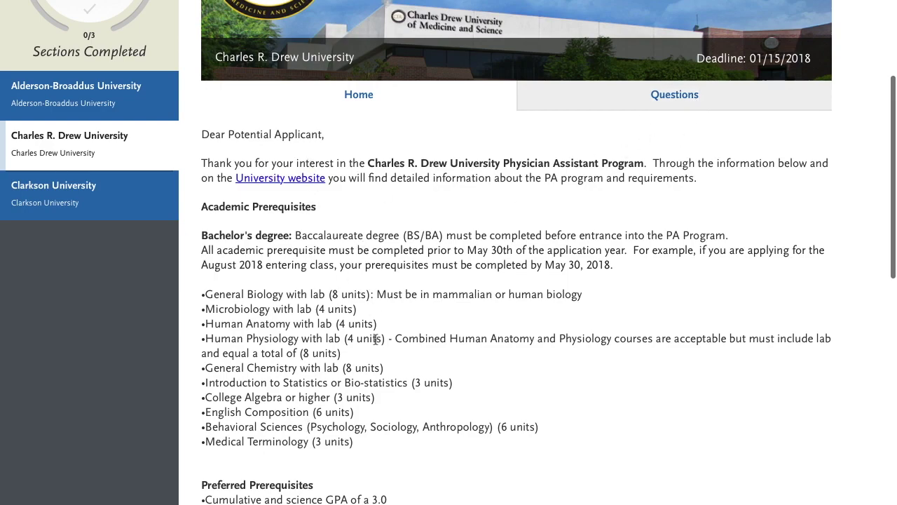
scroll(376, 338, down, 6)
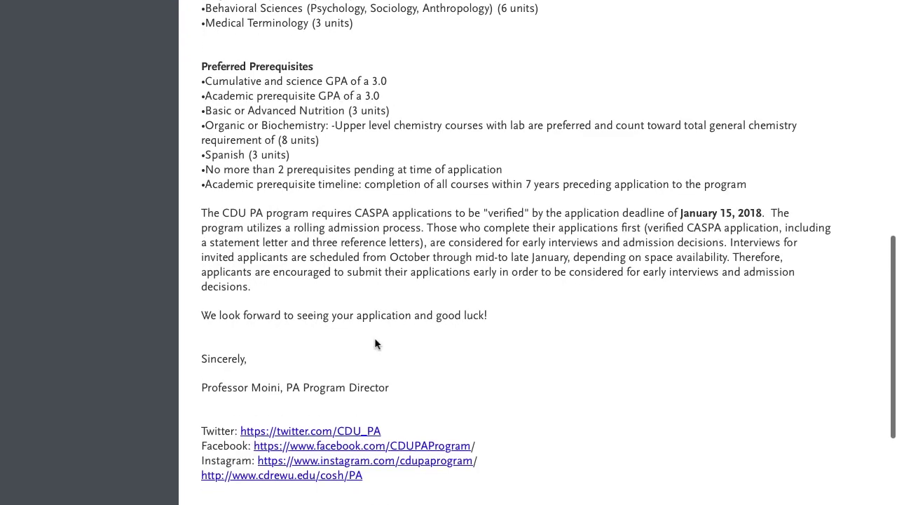
Finish reading Charles R. Drew University's program page, then open its questions and review the one about previous applications
scroll(376, 344, down, 4)
scroll(375, 343, up, 10)
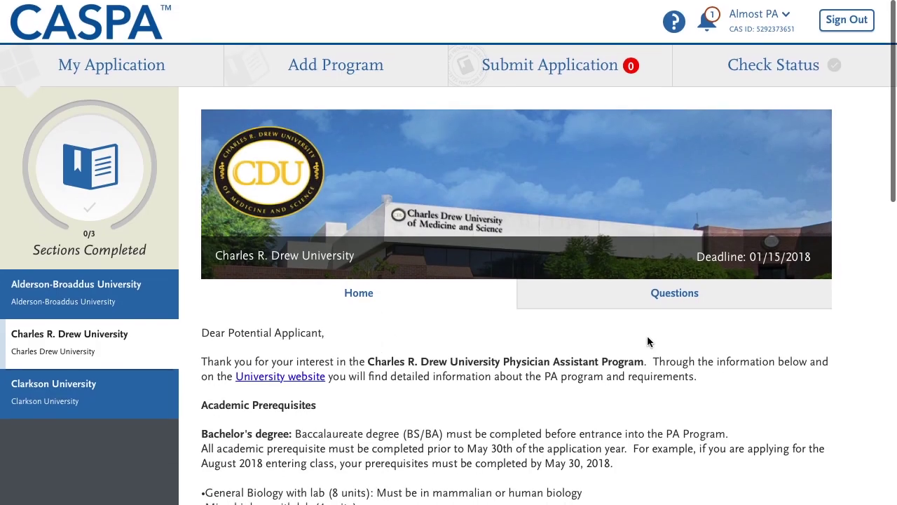
scroll(696, 264, down, 1)
click(681, 230)
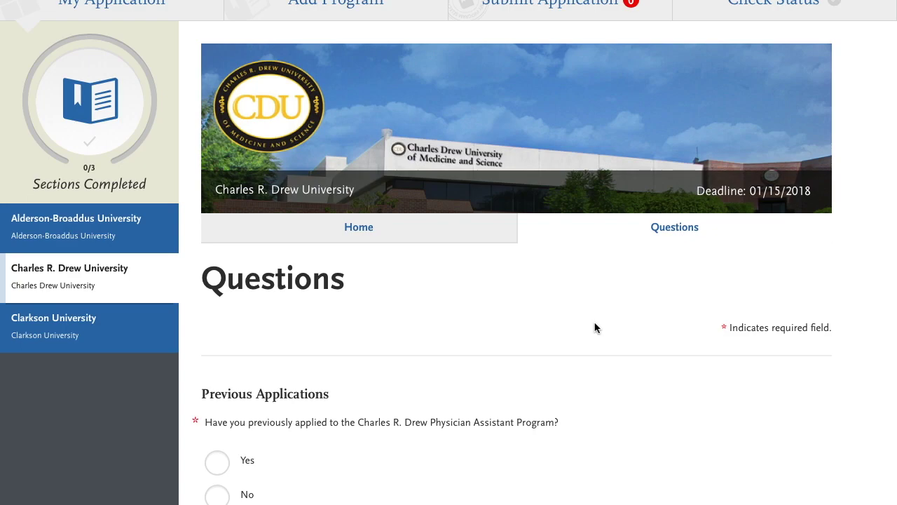
scroll(594, 327, down, 3)
click(247, 280)
scroll(336, 290, up, 3)
Open Clarkson University in Program Materials, review its required applicant questions and return to its home page
click(89, 252)
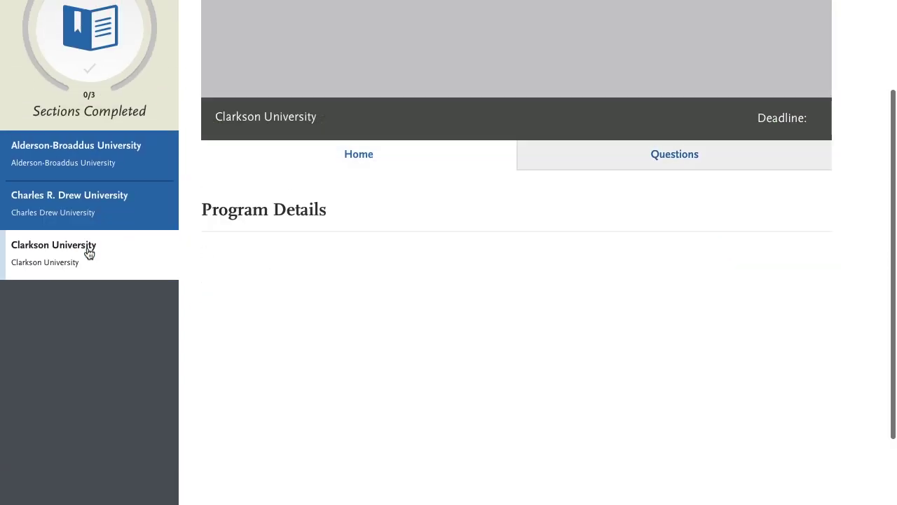
click(674, 155)
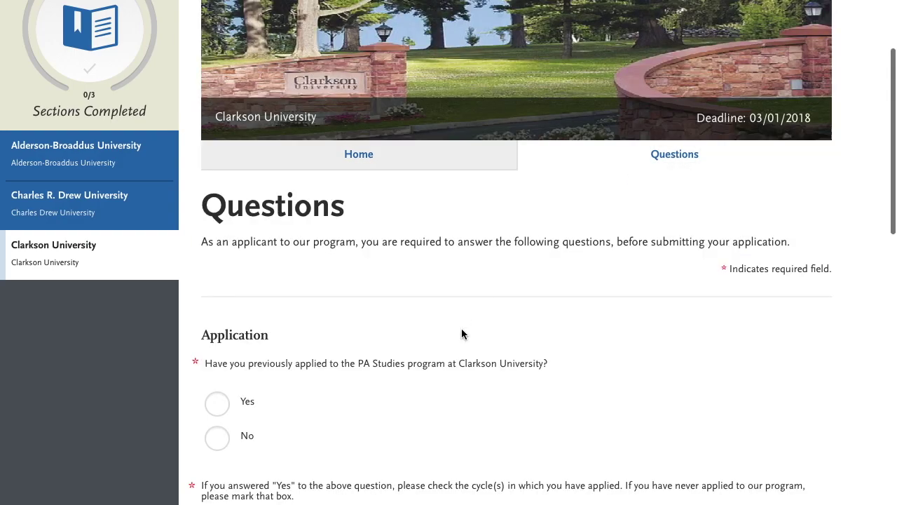
scroll(461, 330, down, 12)
scroll(462, 330, up, 12)
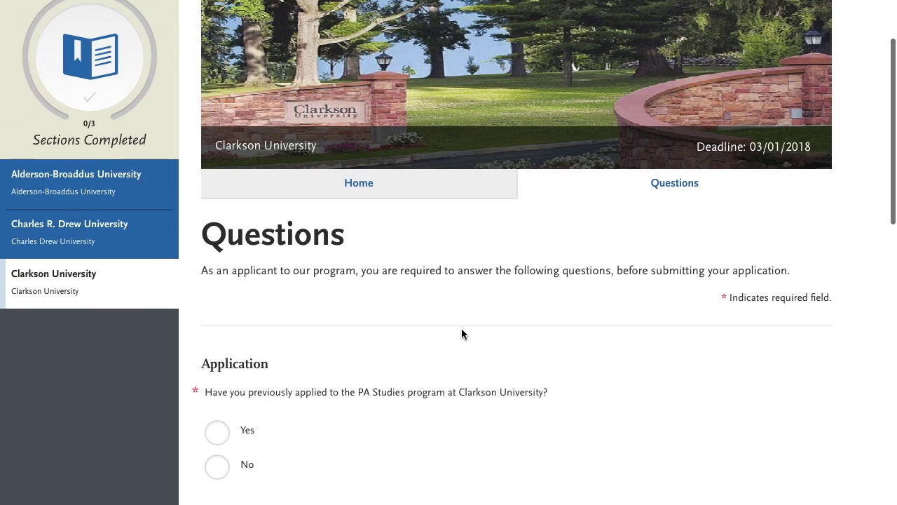
scroll(461, 333, up, 3)
click(372, 298)
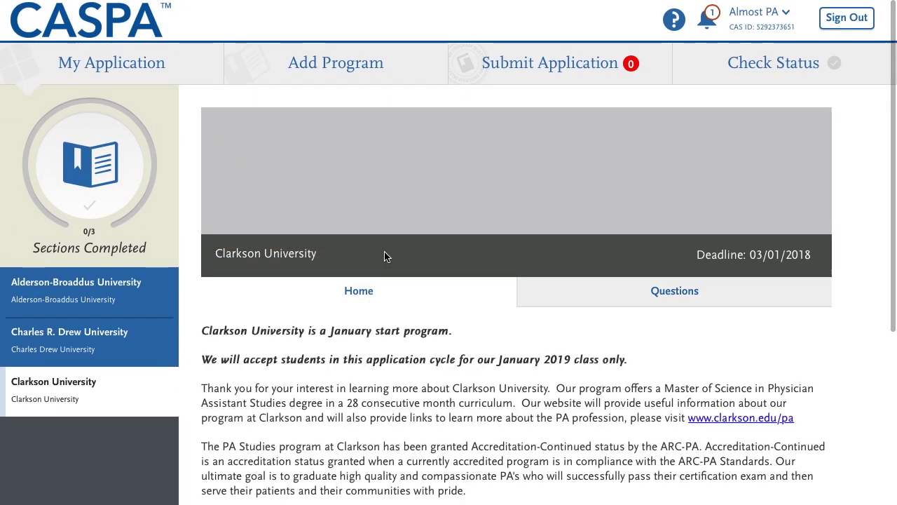
Open the Add Program list and look through its search filters and the available programs
click(310, 62)
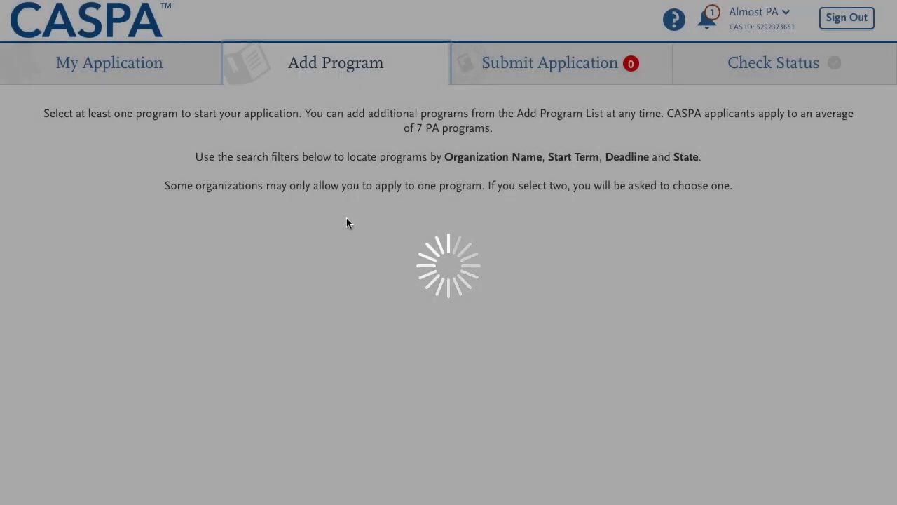
scroll(340, 319, down, 5)
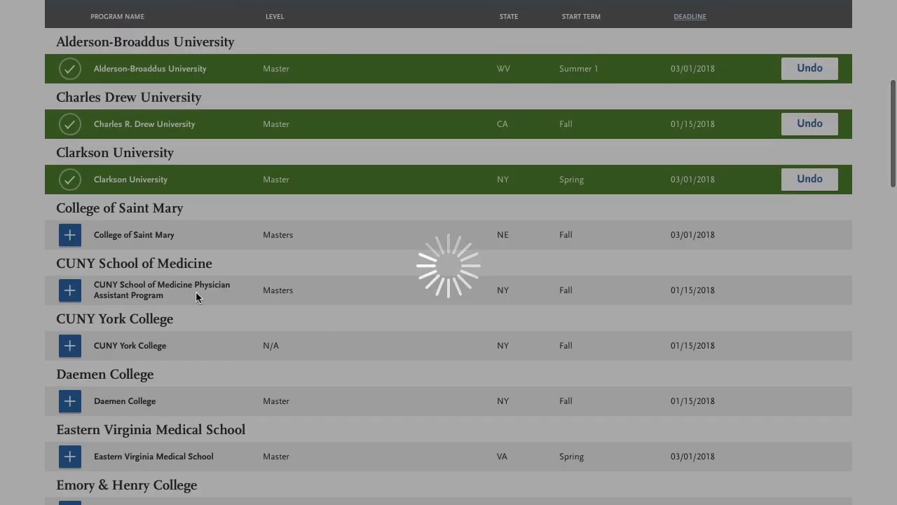
scroll(115, 321, up, 3)
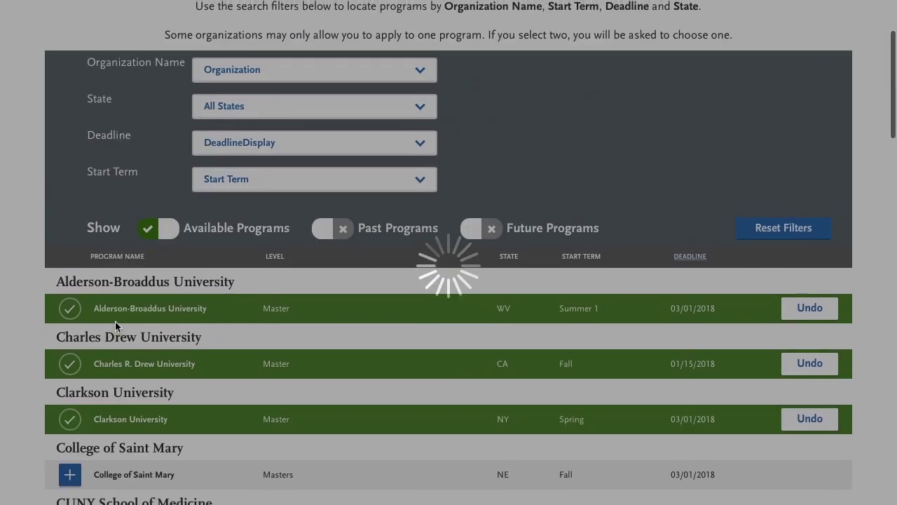
scroll(115, 321, down, 4)
scroll(115, 321, up, 5)
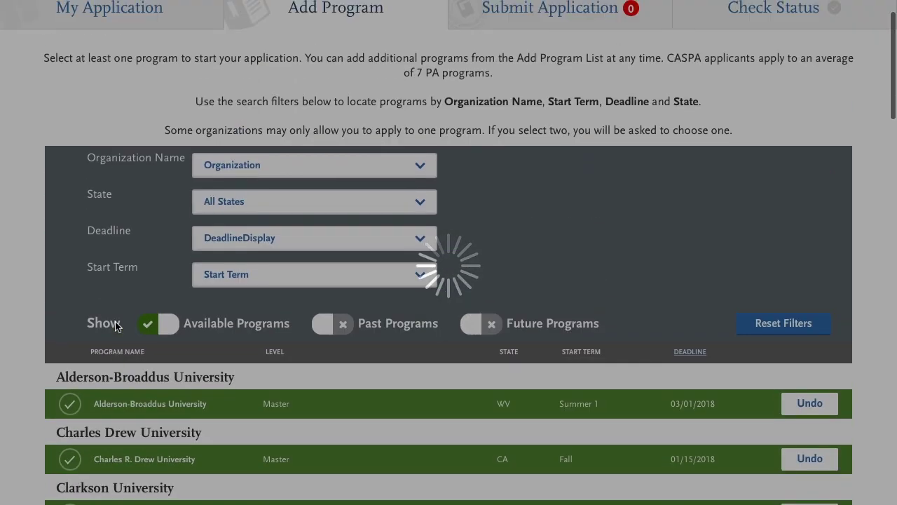
scroll(510, 290, up, 1)
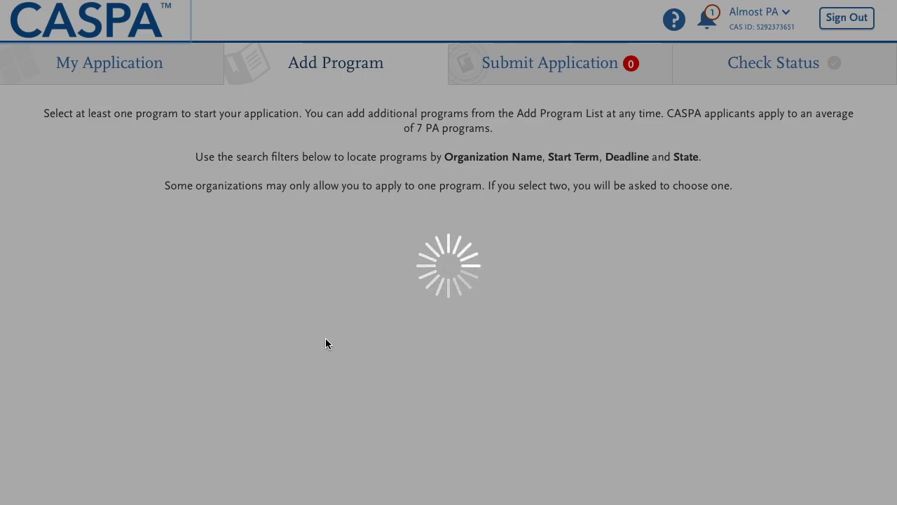
Add College of Saint Mary, CUNY School of Medicine Physician Assistant Program, CUNY York College and Daemen College to the application
scroll(325, 343, down, 4)
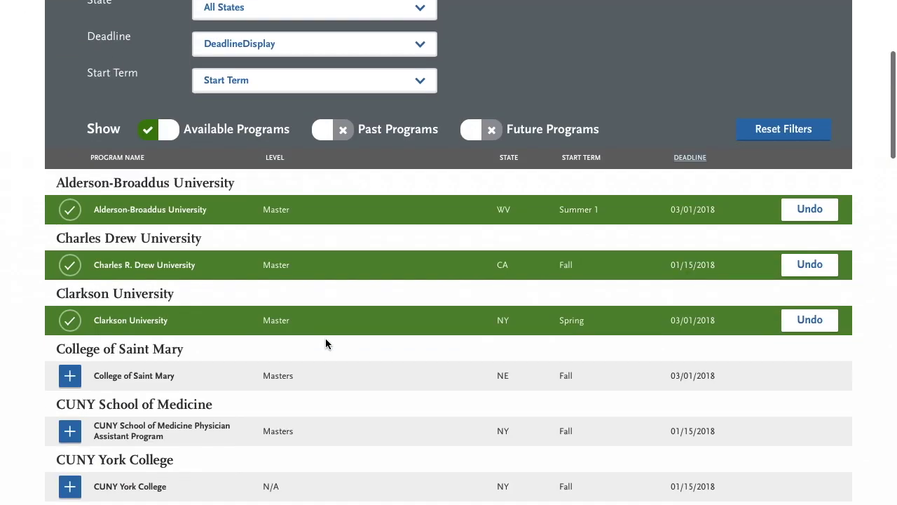
click(70, 376)
click(70, 430)
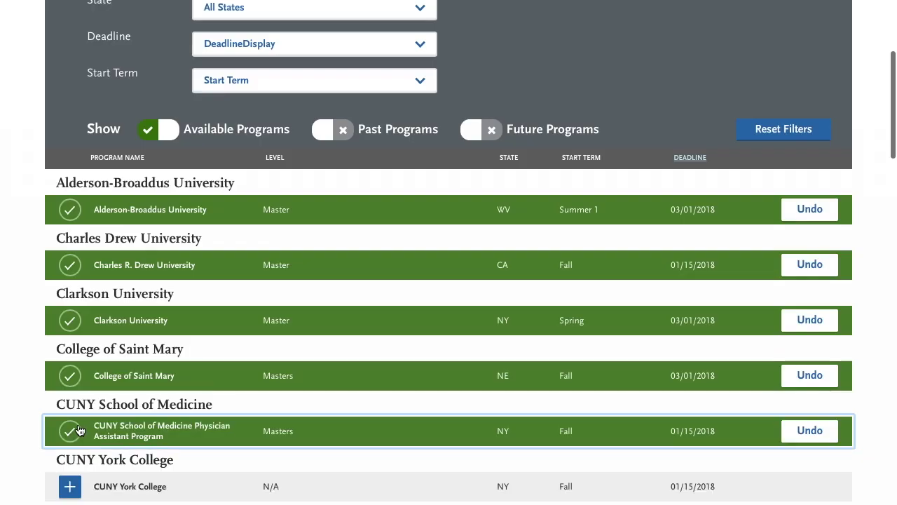
scroll(78, 394, down, 2)
click(70, 335)
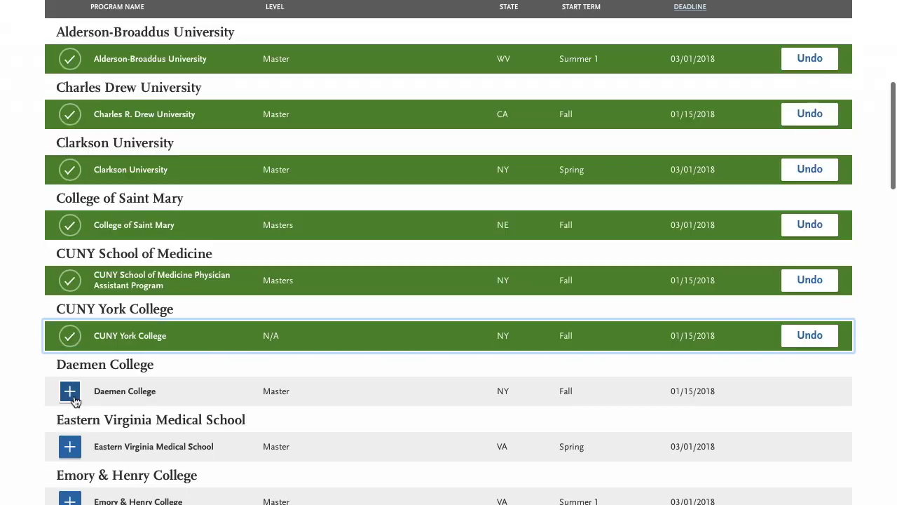
click(72, 393)
scroll(311, 299, up, 6)
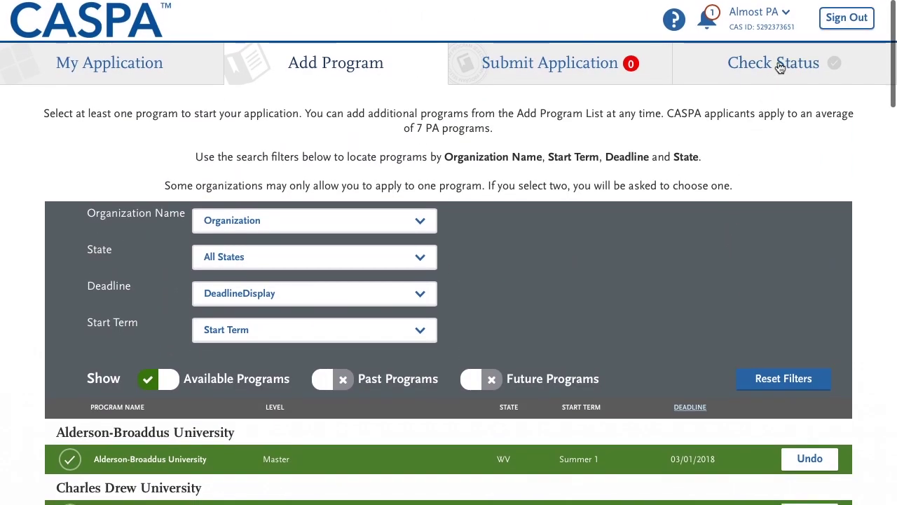
Return to the My Application dashboard and open CUNY York College's home page in Program Materials
click(142, 64)
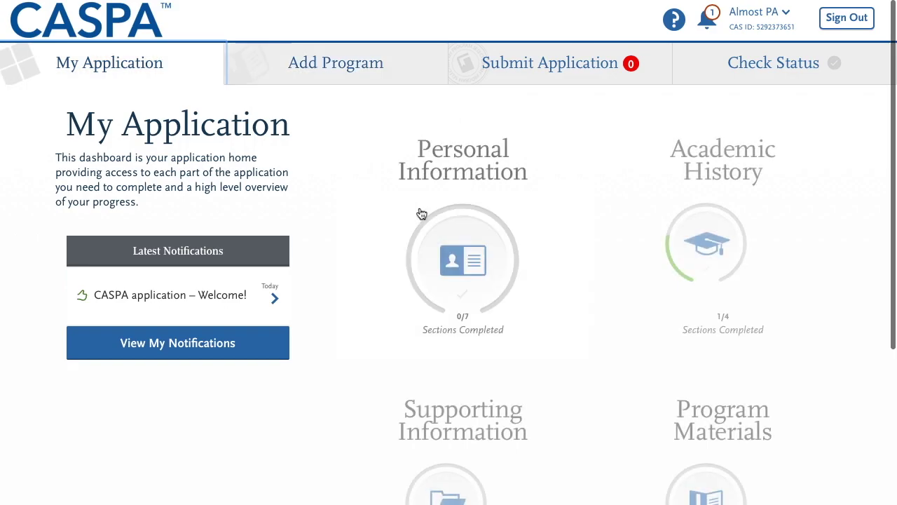
scroll(355, 280, down, 2)
click(635, 344)
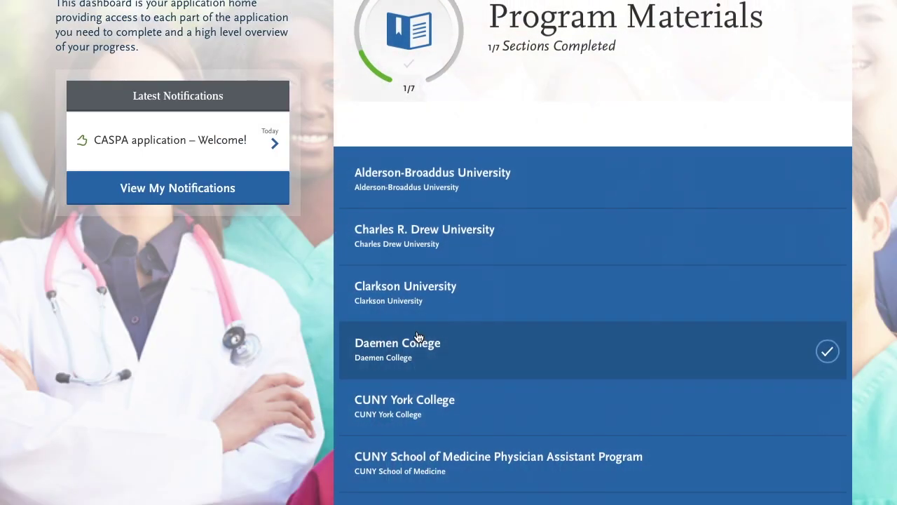
scroll(418, 336, down, 2)
click(440, 287)
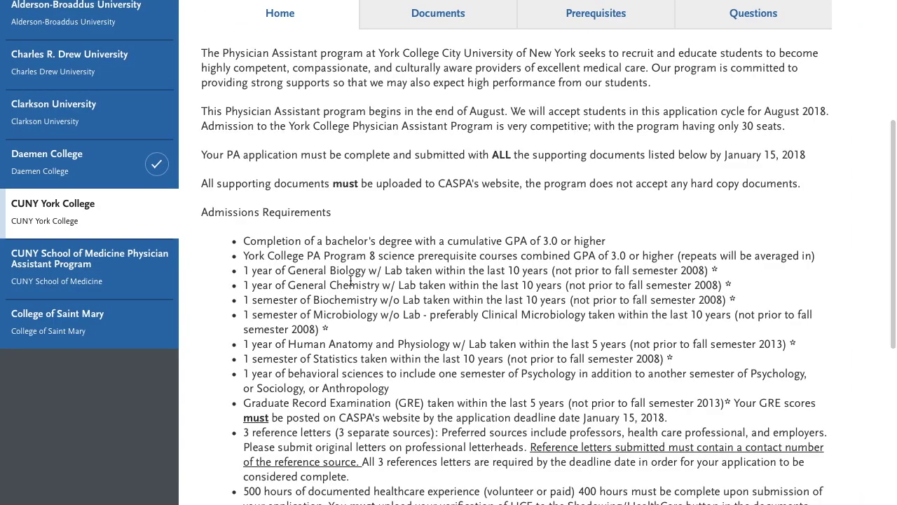
scroll(307, 317, up, 3)
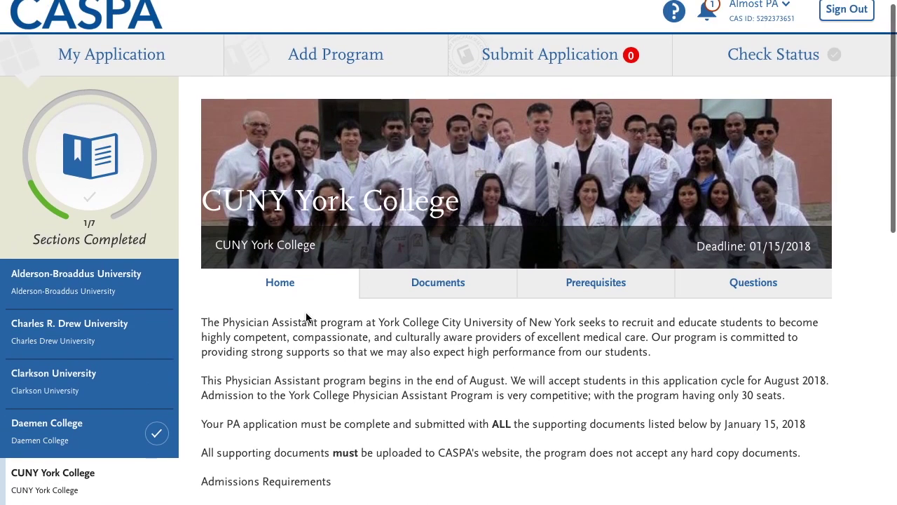
Open CUNY York College's documents and review the required paperwork, upload tips and each upload category
click(462, 291)
scroll(513, 315, down, 3)
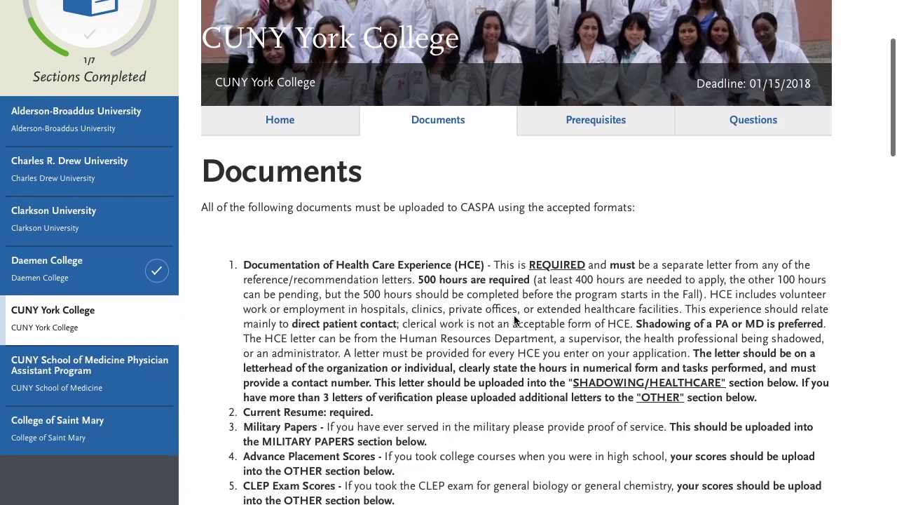
scroll(514, 319, down, 1)
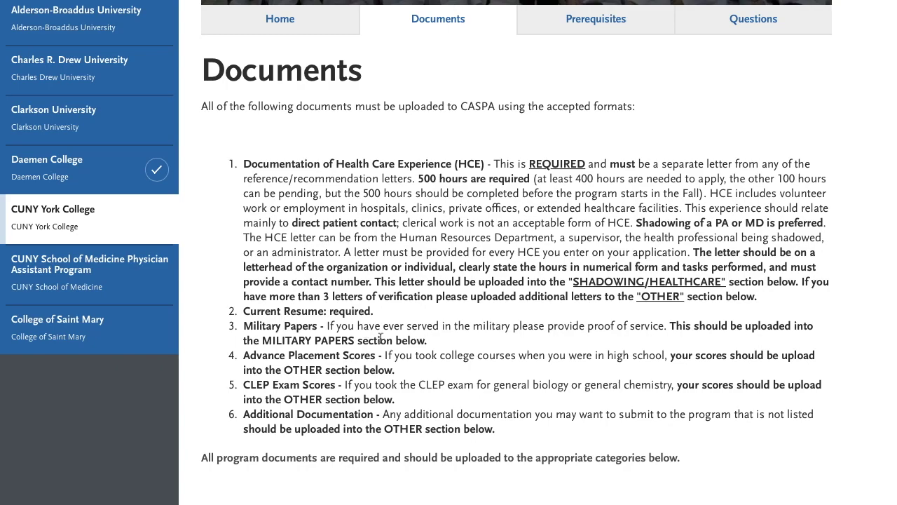
scroll(393, 345, down, 2)
scroll(347, 360, down, 2)
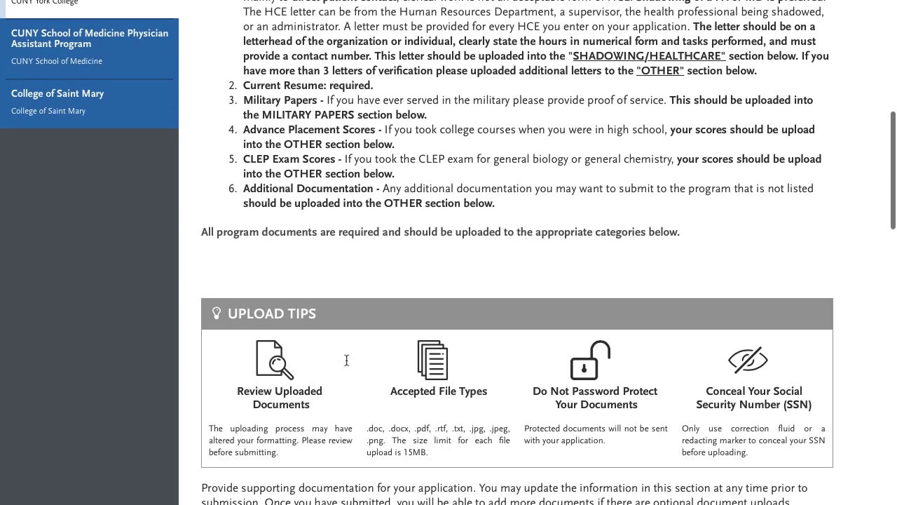
scroll(202, 422, down, 6)
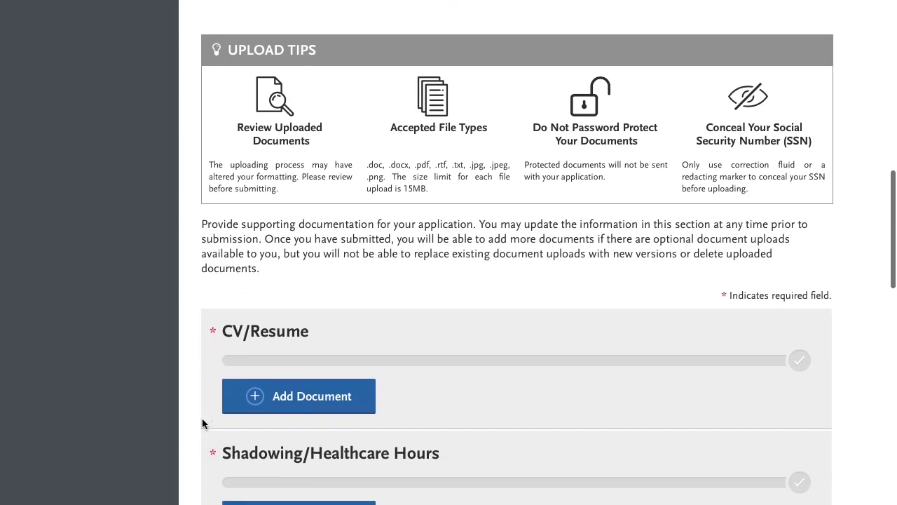
scroll(203, 422, down, 2)
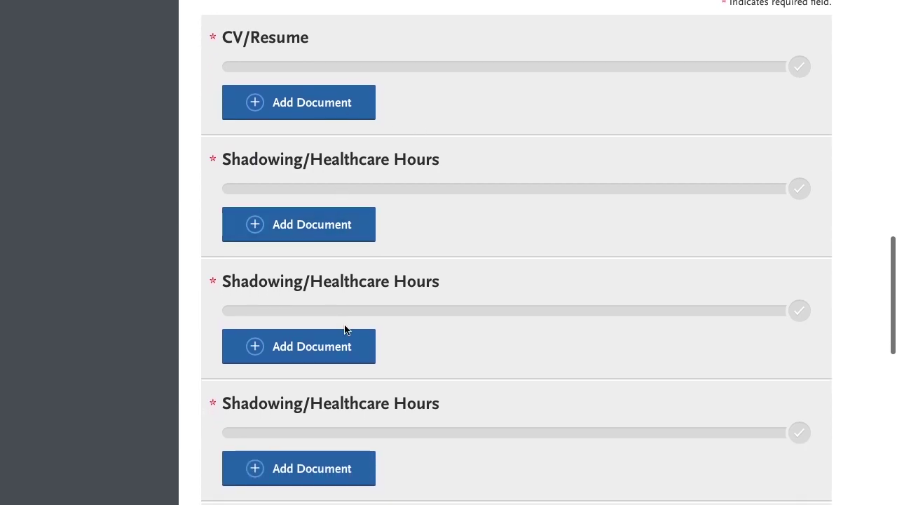
scroll(394, 351, down, 3)
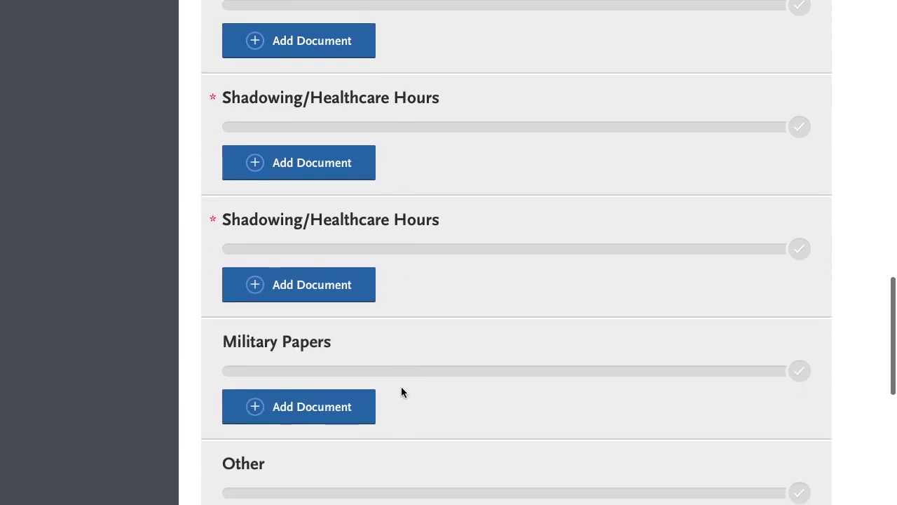
scroll(401, 386, up, 20)
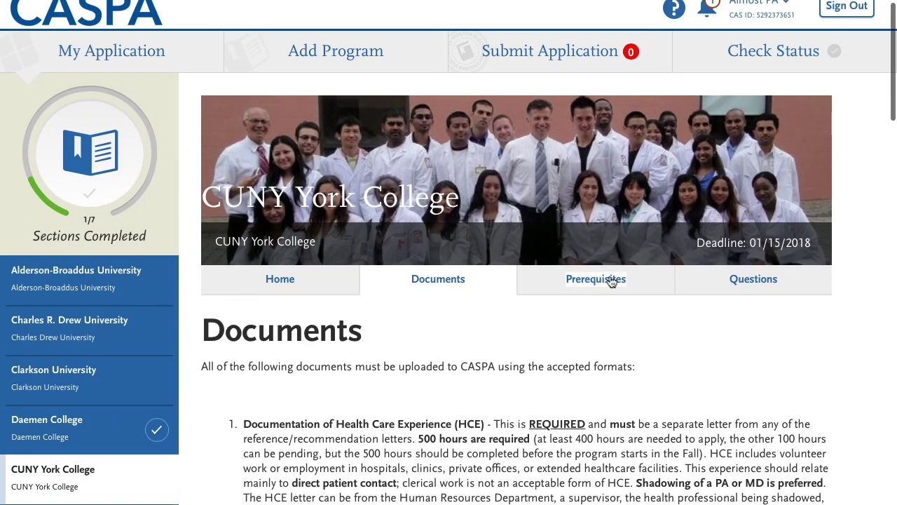
Open CUNY York College's prerequisites and review the required courses with their credits, grades and descriptions
click(611, 281)
scroll(640, 354, down, 10)
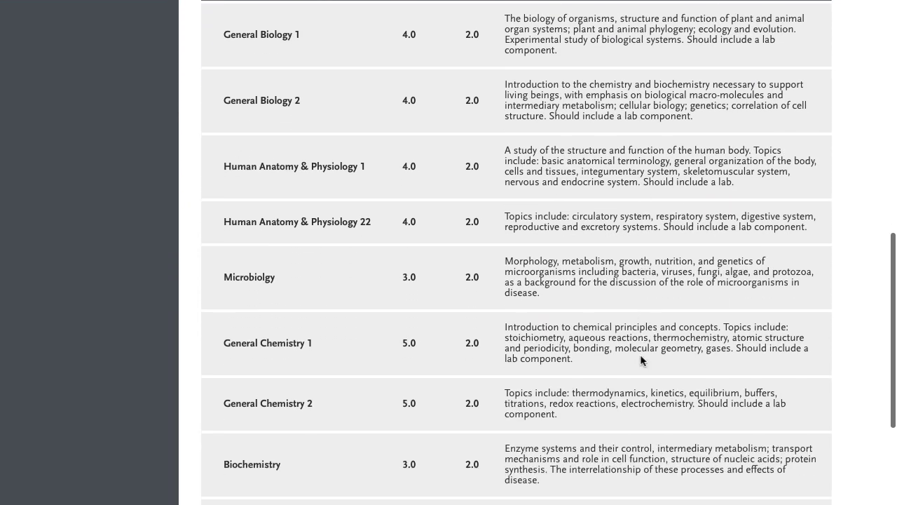
scroll(639, 360, down, 3)
scroll(640, 359, up, 12)
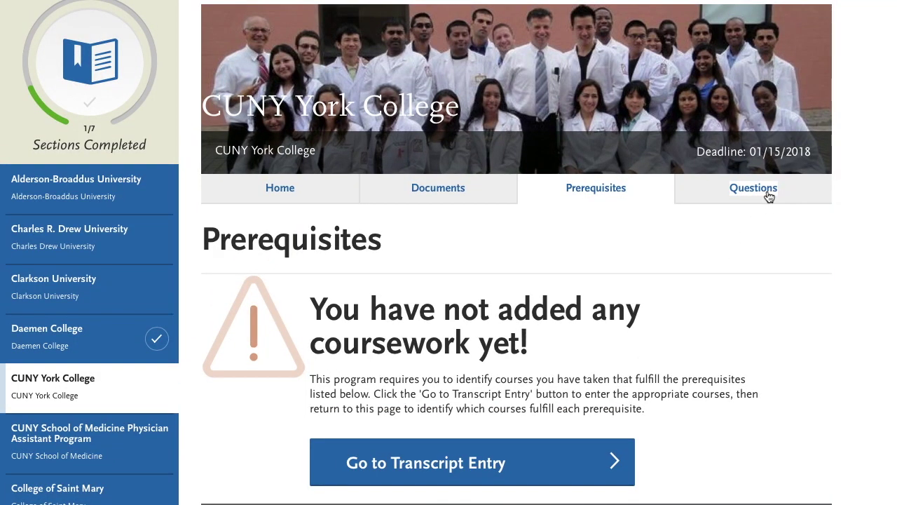
Review CUNY York College's questions on bonus points, past applications, GRE and international applicants, then return to its home page
click(768, 196)
scroll(587, 381, down, 4)
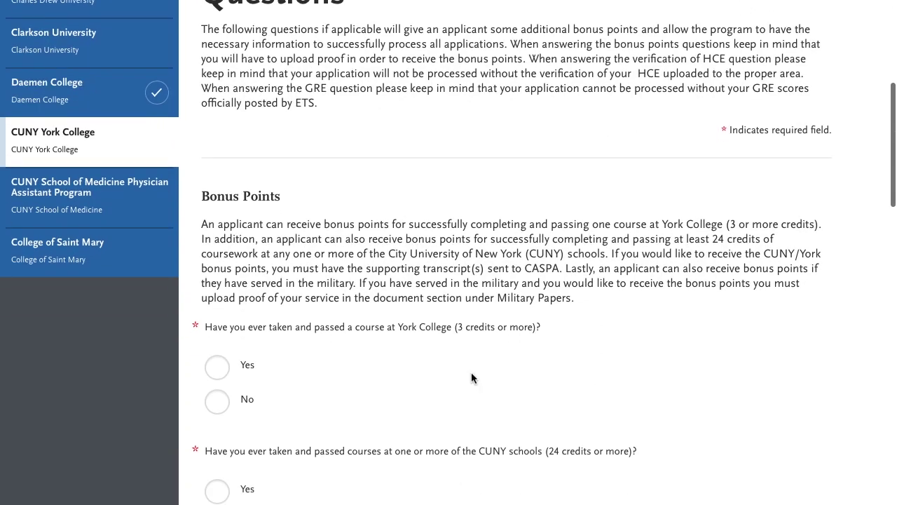
scroll(273, 357, down, 13)
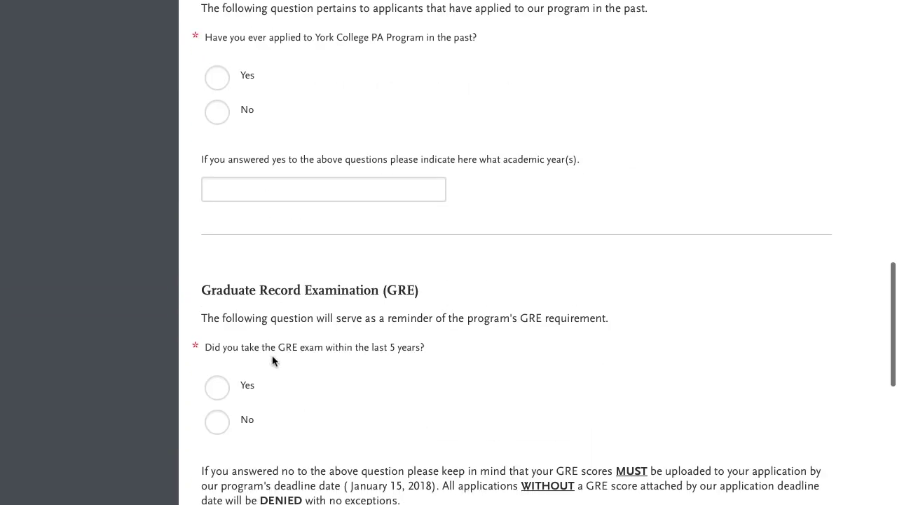
scroll(273, 356, down, 7)
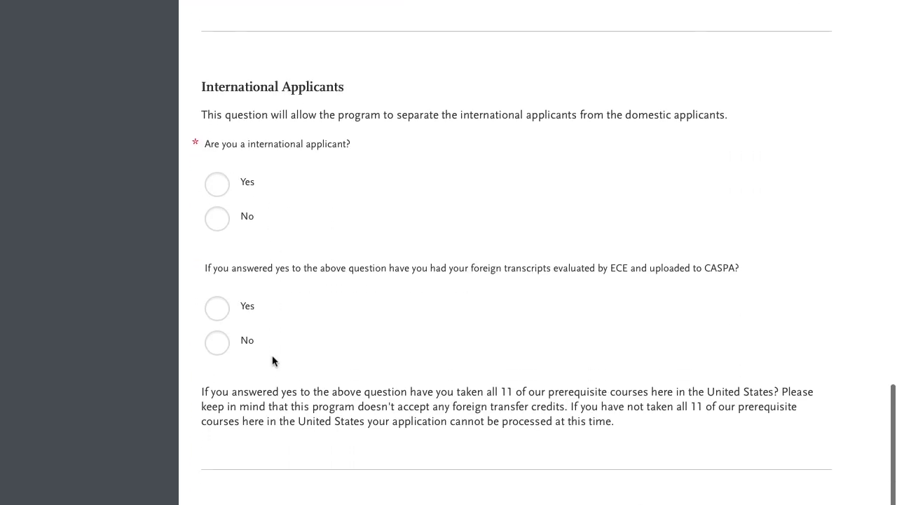
scroll(272, 356, up, 12)
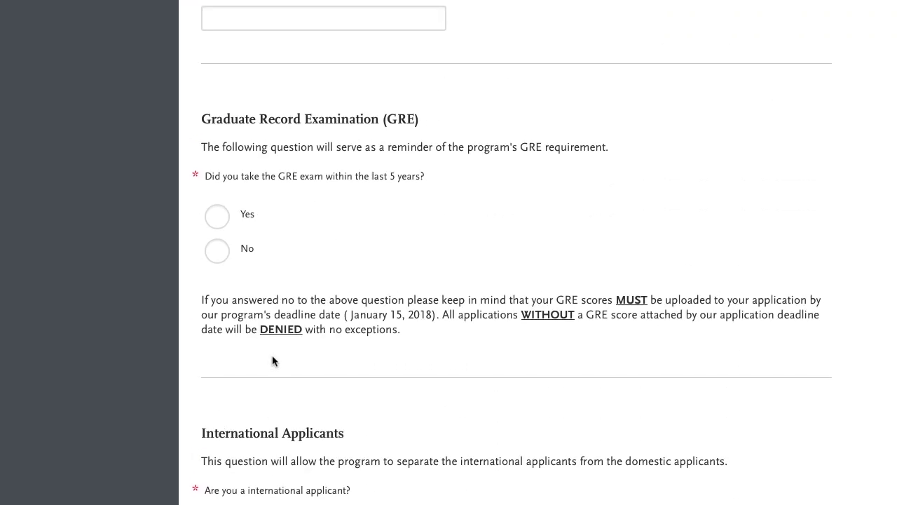
scroll(272, 361, up, 4)
scroll(366, 325, up, 5)
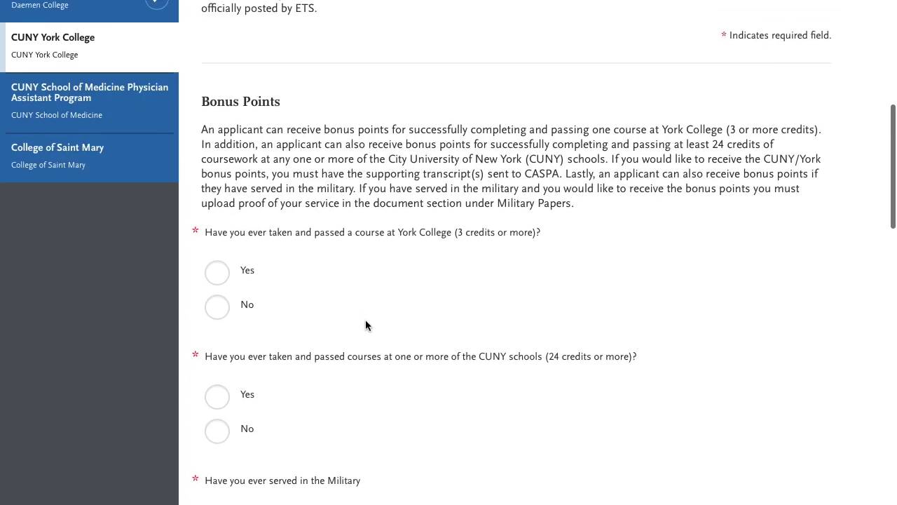
scroll(366, 325, up, 3)
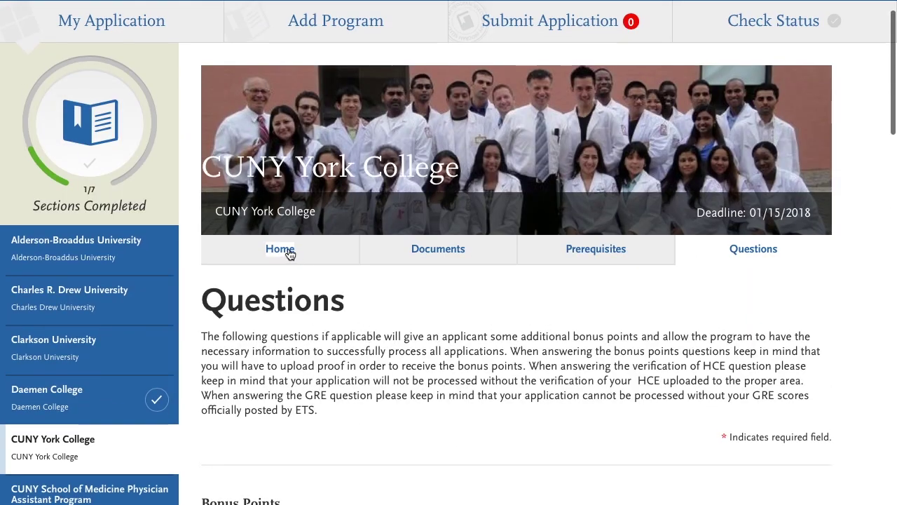
click(290, 254)
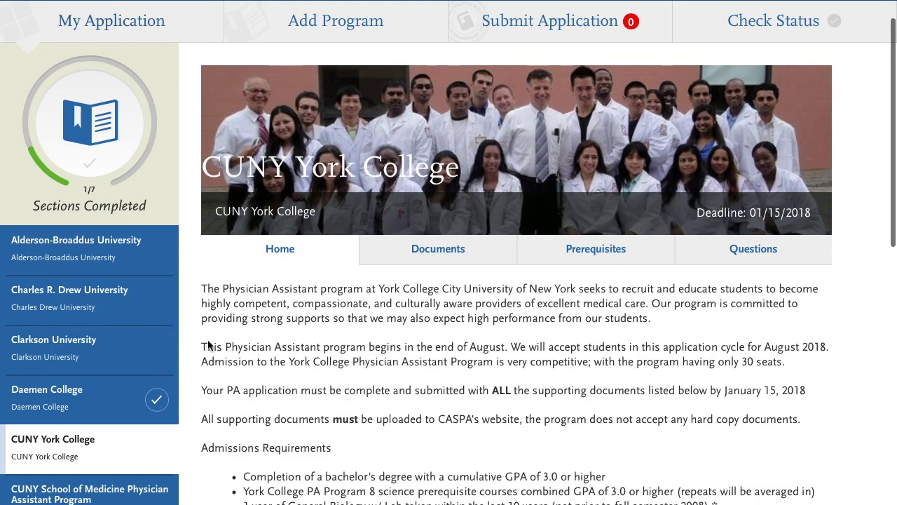
Open CUNY School of Medicine's program, review its questions on personal information and CUNYfirst records, then return to its home page
scroll(168, 439, down, 1)
click(169, 439)
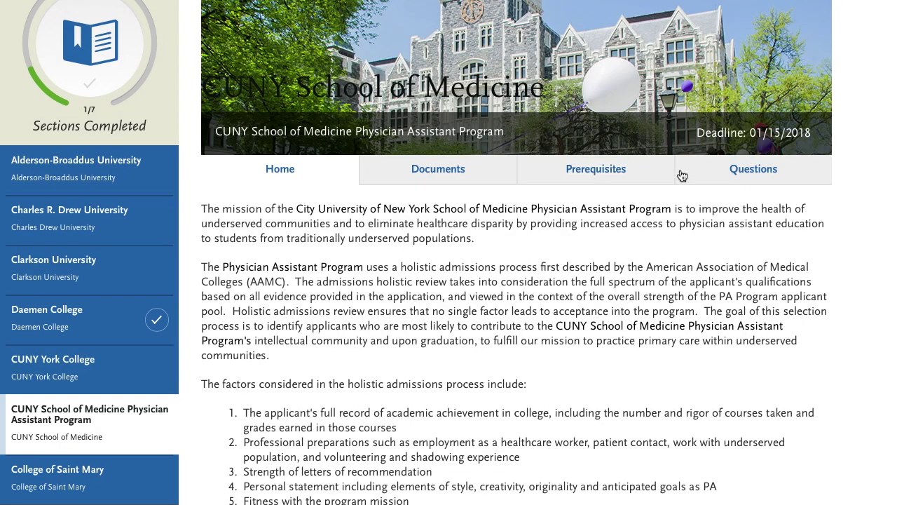
click(732, 174)
scroll(463, 301, down, 5)
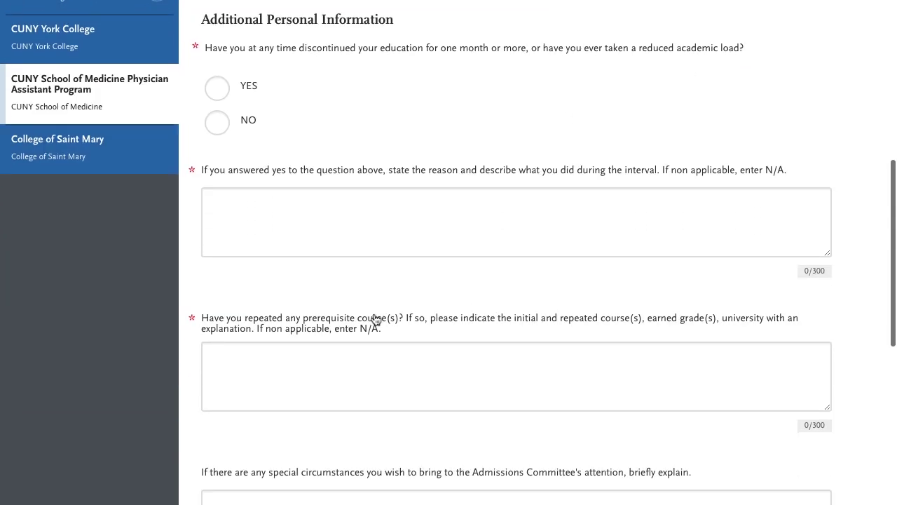
scroll(365, 317, up, 2)
scroll(260, 408, down, 2)
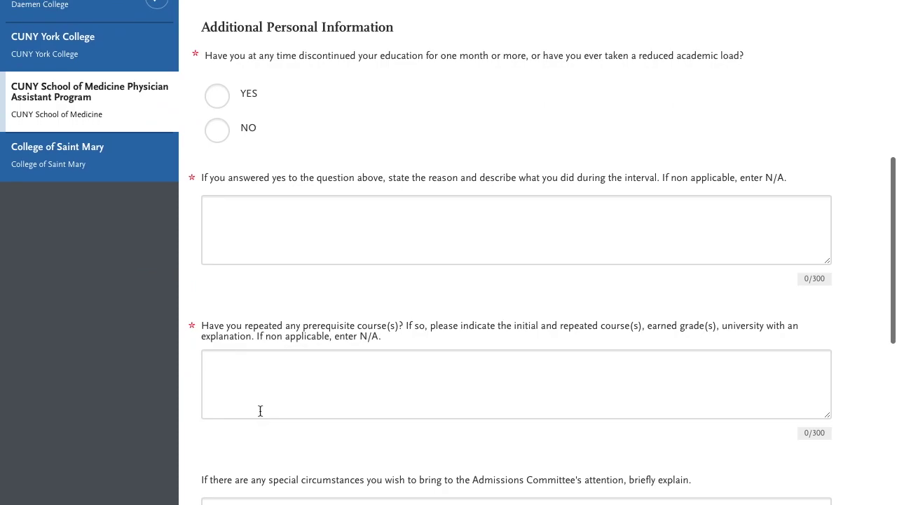
scroll(234, 429, down, 6)
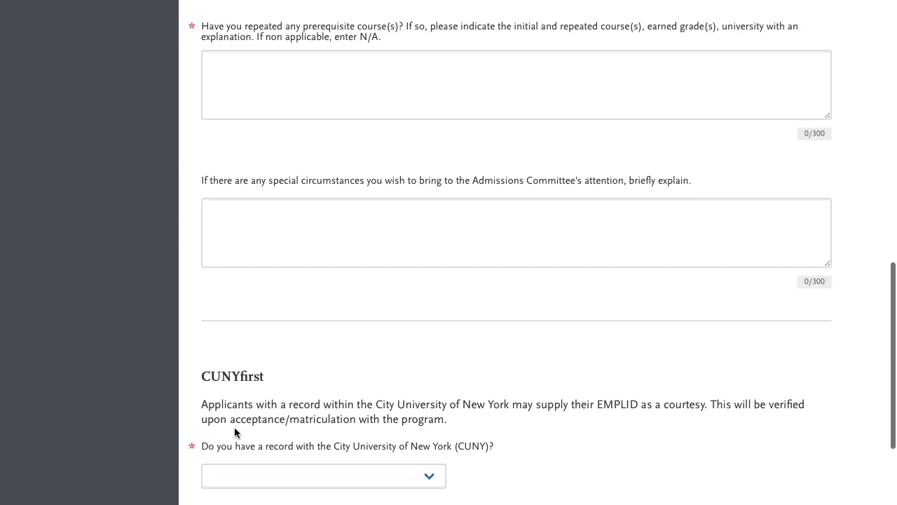
scroll(323, 418, down, 2)
scroll(322, 418, up, 7)
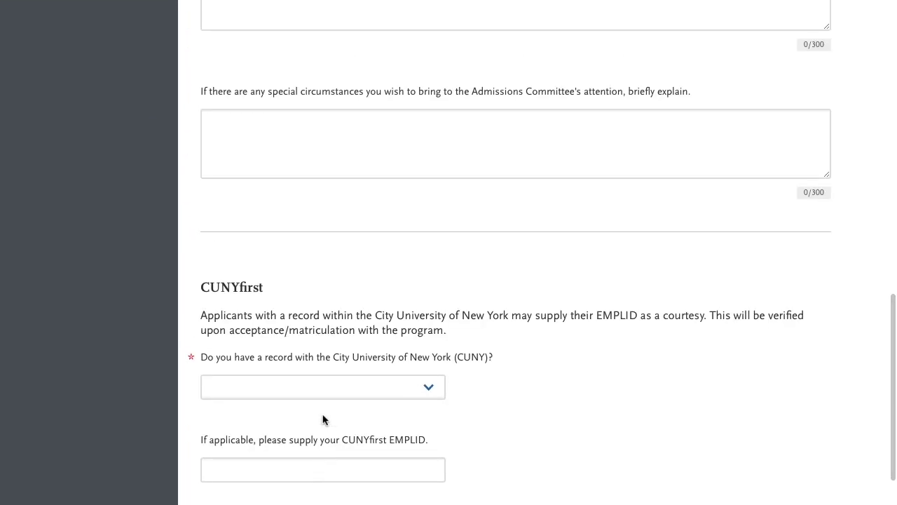
scroll(322, 418, up, 7)
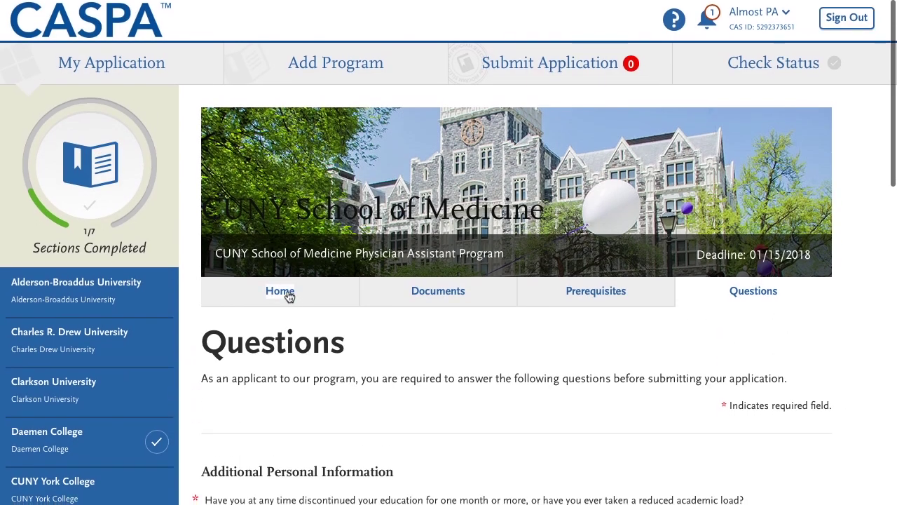
click(284, 293)
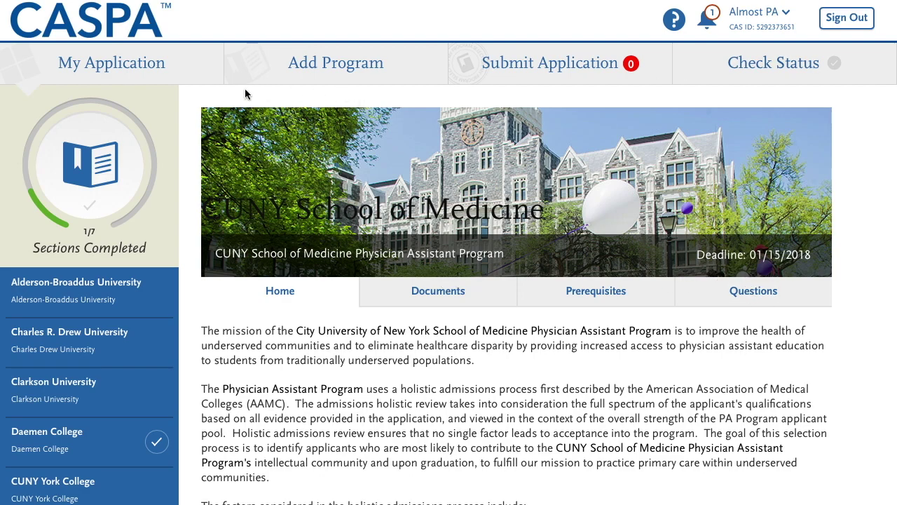
Return to the My Application dashboard and look over its four sections
click(148, 64)
scroll(394, 302, down, 2)
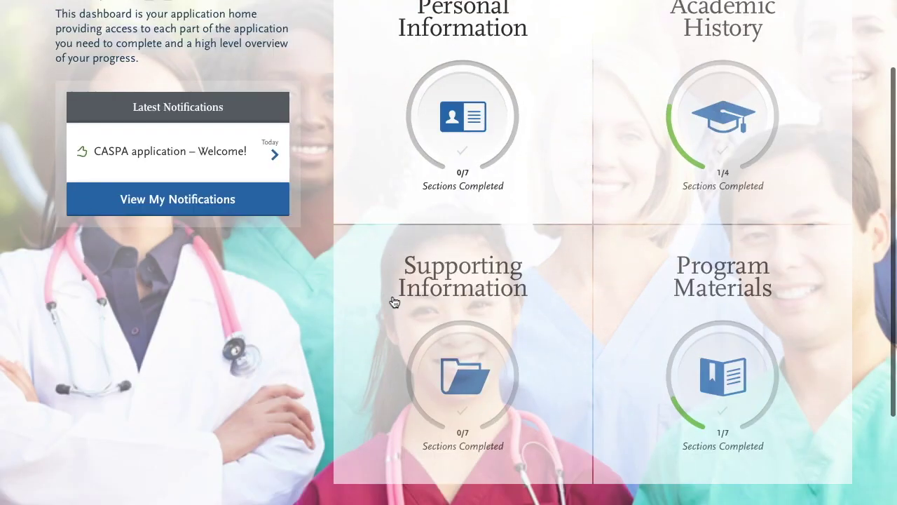
scroll(750, 314, up, 3)
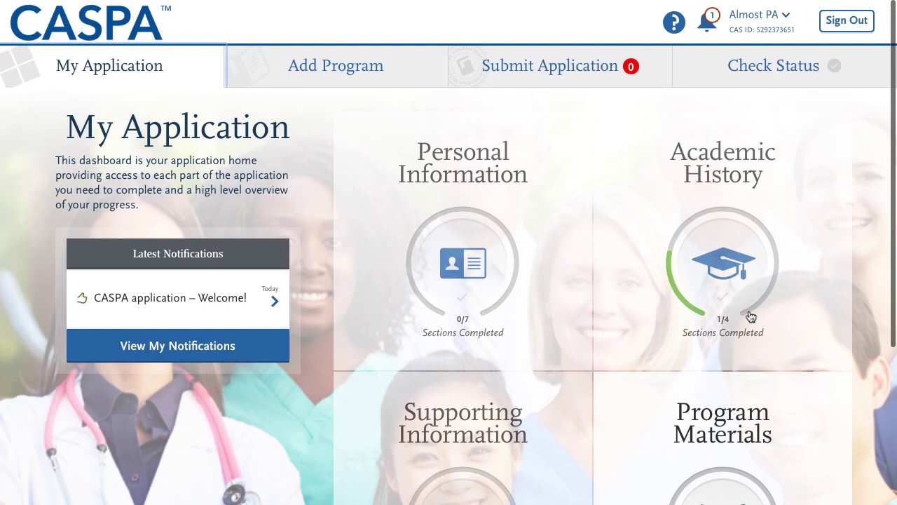
Open Check Status, review each program's application status, and expand the transcripts entry under Overall Status
click(799, 65)
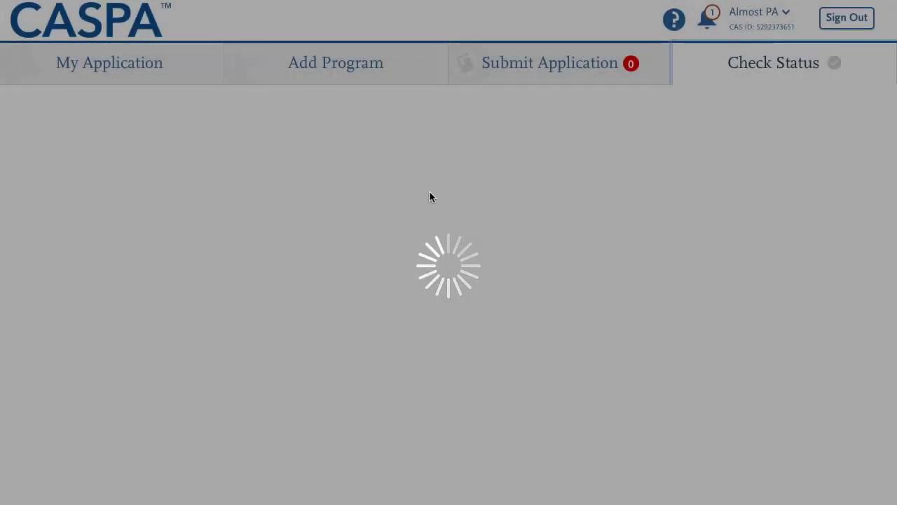
scroll(418, 332, down, 2)
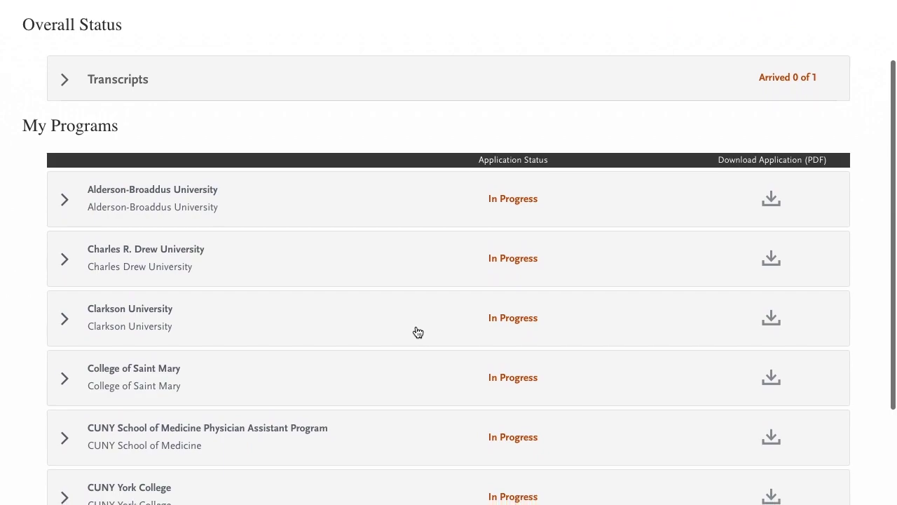
scroll(418, 332, down, 3)
scroll(418, 332, up, 3)
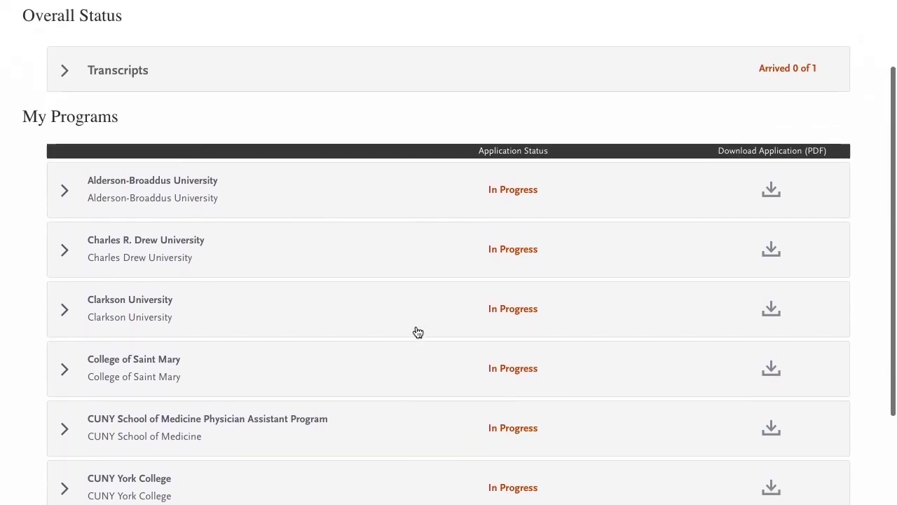
scroll(418, 332, up, 2)
click(90, 173)
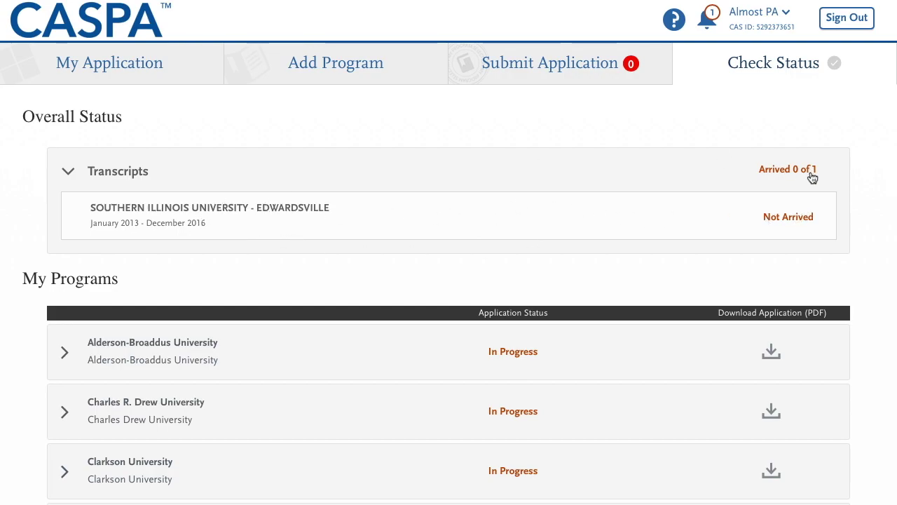
Open Submit Application and review the total fees plus each selected program's deadline, progress and submission option
click(566, 77)
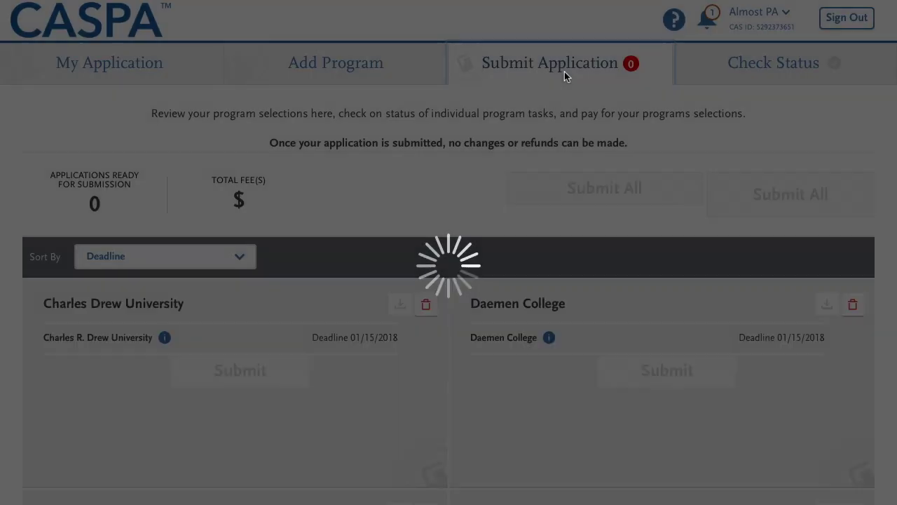
scroll(435, 380, down, 2)
scroll(435, 379, down, 1)
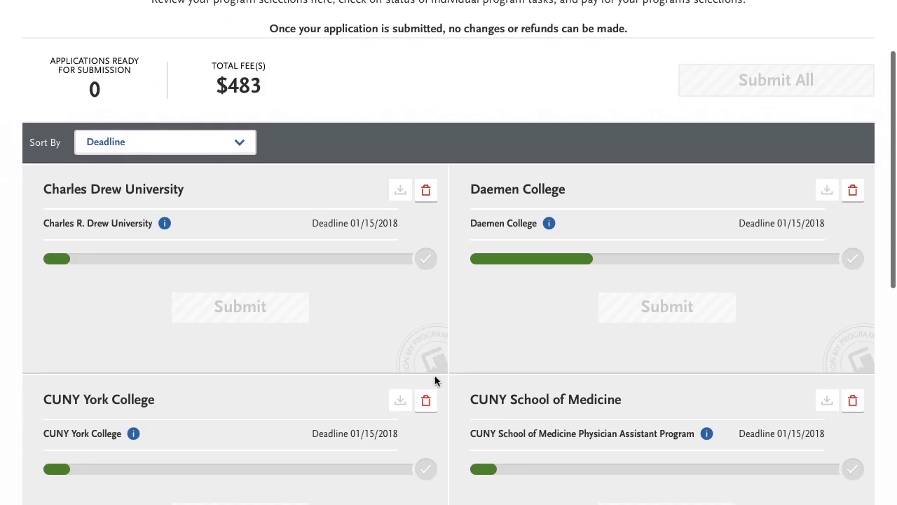
scroll(325, 313, down, 1)
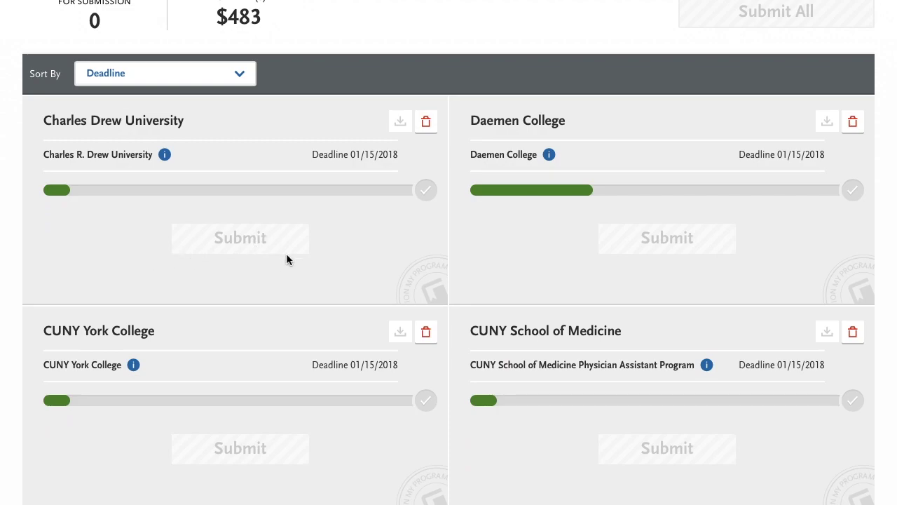
scroll(286, 254, up, 1)
scroll(286, 255, down, 2)
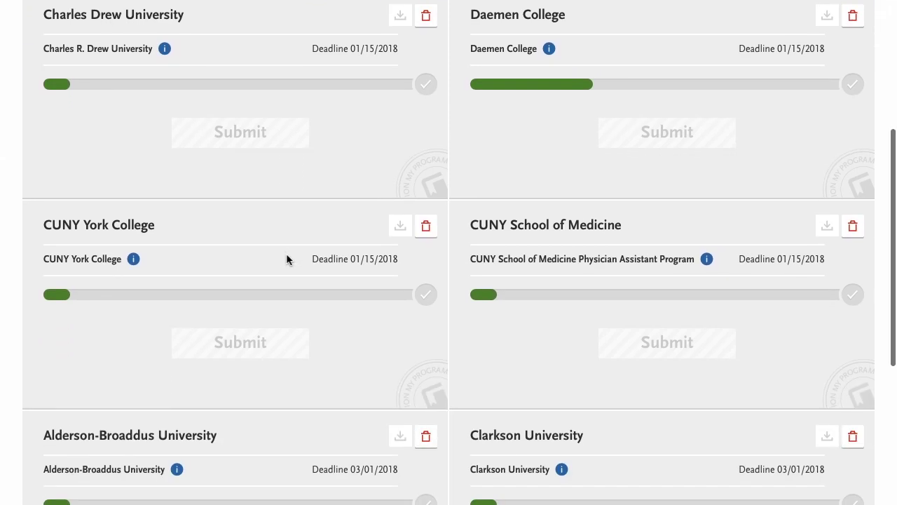
scroll(334, 346, down, 1)
scroll(357, 300, up, 4)
scroll(344, 300, down, 1)
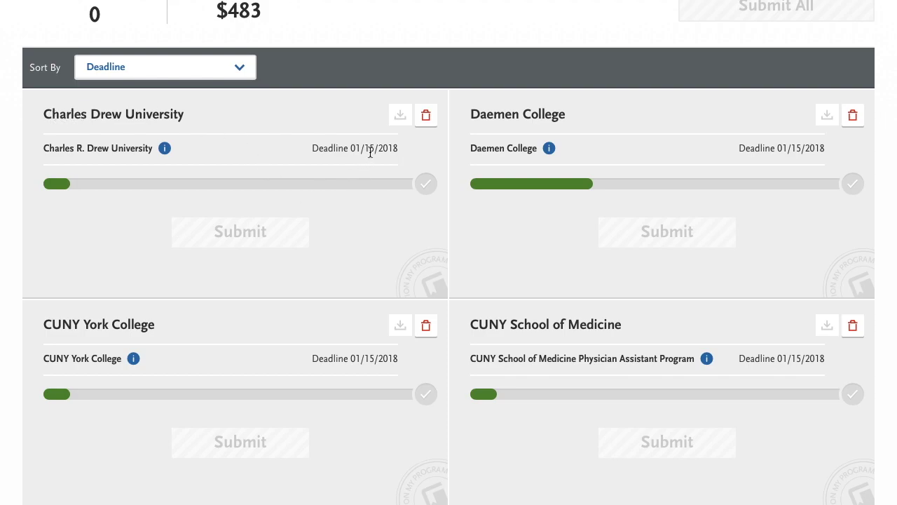
scroll(339, 149, down, 1)
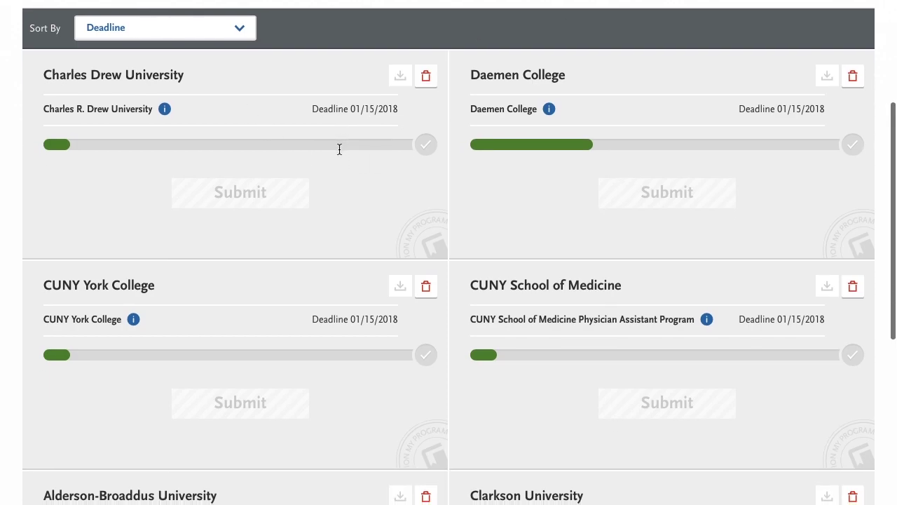
scroll(339, 150, up, 3)
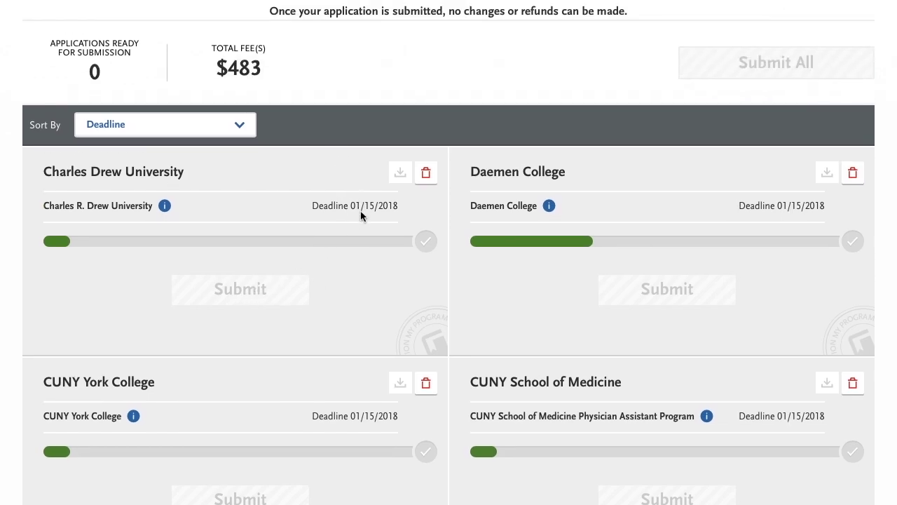
scroll(563, 279, down, 6)
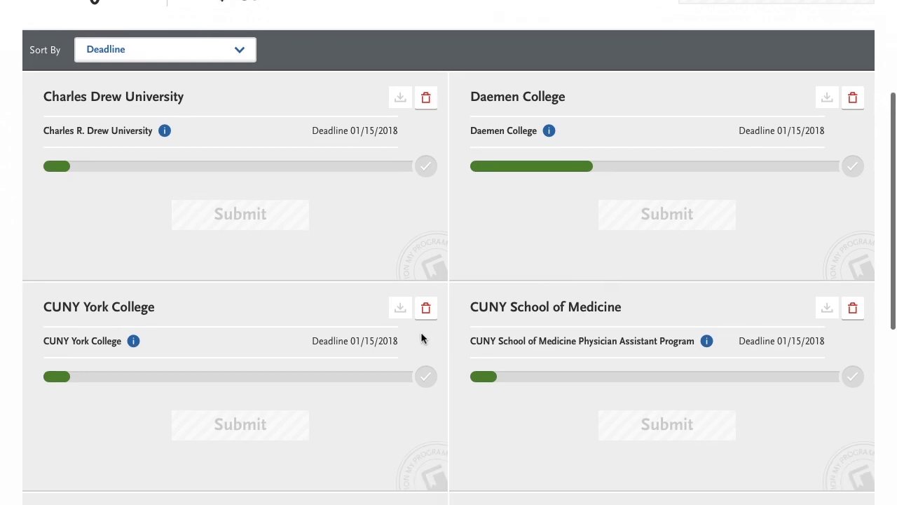
scroll(424, 337, down, 1)
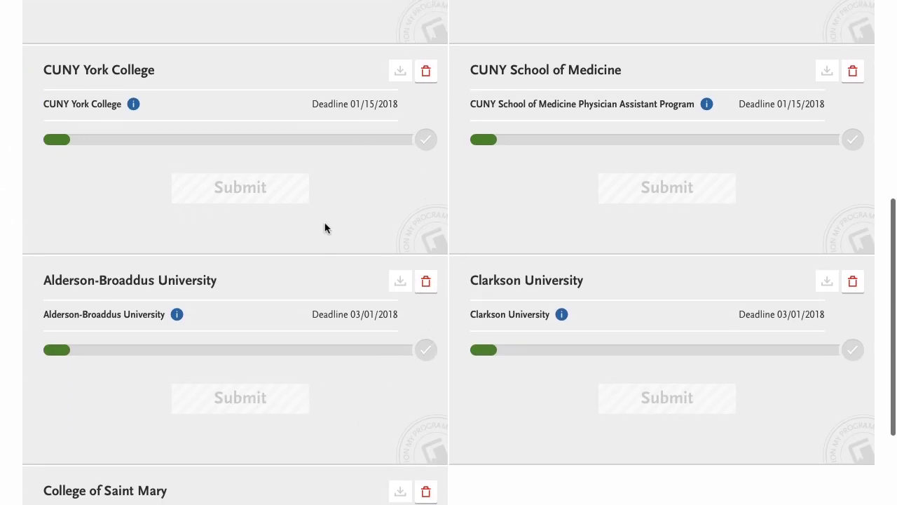
scroll(325, 227, up, 7)
scroll(206, 240, up, 3)
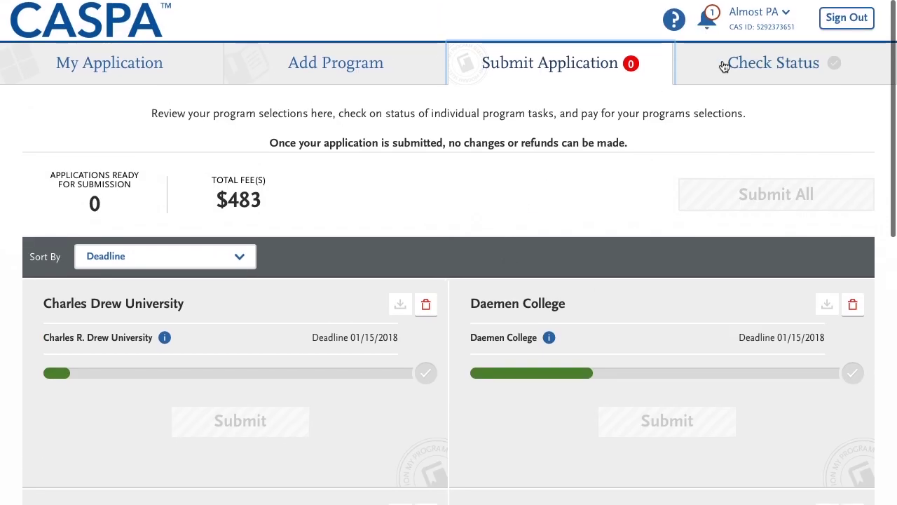
View the notifications summary and the available help options, then reopen Check Status
click(705, 21)
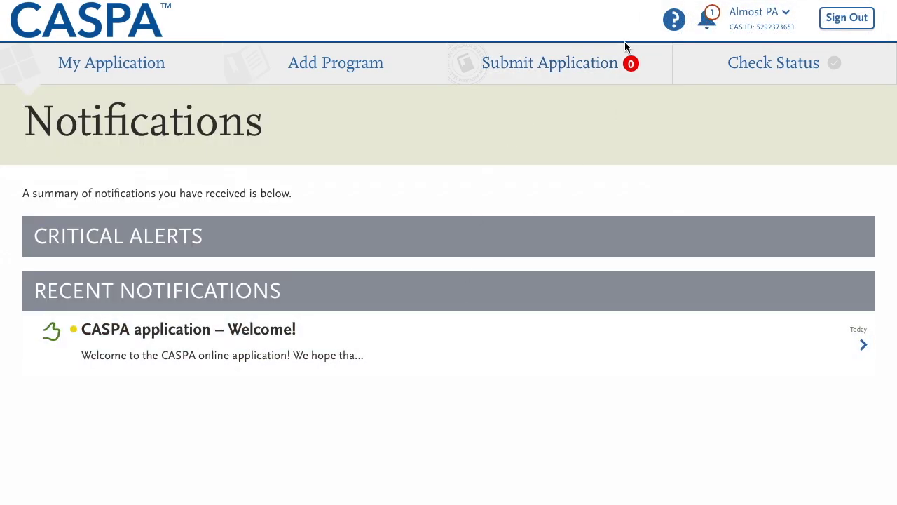
click(676, 25)
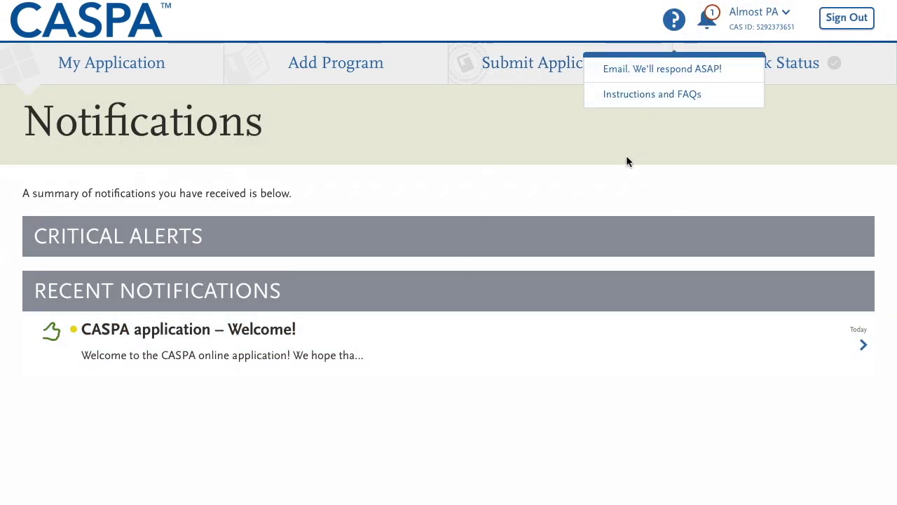
click(779, 60)
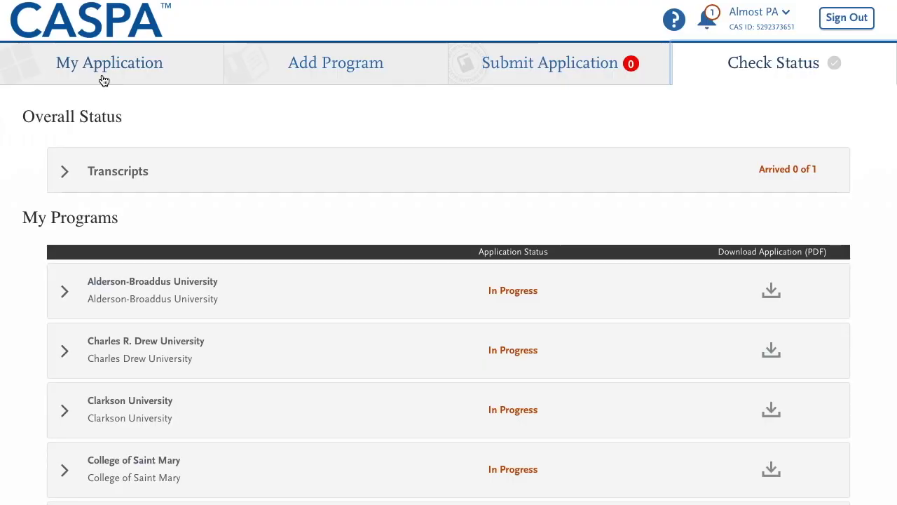
Go back to the My Application dashboard and review the completion progress of its four sections
click(101, 74)
scroll(308, 307, down, 3)
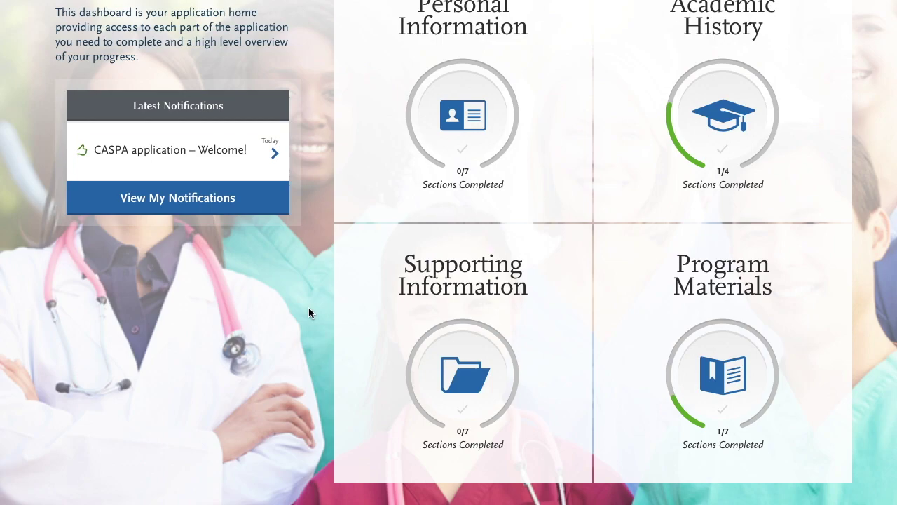
scroll(308, 309, up, 1)
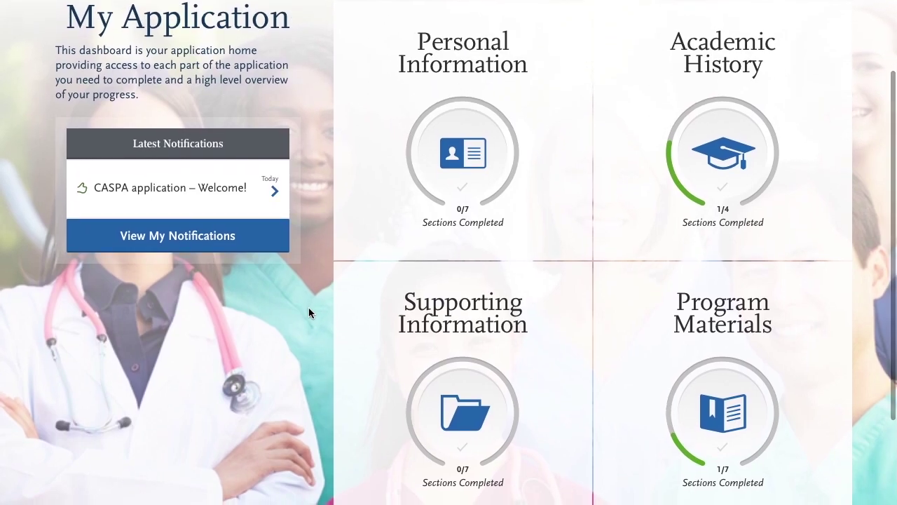
scroll(309, 309, up, 1)
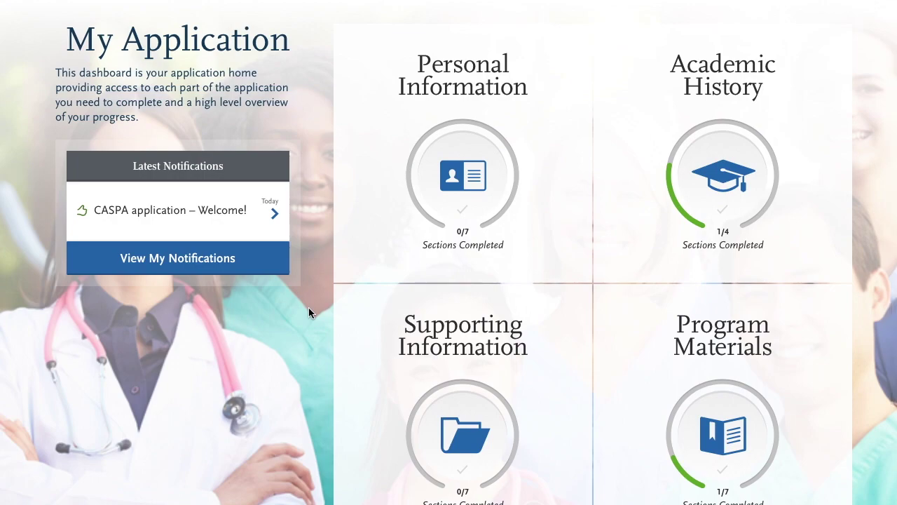
scroll(310, 319, down, 1)
scroll(312, 329, up, 2)
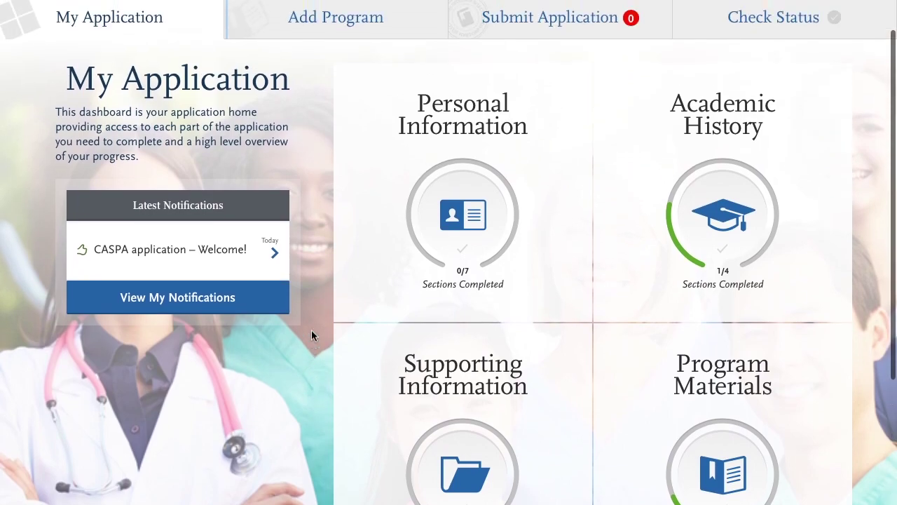
scroll(312, 335, up, 1)
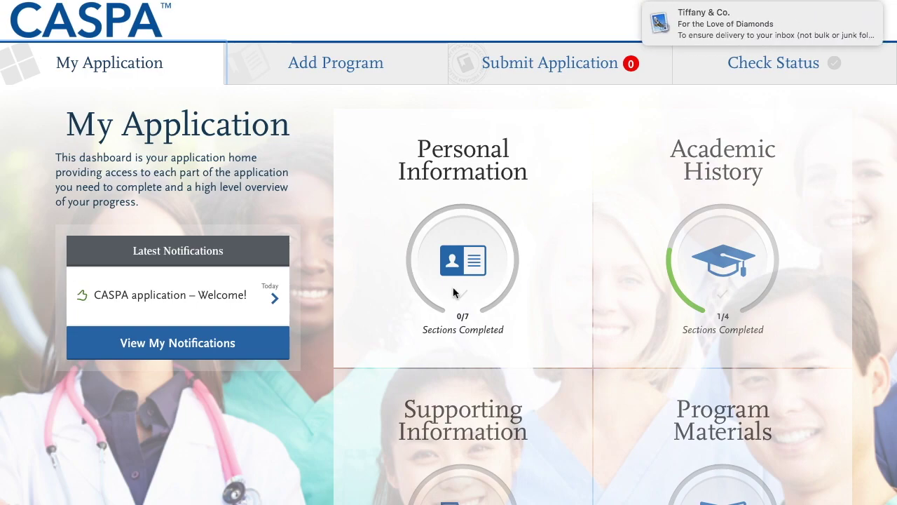
Dismiss the desktop mail notification covering the page header and look over the dashboard once more
mouse_move(861, 29)
click(859, 13)
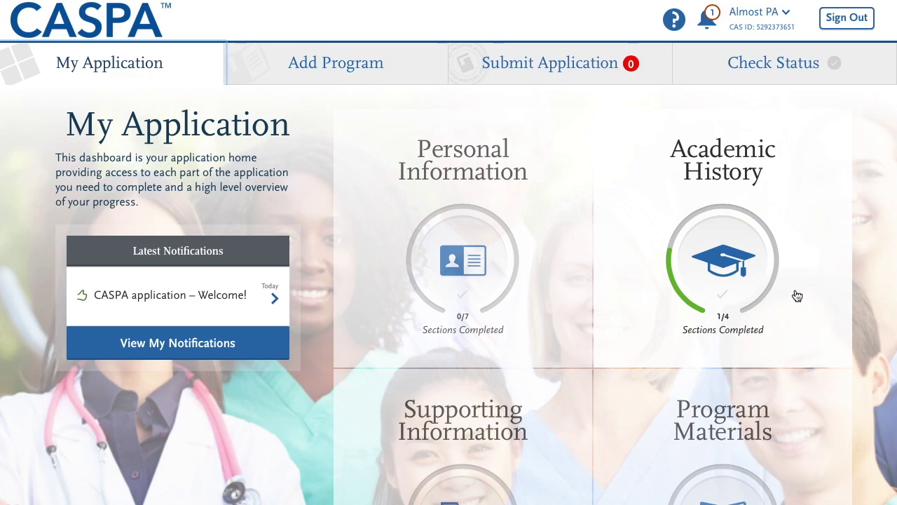
scroll(797, 296, down, 5)
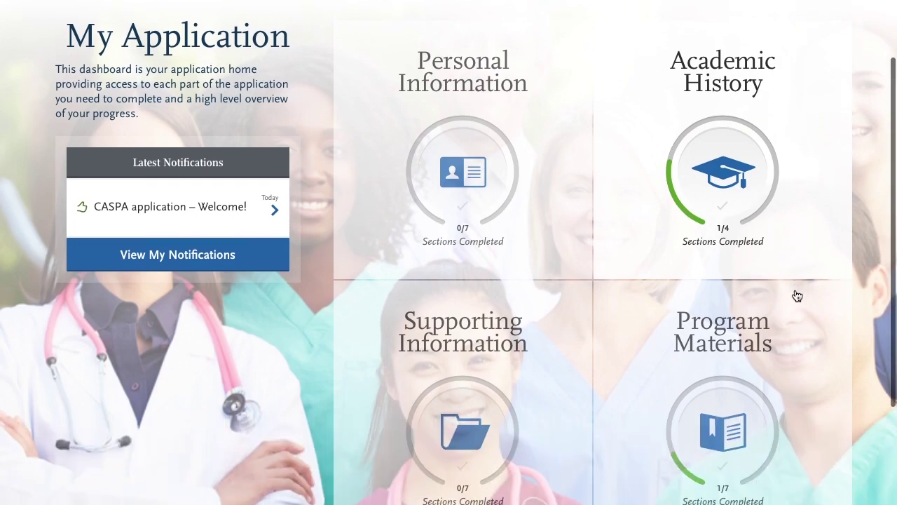
scroll(797, 296, up, 3)
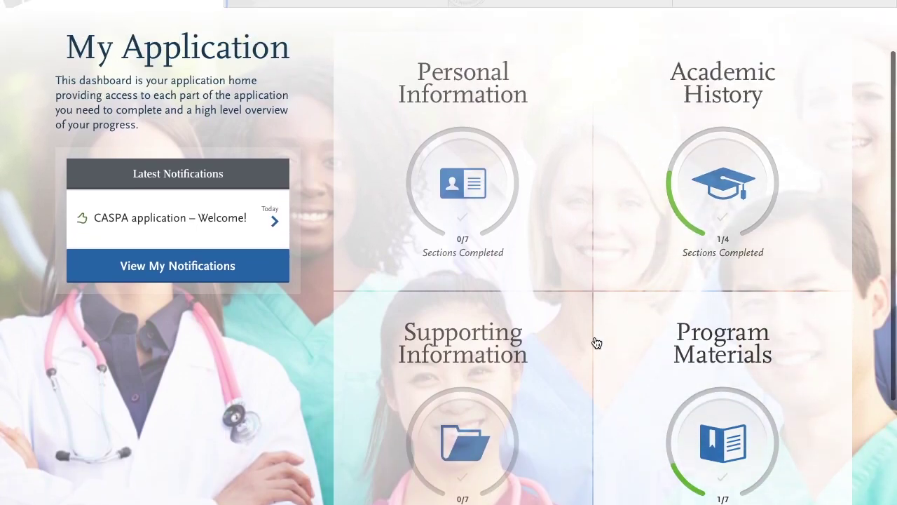
scroll(596, 342, up, 2)
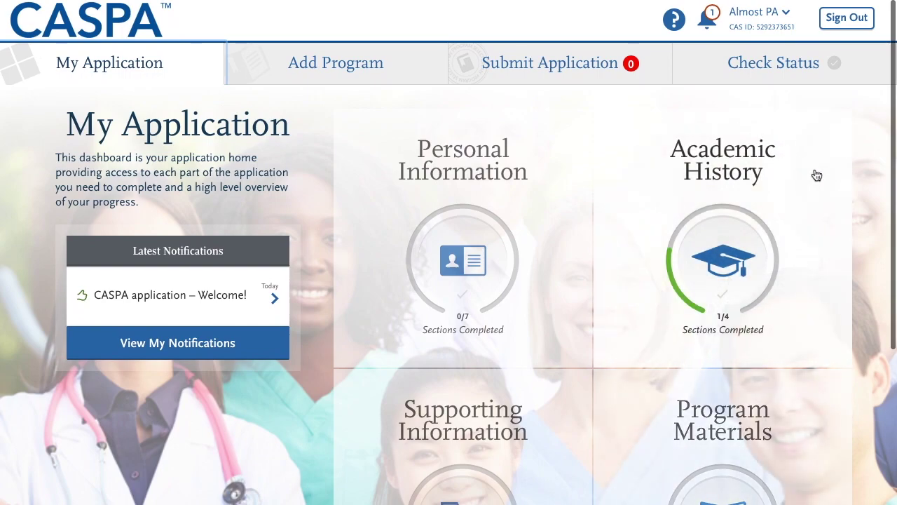
Open Add Program and review the program search filters and the programs already selected for the application
scroll(831, 254, down, 2)
scroll(831, 255, down, 1)
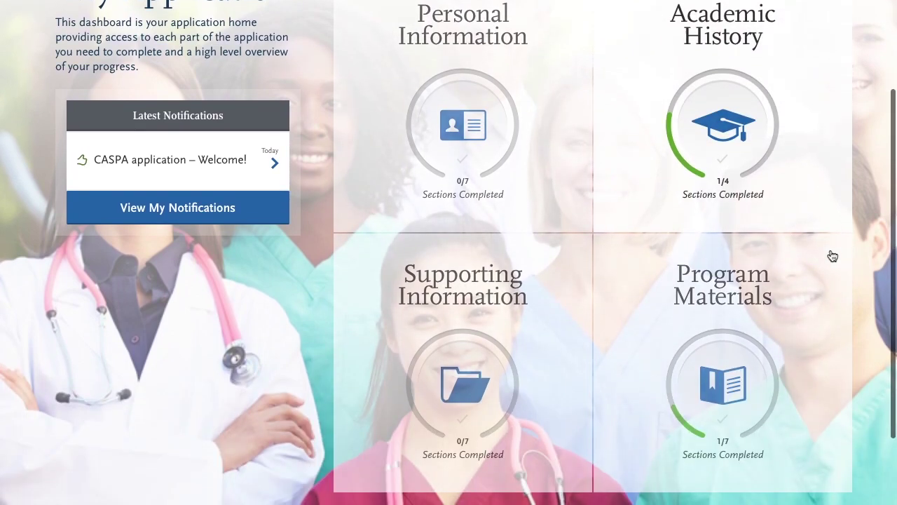
scroll(831, 255, up, 3)
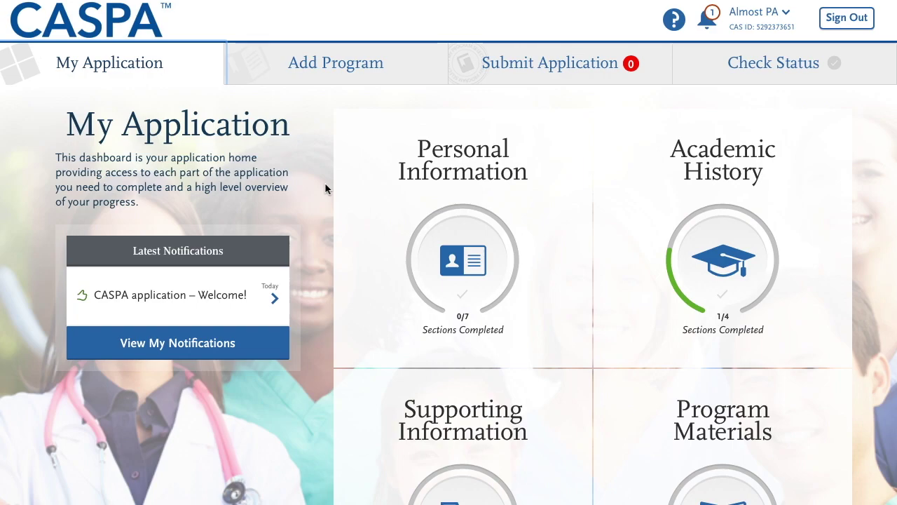
click(346, 65)
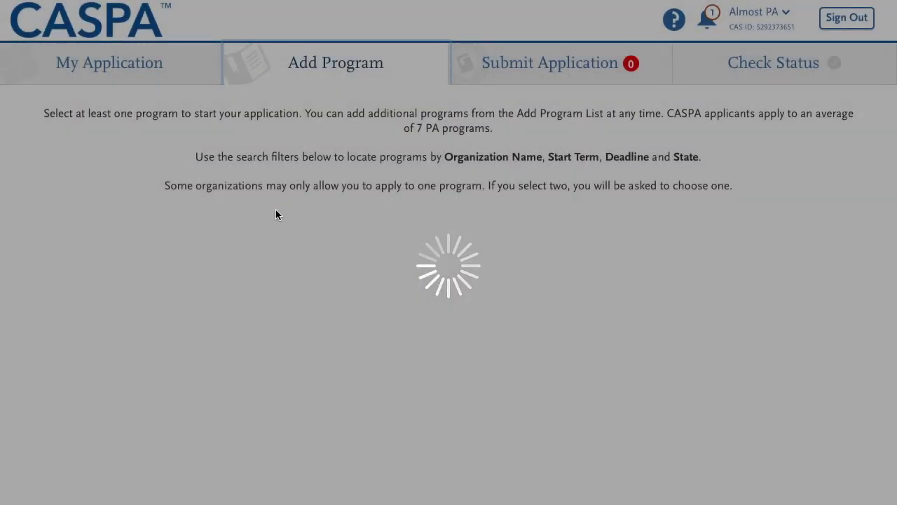
scroll(266, 354, down, 2)
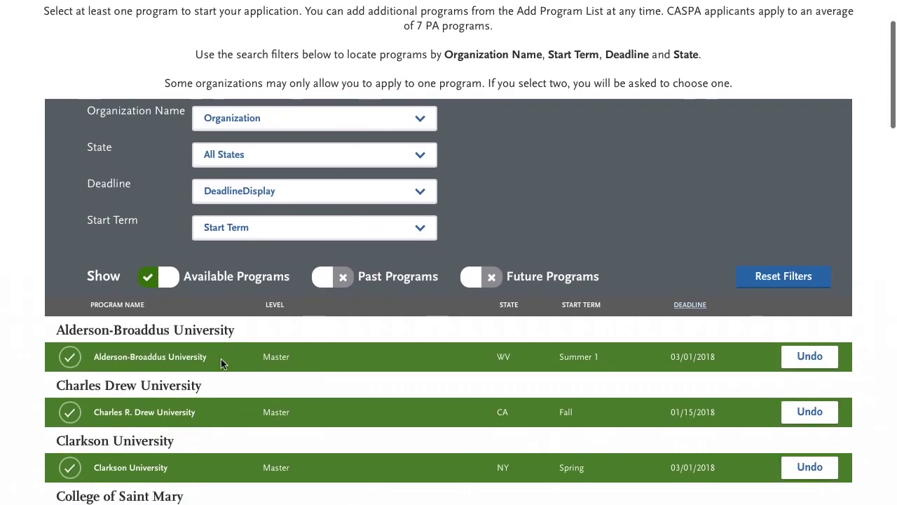
scroll(281, 282, up, 2)
scroll(486, 330, down, 1)
scroll(490, 330, up, 1)
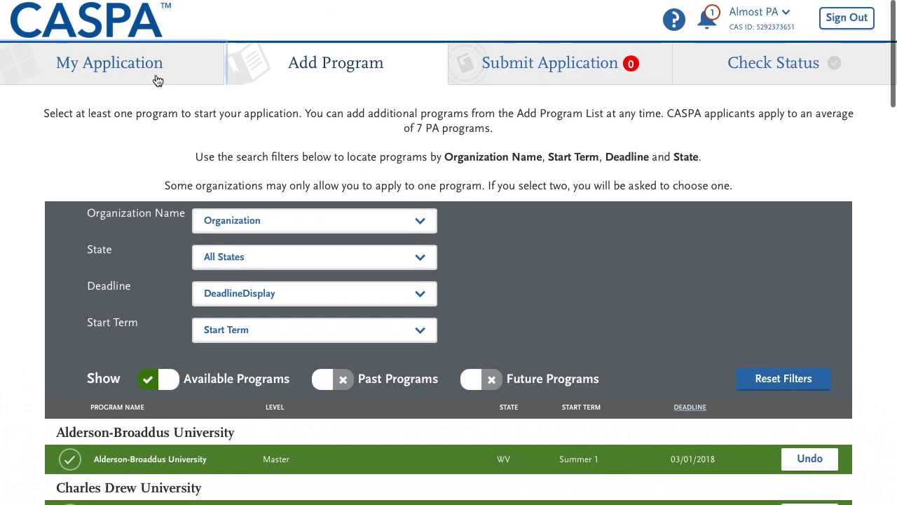
Return to the My Application dashboard and look over the latest notifications and the four application sections
click(158, 80)
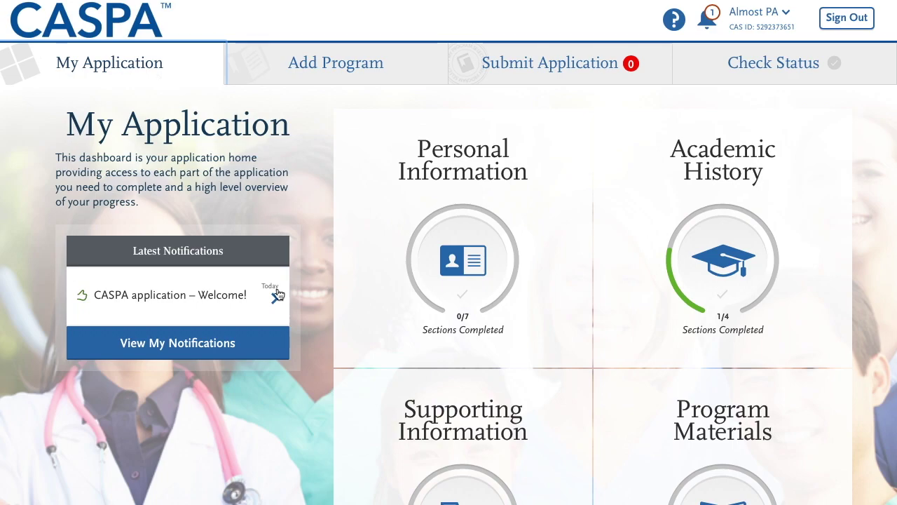
scroll(260, 420, down, 3)
scroll(262, 419, up, 3)
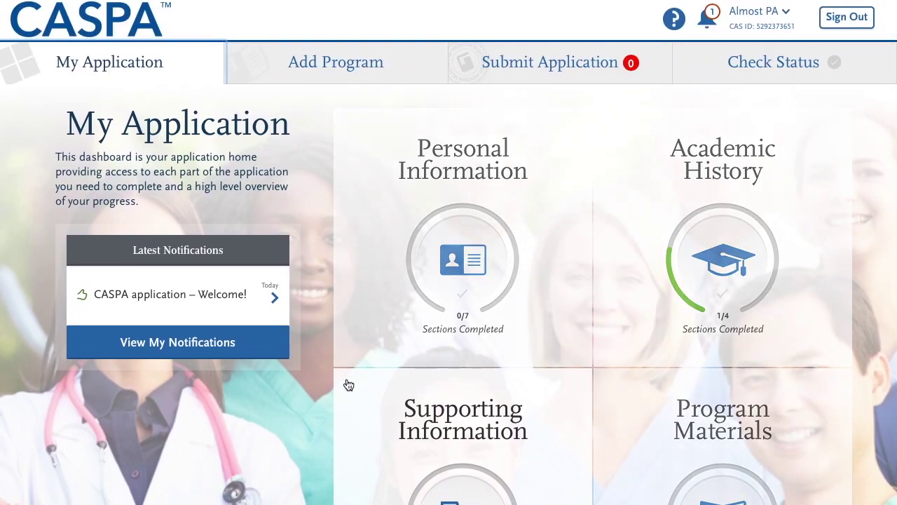